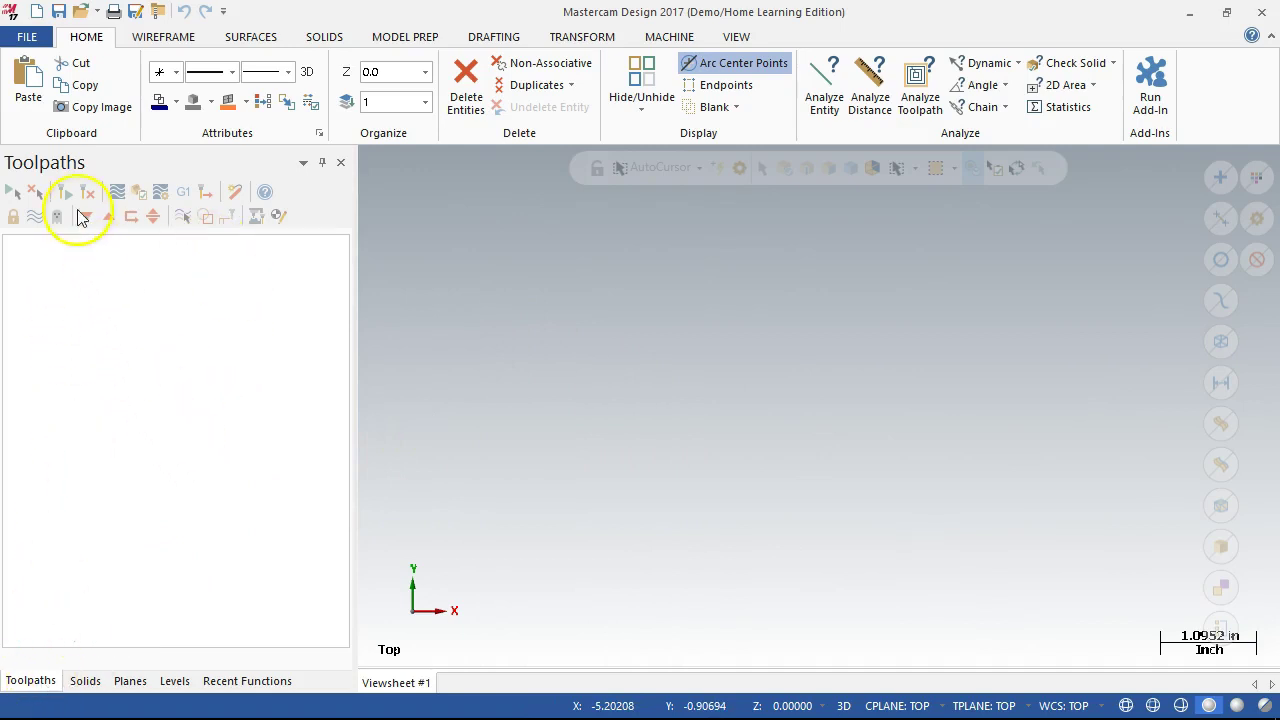
- Cycle through the Solids, Planes, Levels and Recent Functions lists, returning to Toolpaths
left_click(85, 681)
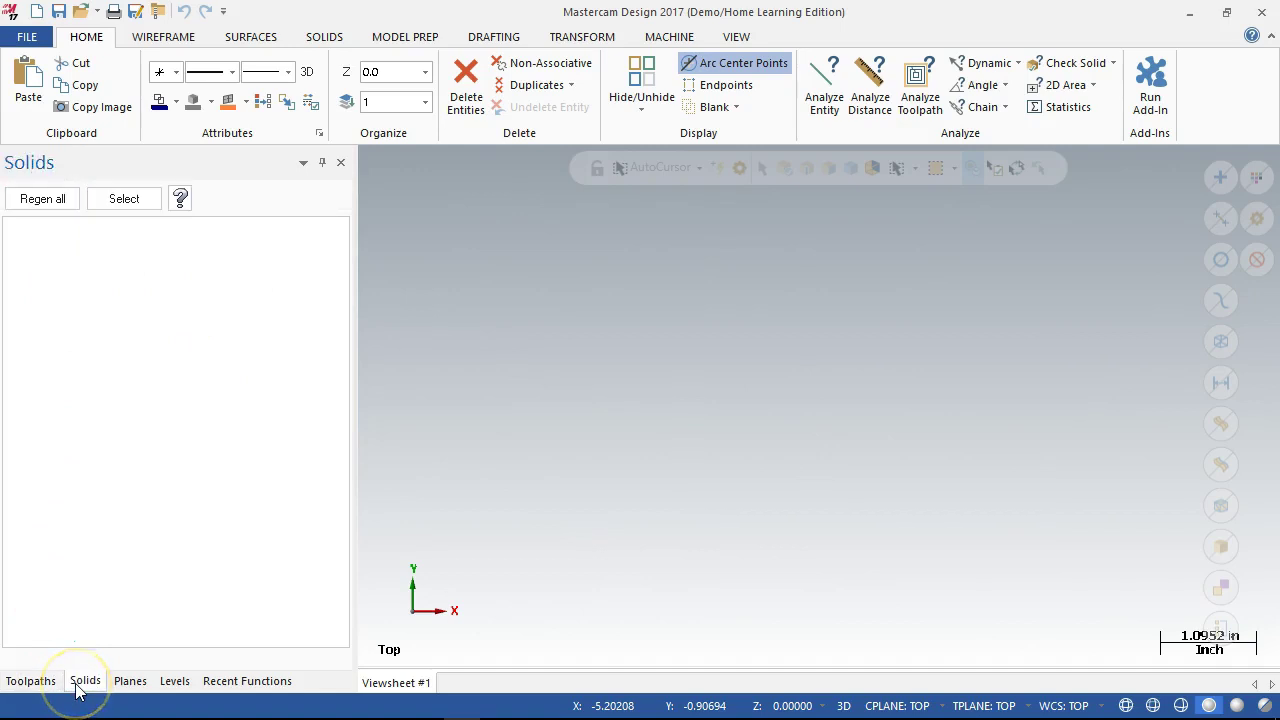
left_click(122, 682)
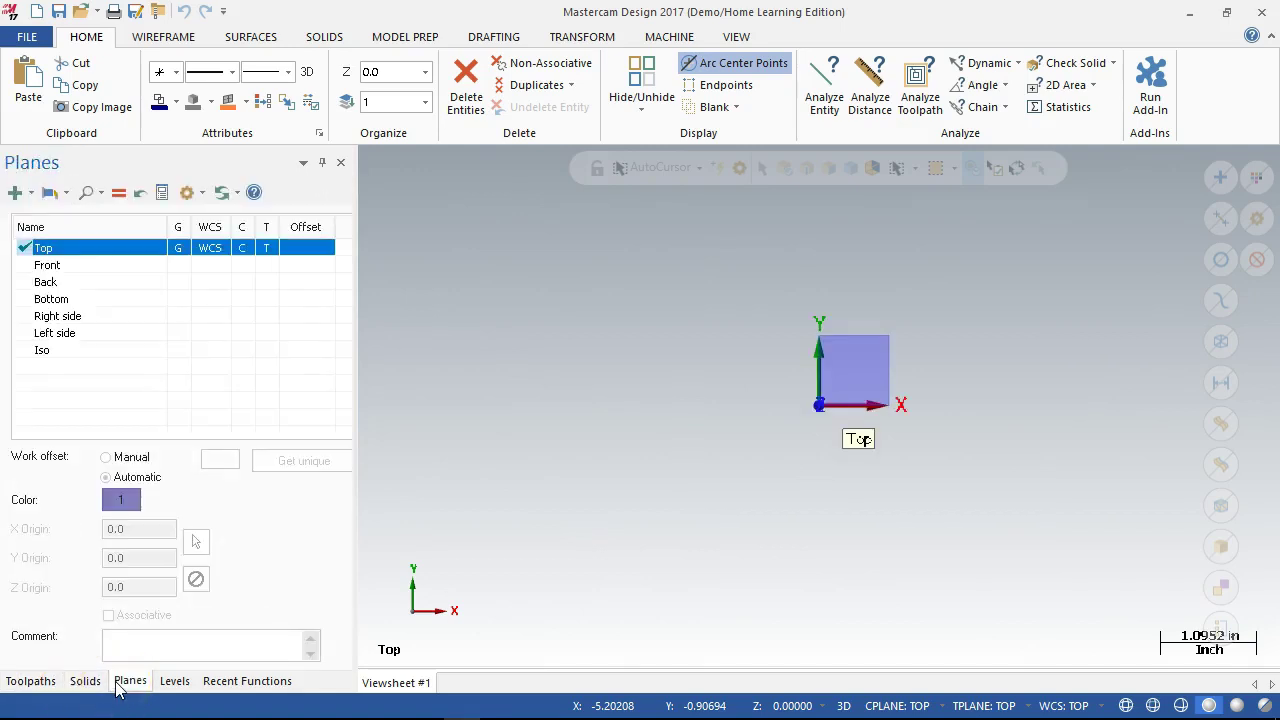
left_click(170, 682)
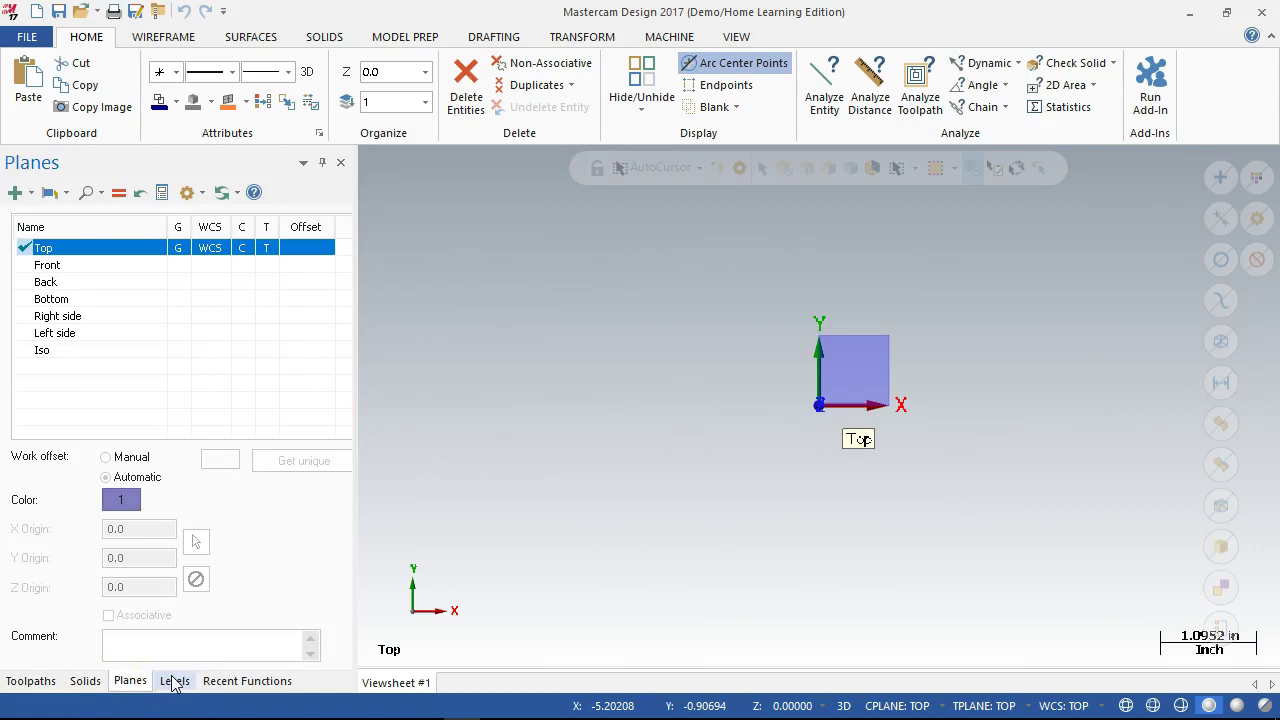
left_click(174, 681)
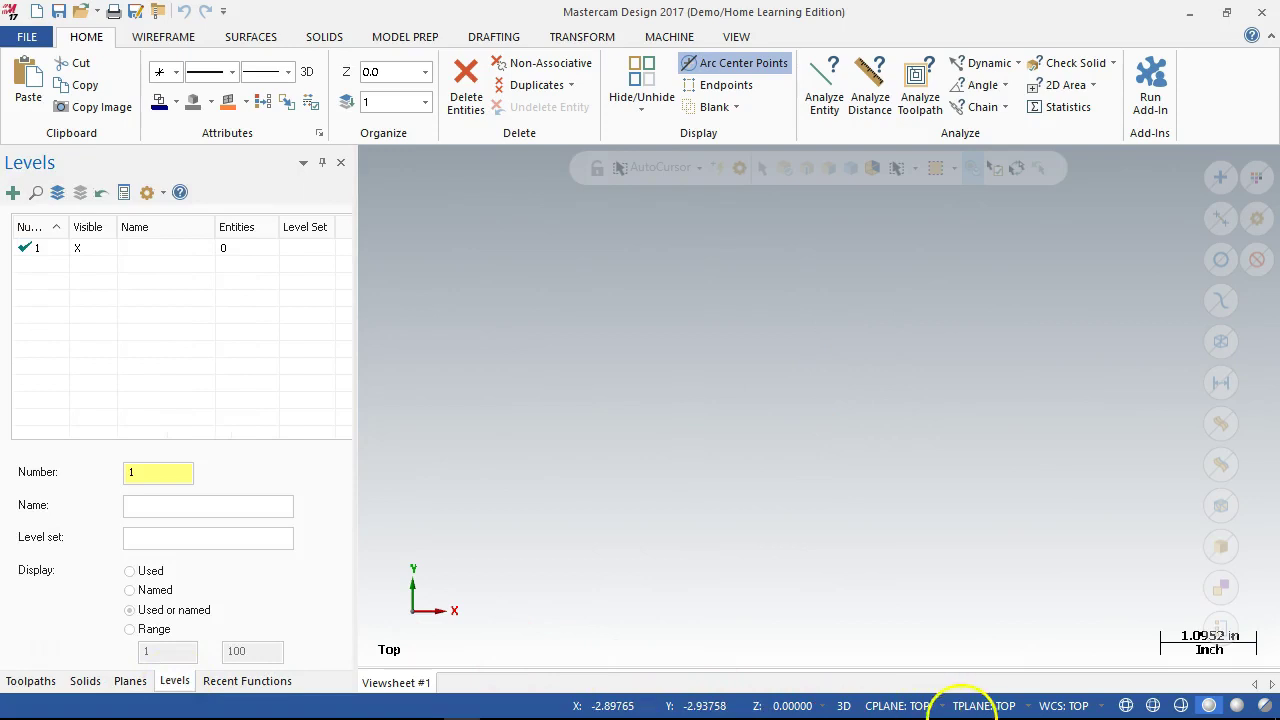
left_click(266, 681)
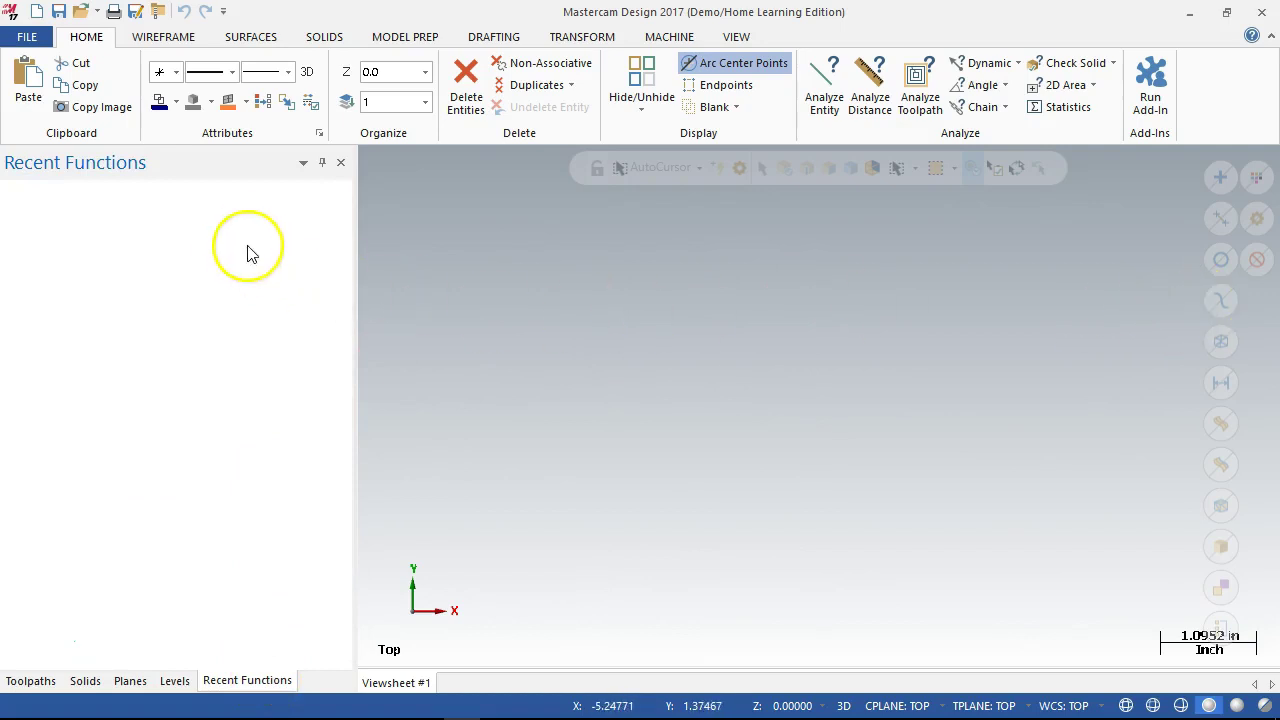
left_click(28, 681)
- Show the Levels list with level 1, widening then narrowing the side panel
left_click(145, 545)
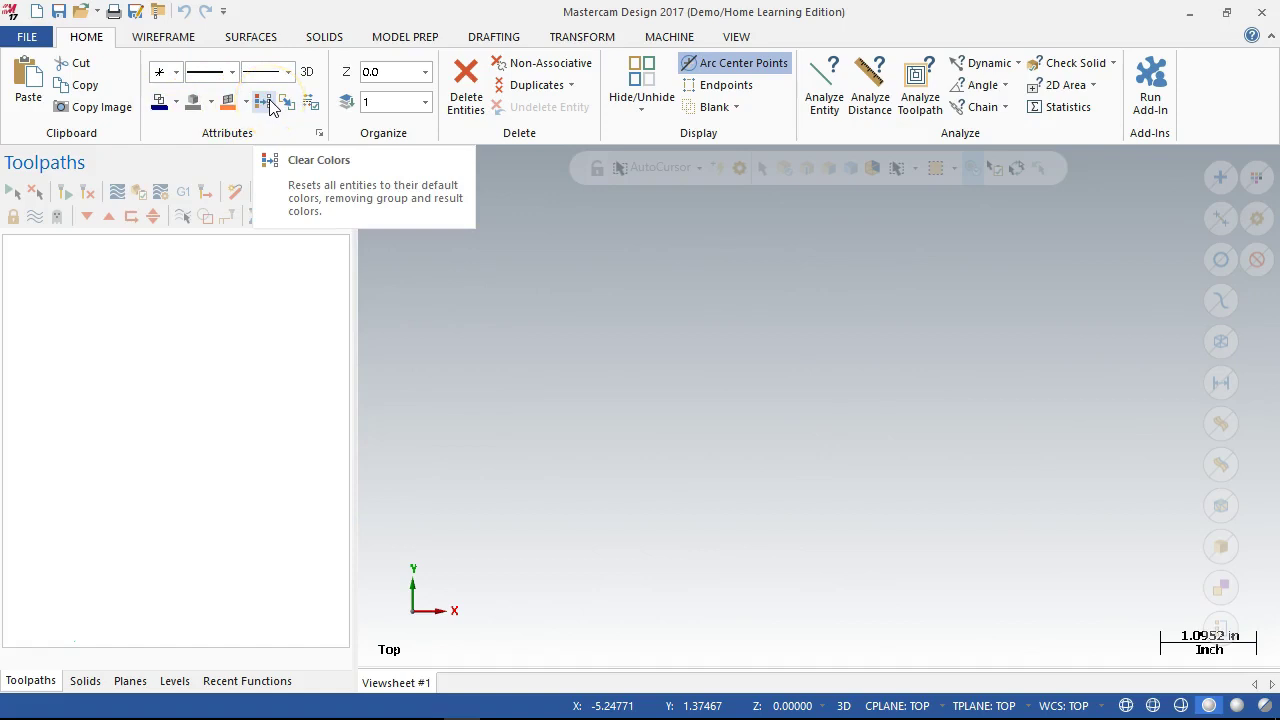
left_click(177, 682)
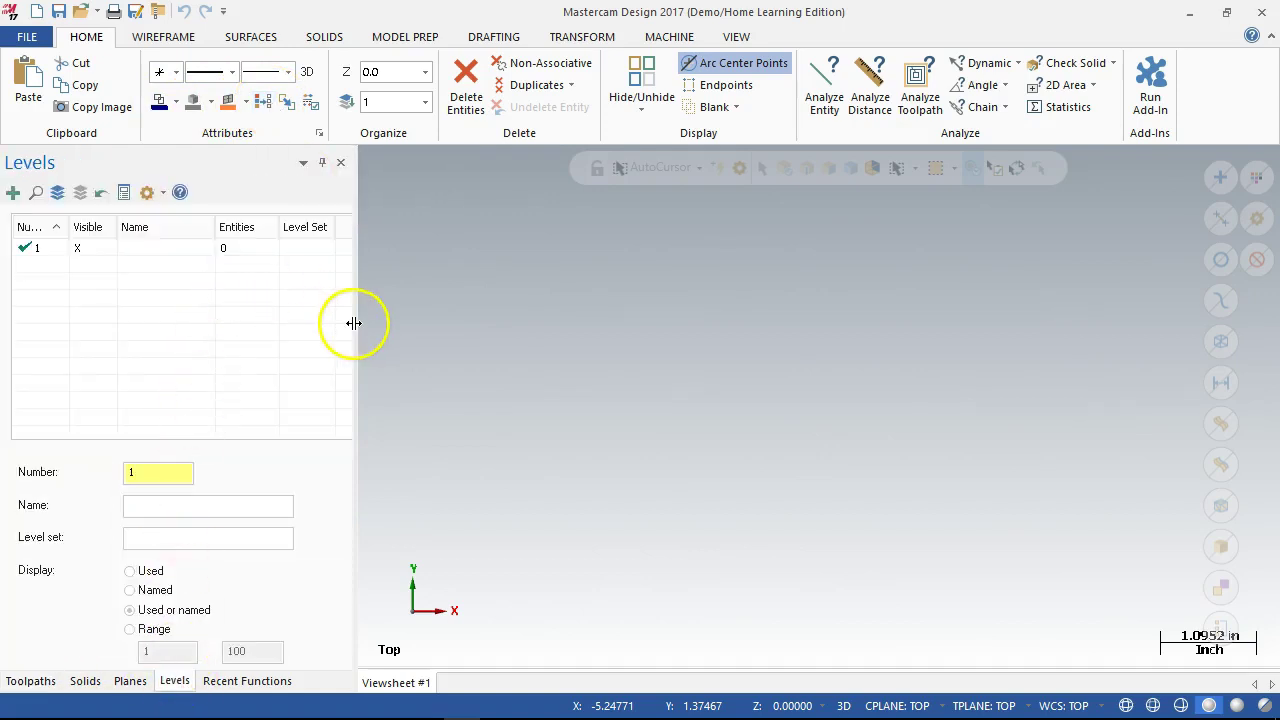
left_click_drag(361, 325, 443, 340)
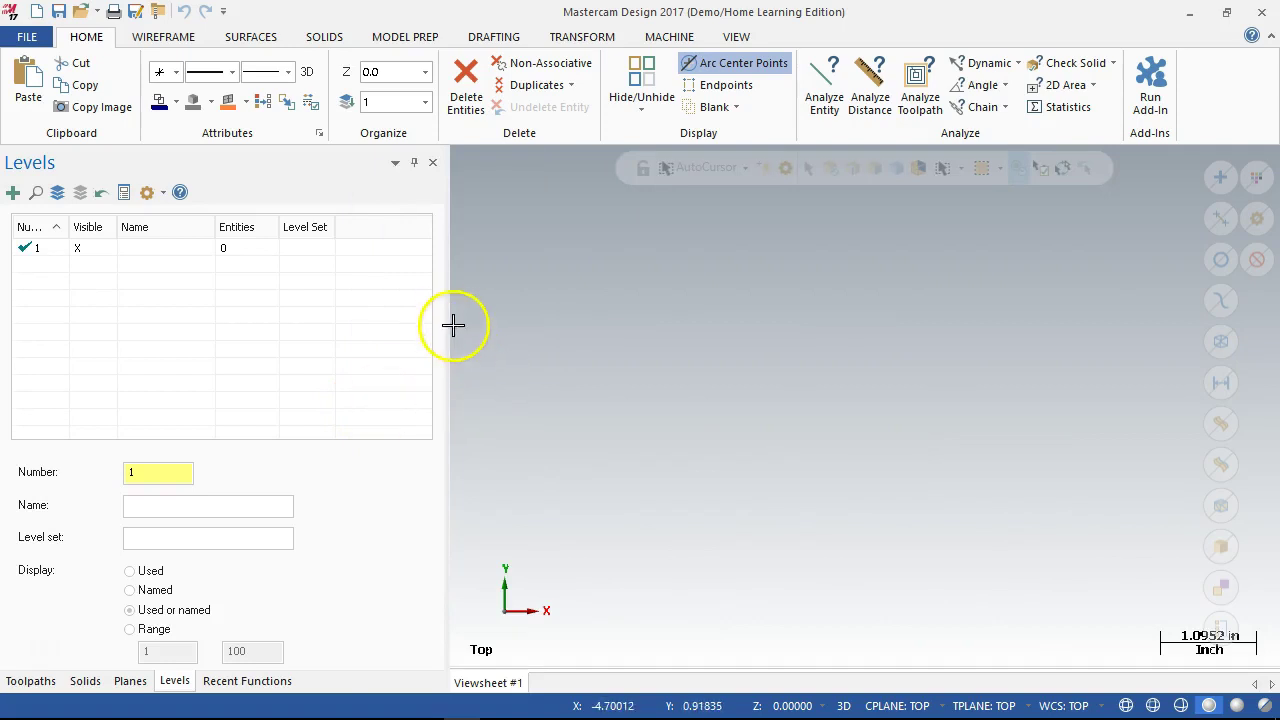
left_click_drag(448, 325, 330, 315)
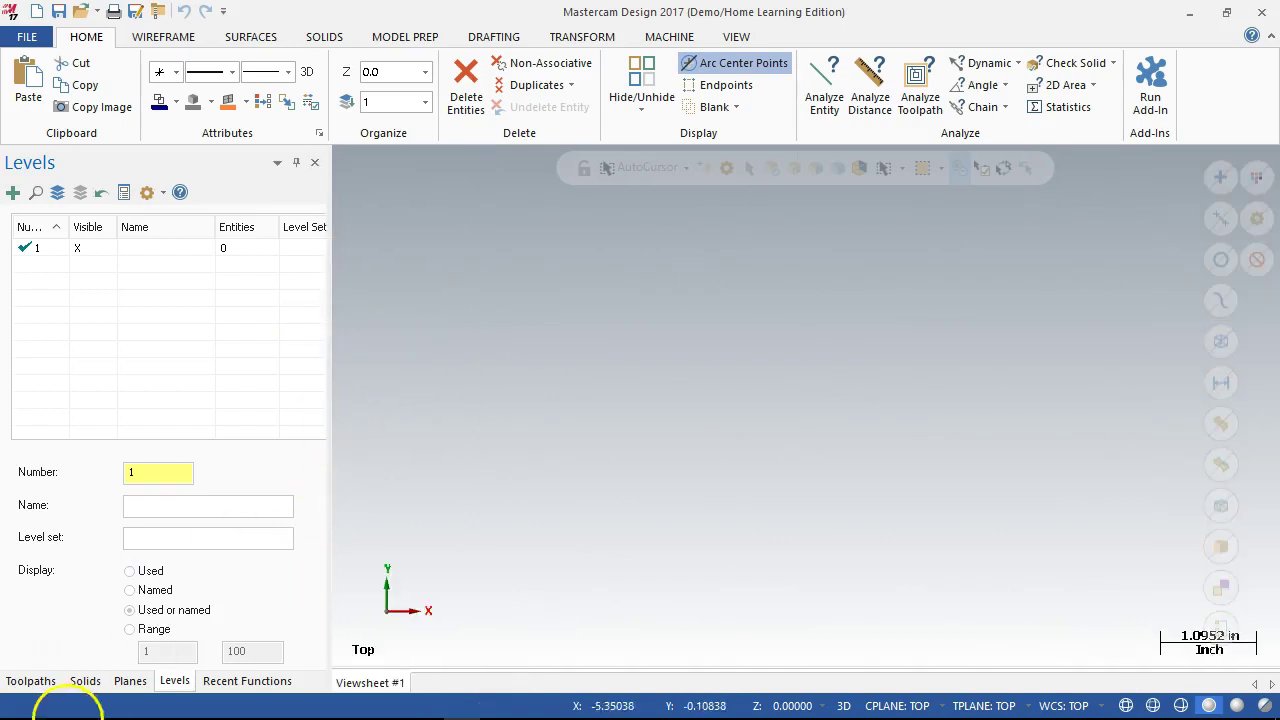
- Return to the empty Toolpaths list and close the Hide/Unhide choices without picking one
left_click(33, 682)
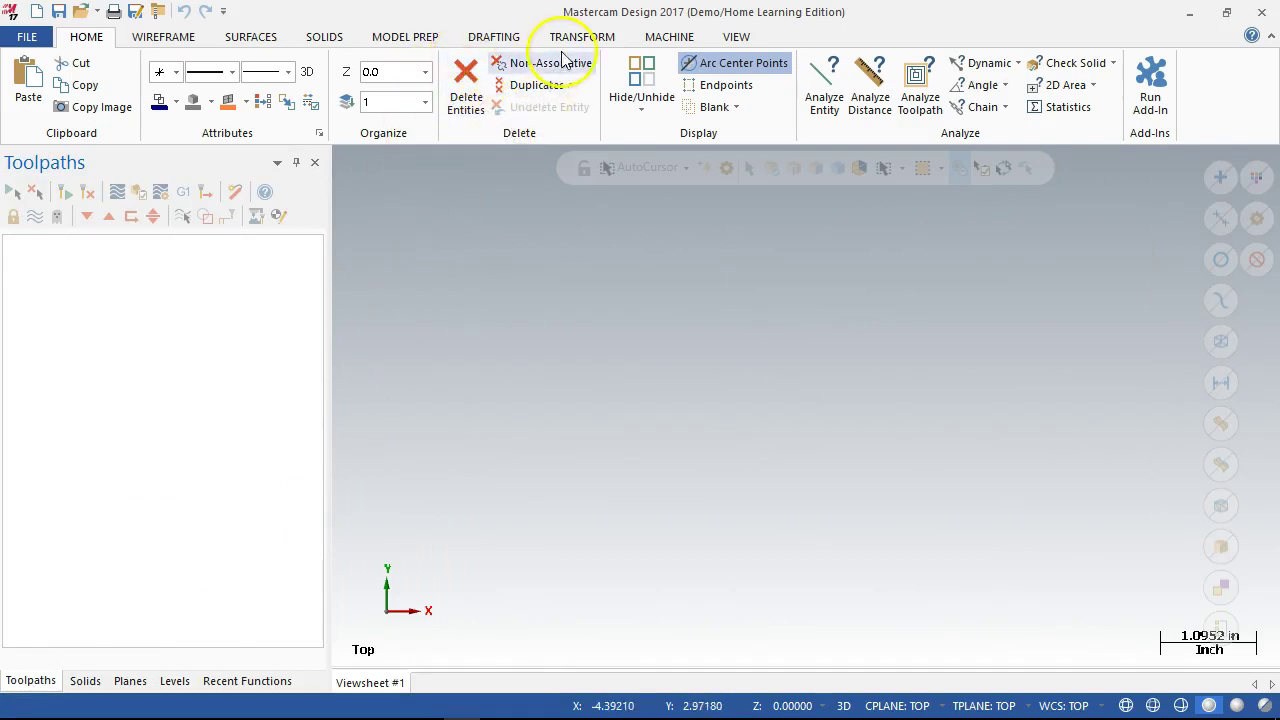
left_click(641, 110)
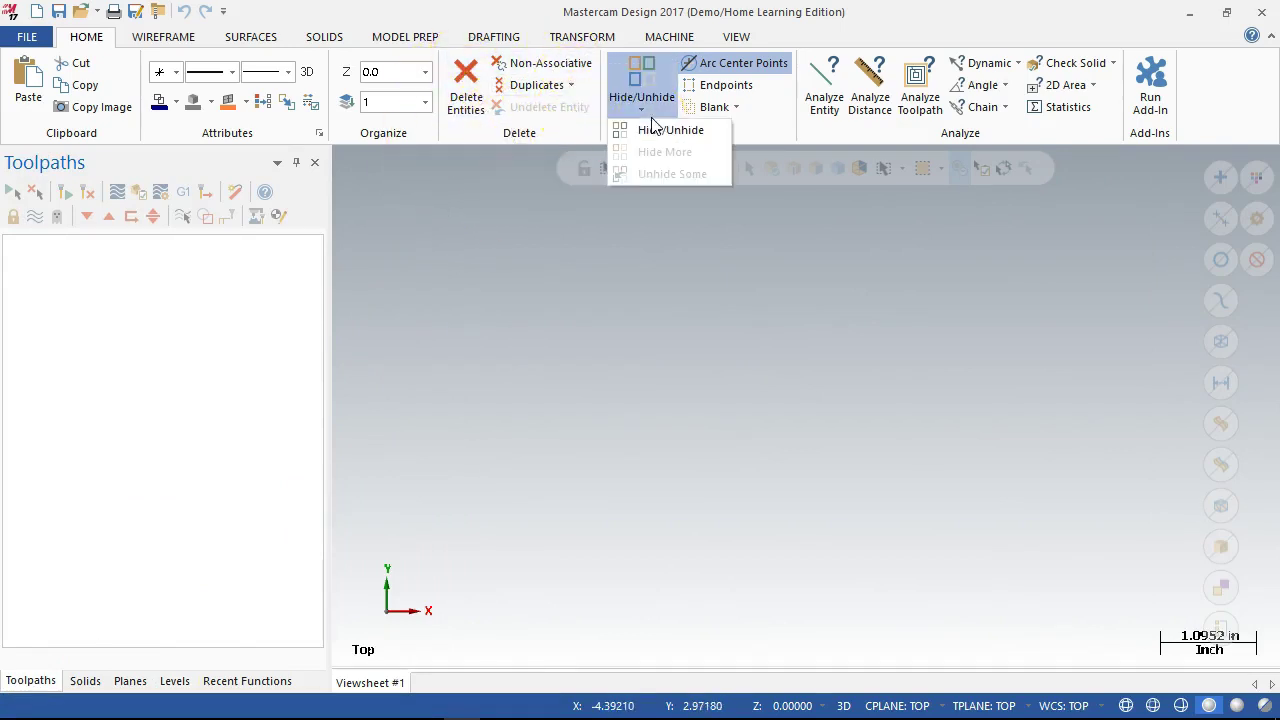
left_click(626, 294)
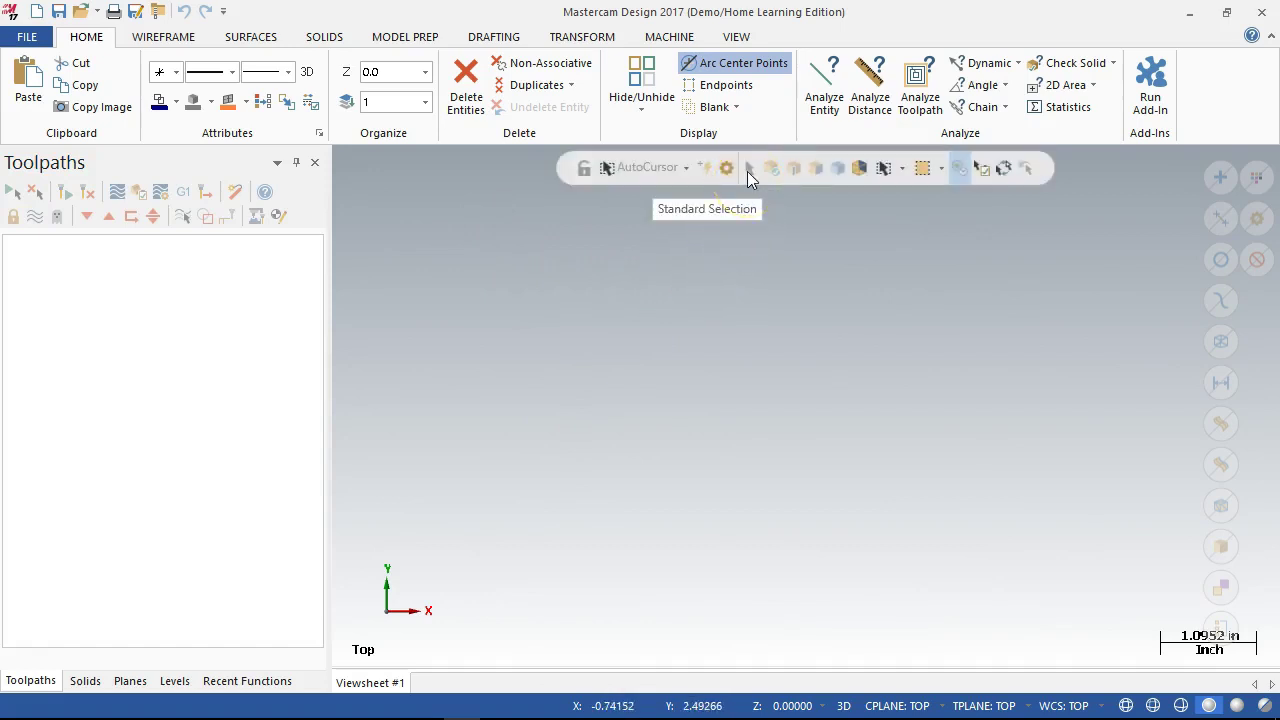
- Look over the buttons on the selection bar
left_click(766, 169)
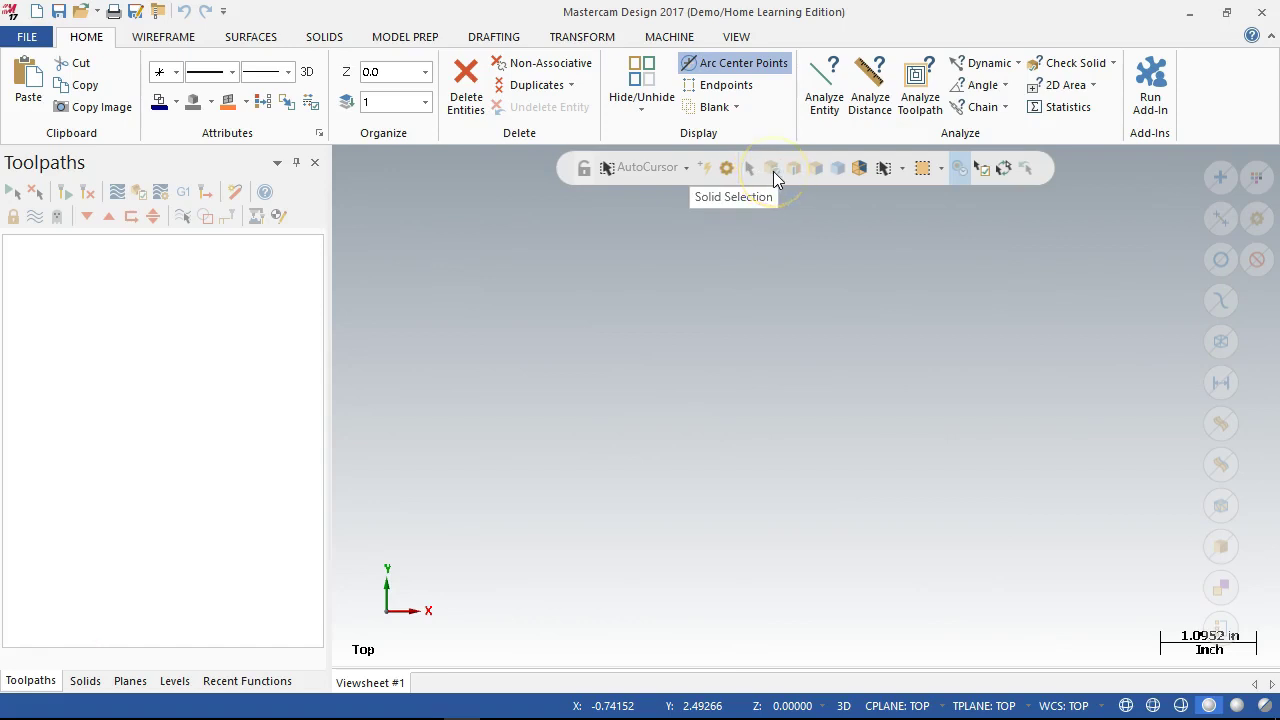
left_click(787, 169)
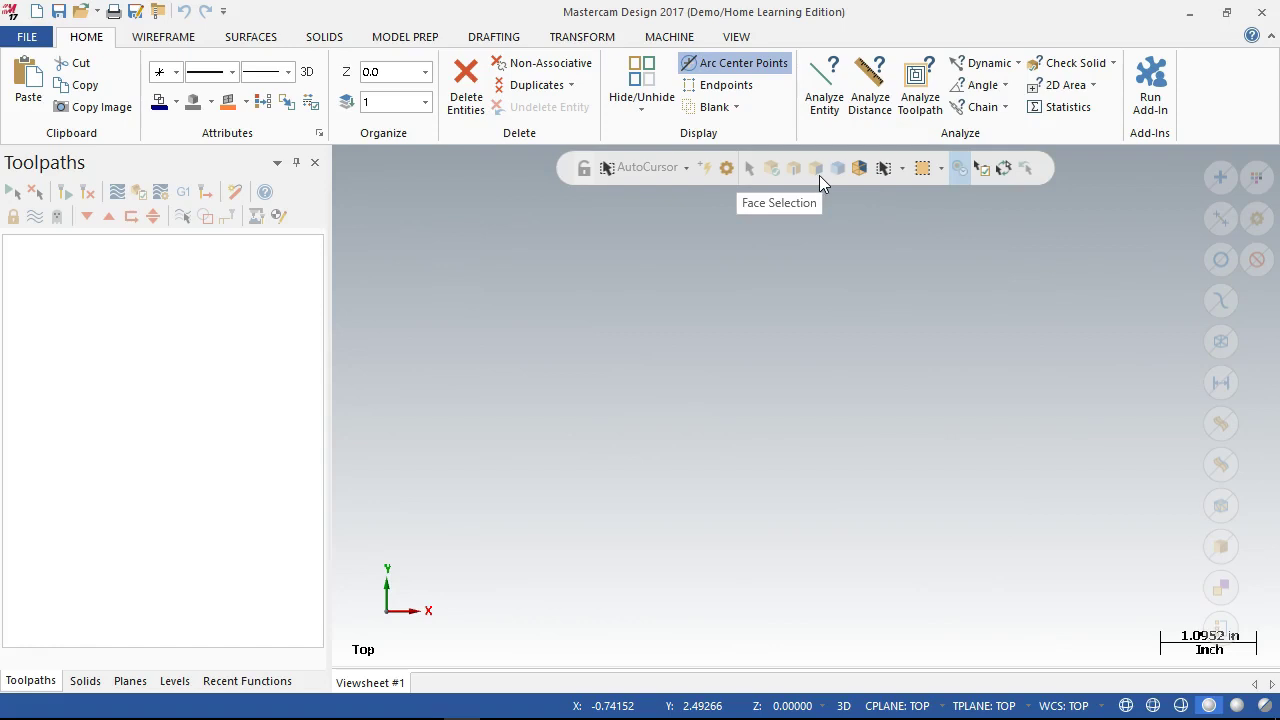
left_click(862, 171)
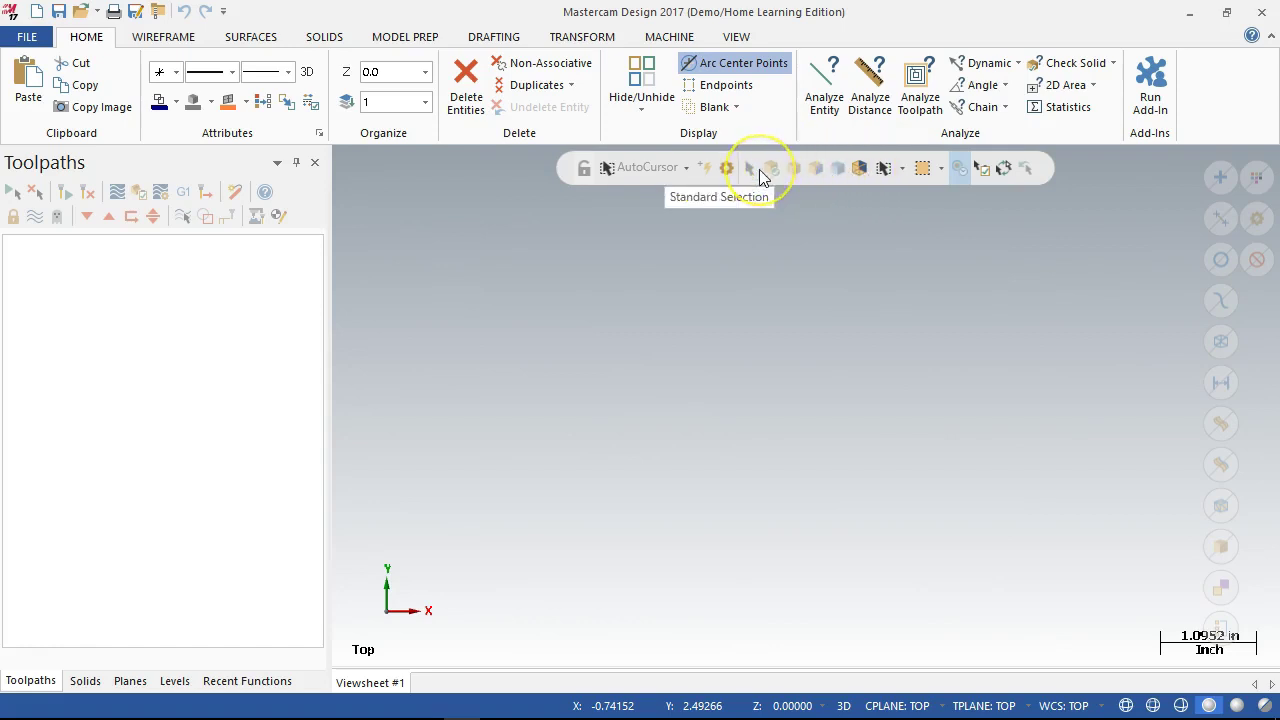
left_click(749, 377)
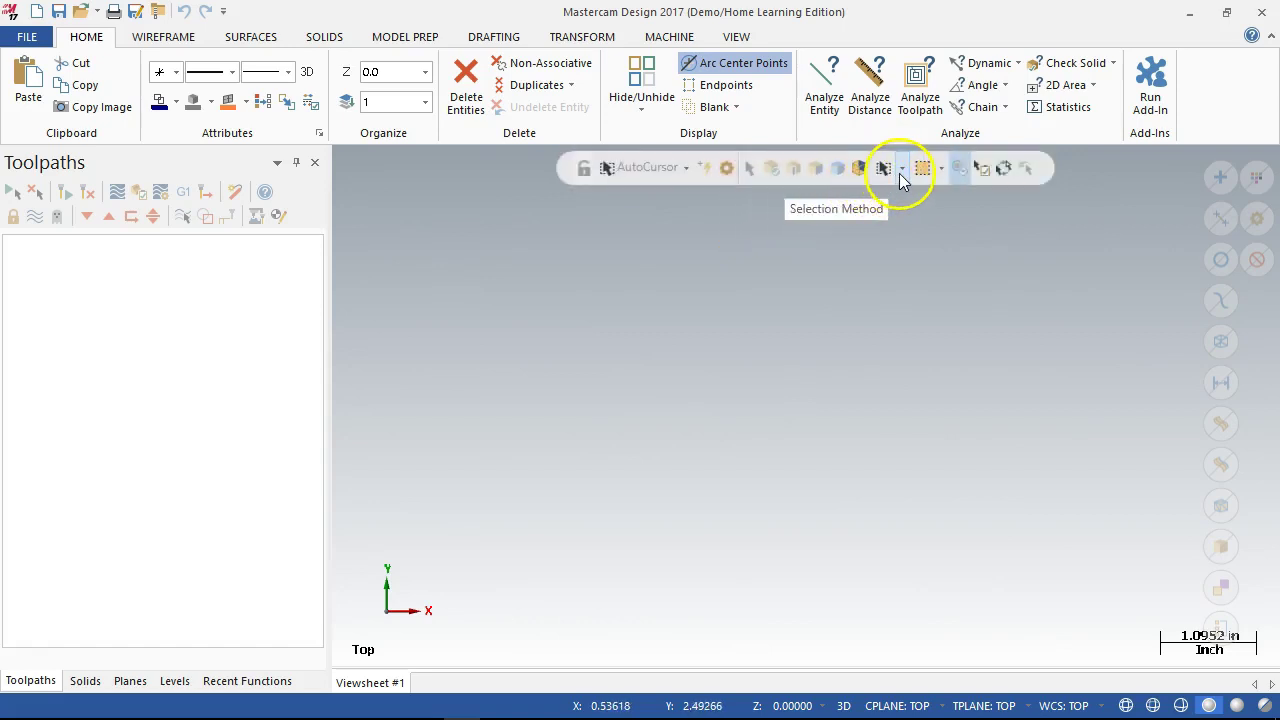
- Check the Selection Method and Selection Mode lists, then open the AutoCursor settings
left_click(903, 173)
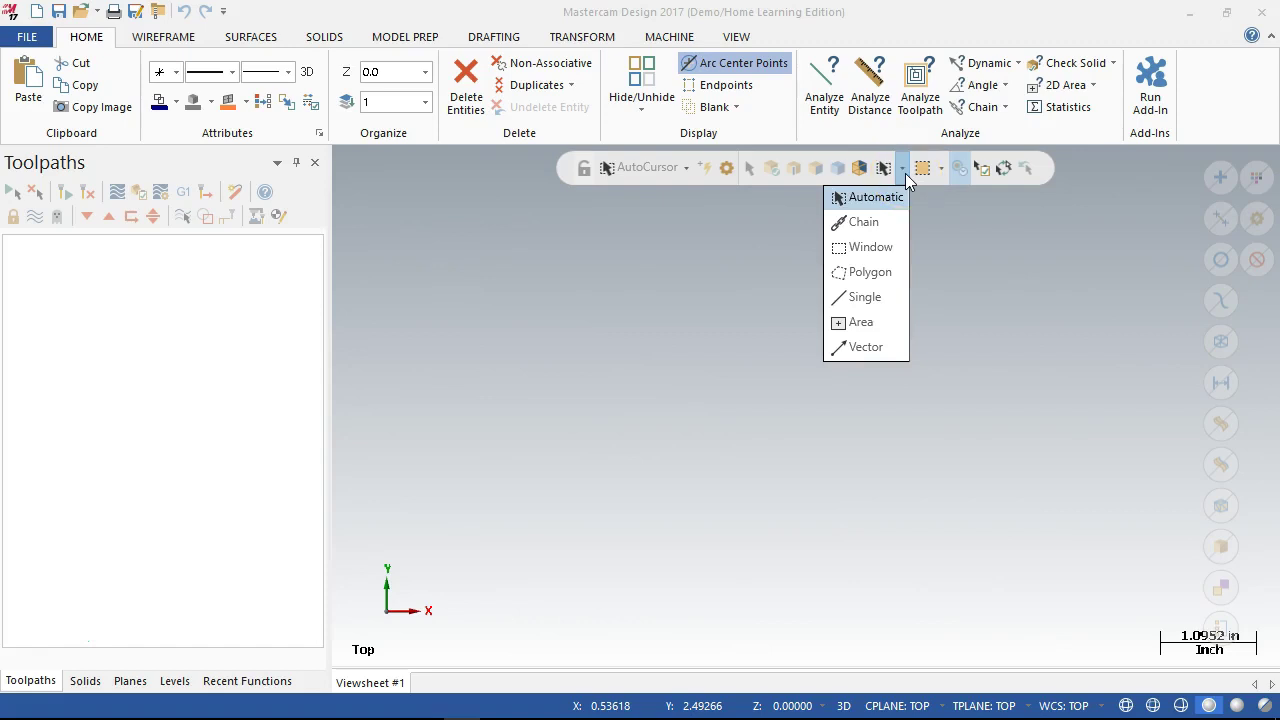
left_click(903, 172)
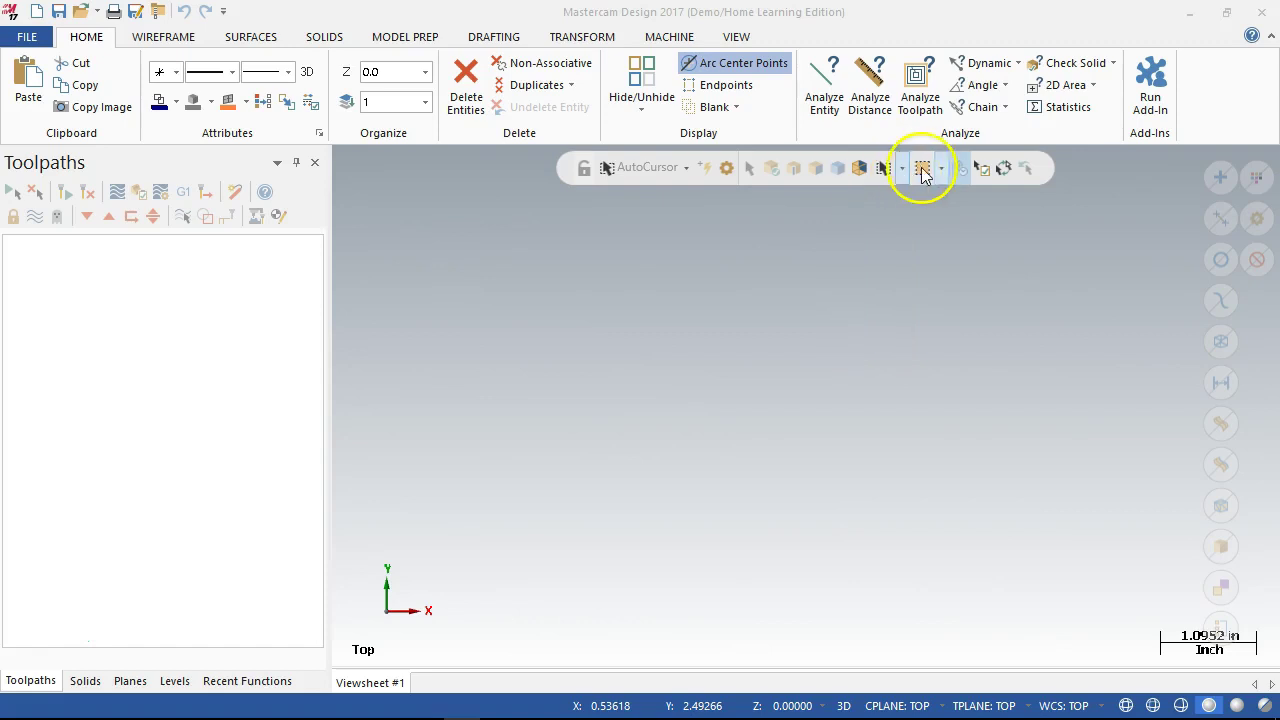
left_click(942, 170)
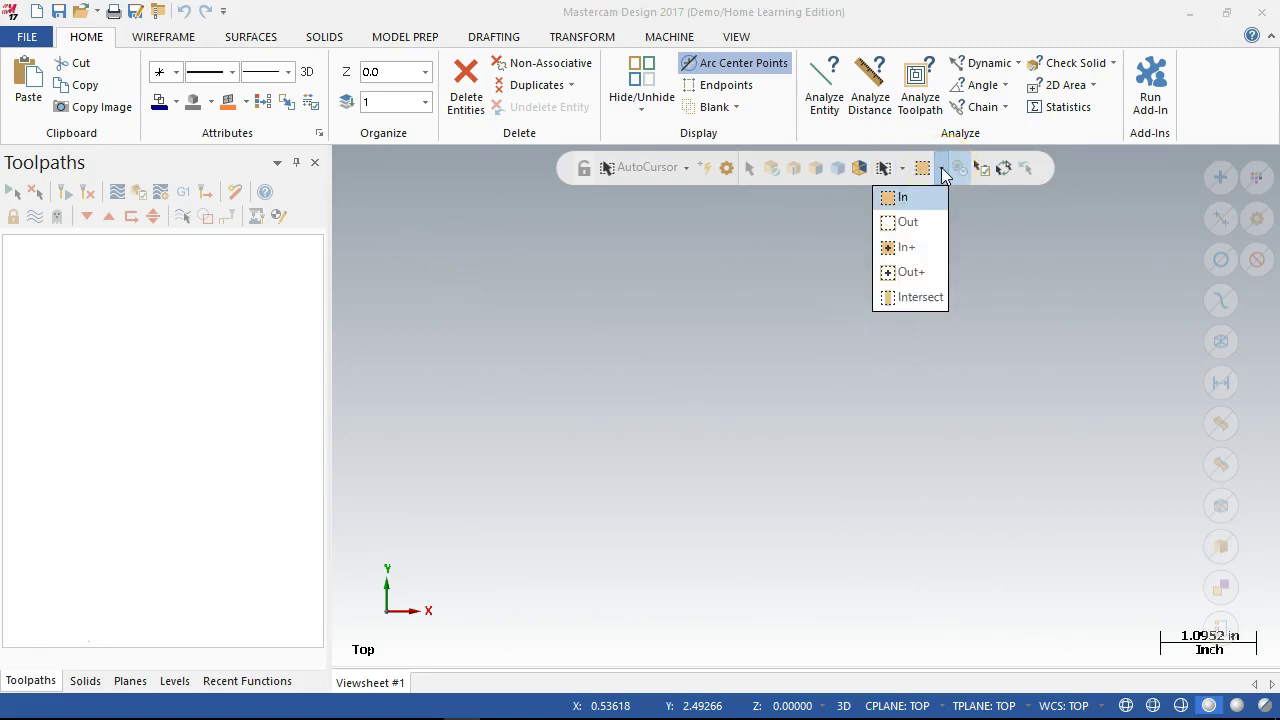
left_click(941, 167)
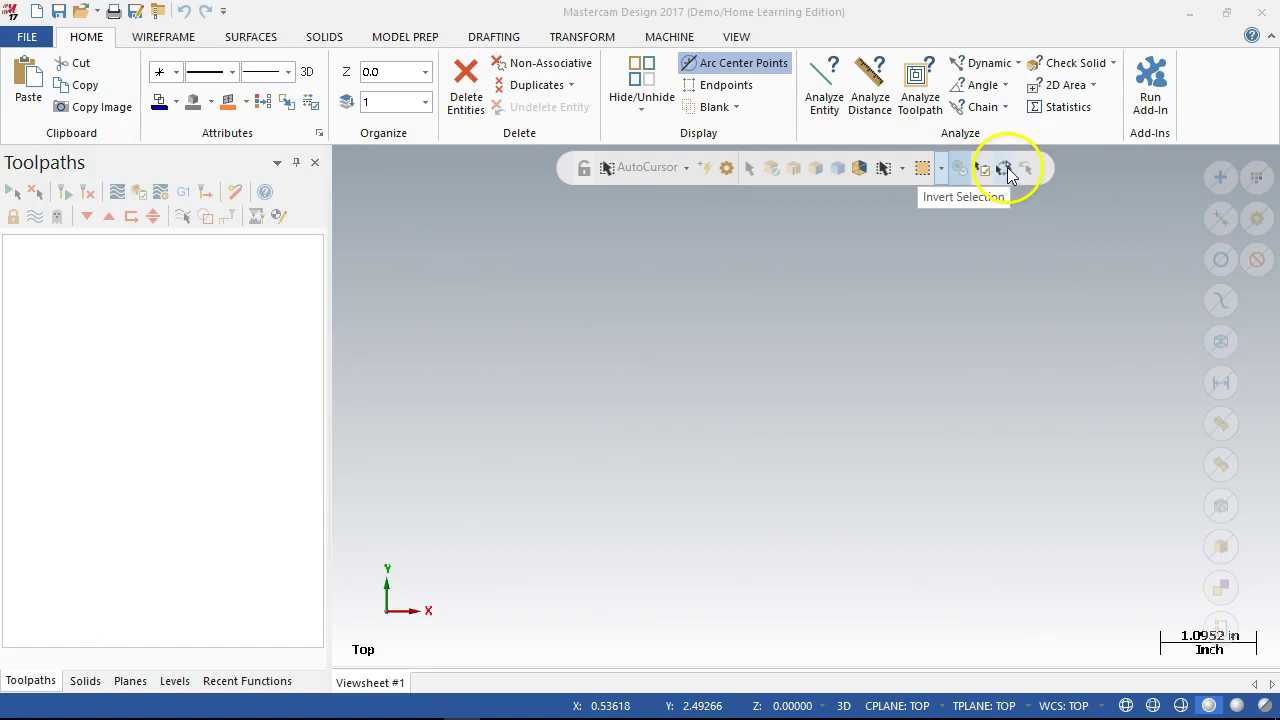
left_click(727, 168)
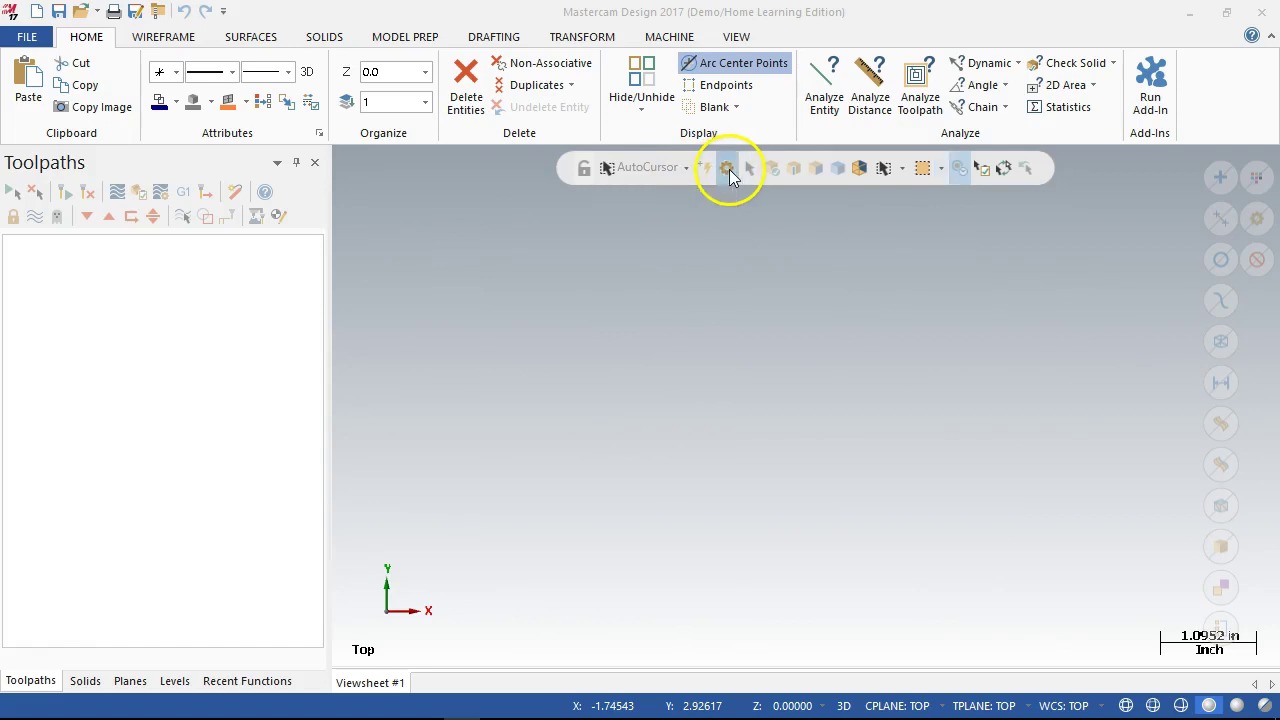
- Center the AutoCursor Settings dialog and confirm it with the snap options unchanged
left_click_drag(155, 195, 527, 199)
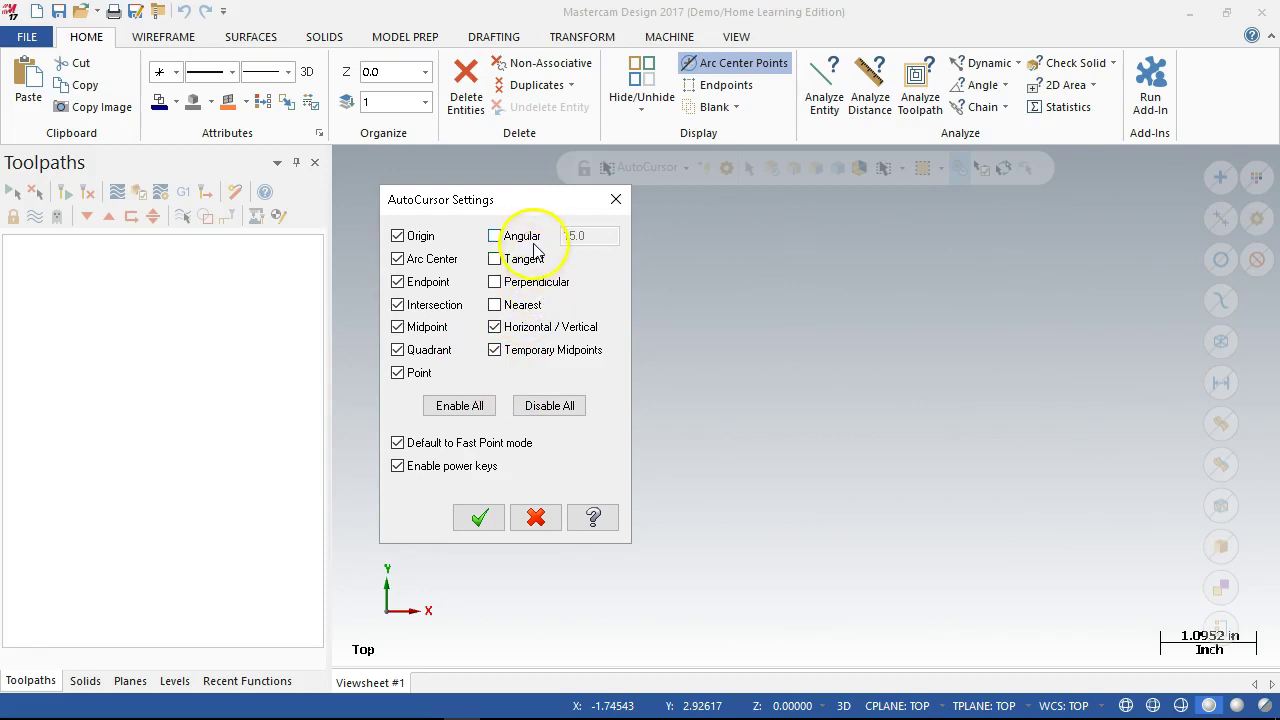
left_click(482, 518)
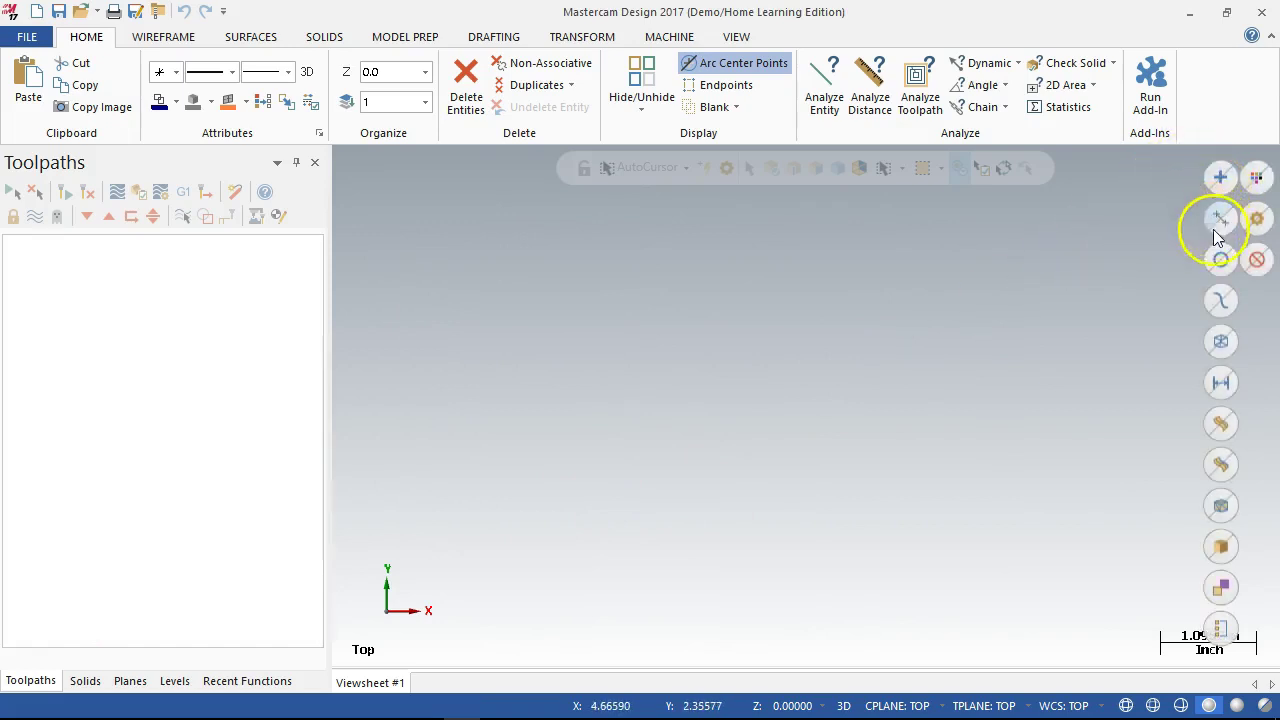
- Look over the quick mask buttons, then show the Wireframe tools for points, lines and arcs
left_click(1218, 299)
left_click(1218, 340)
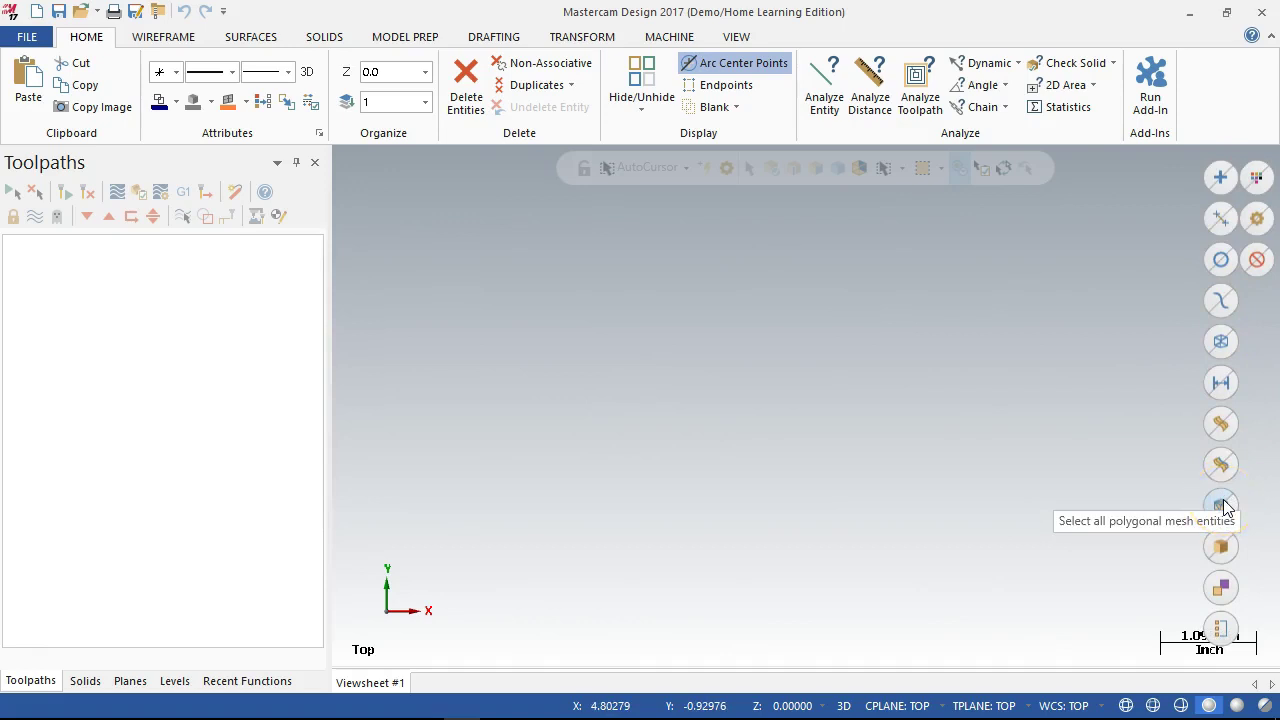
left_click(1224, 584)
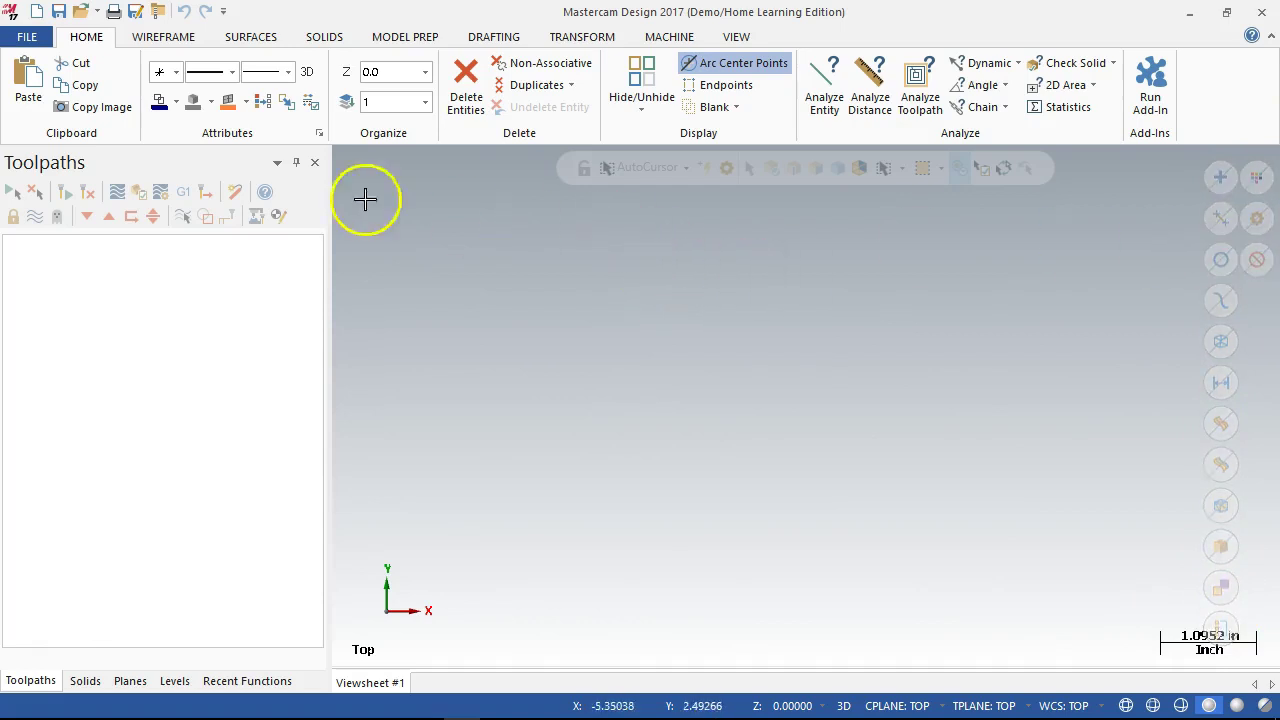
left_click(163, 36)
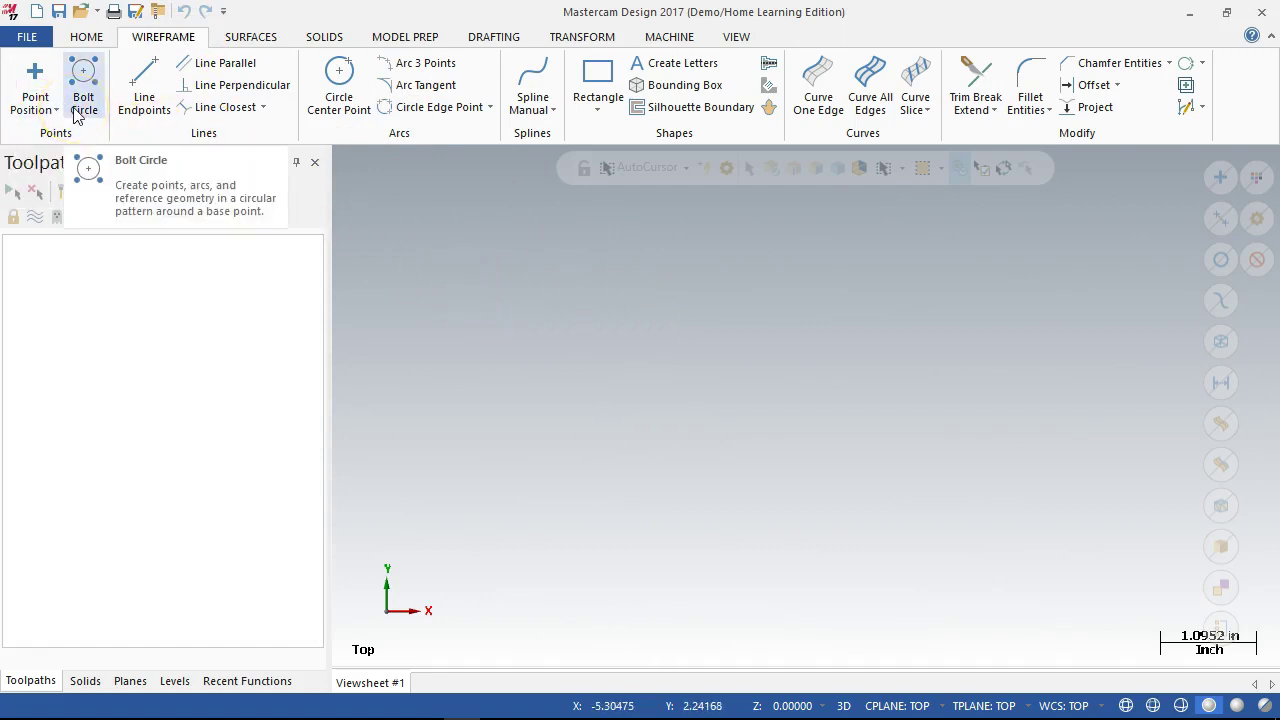
left_click(45, 92)
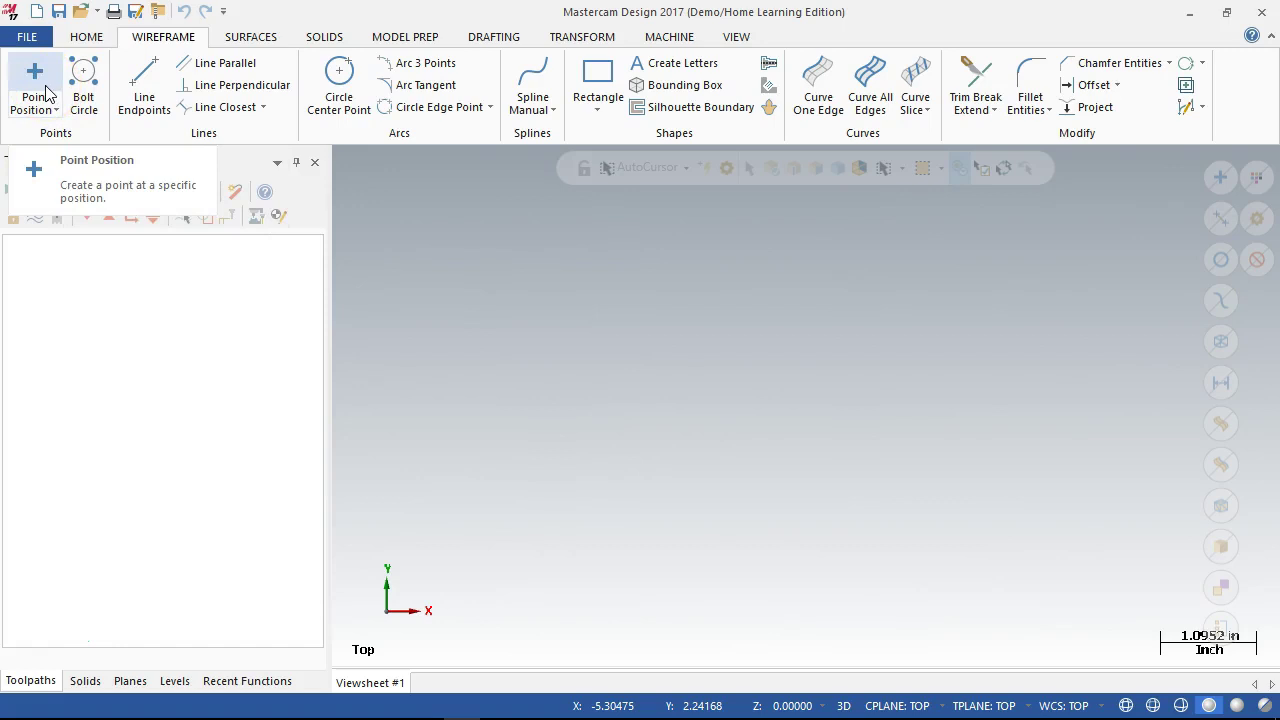
left_click(84, 96)
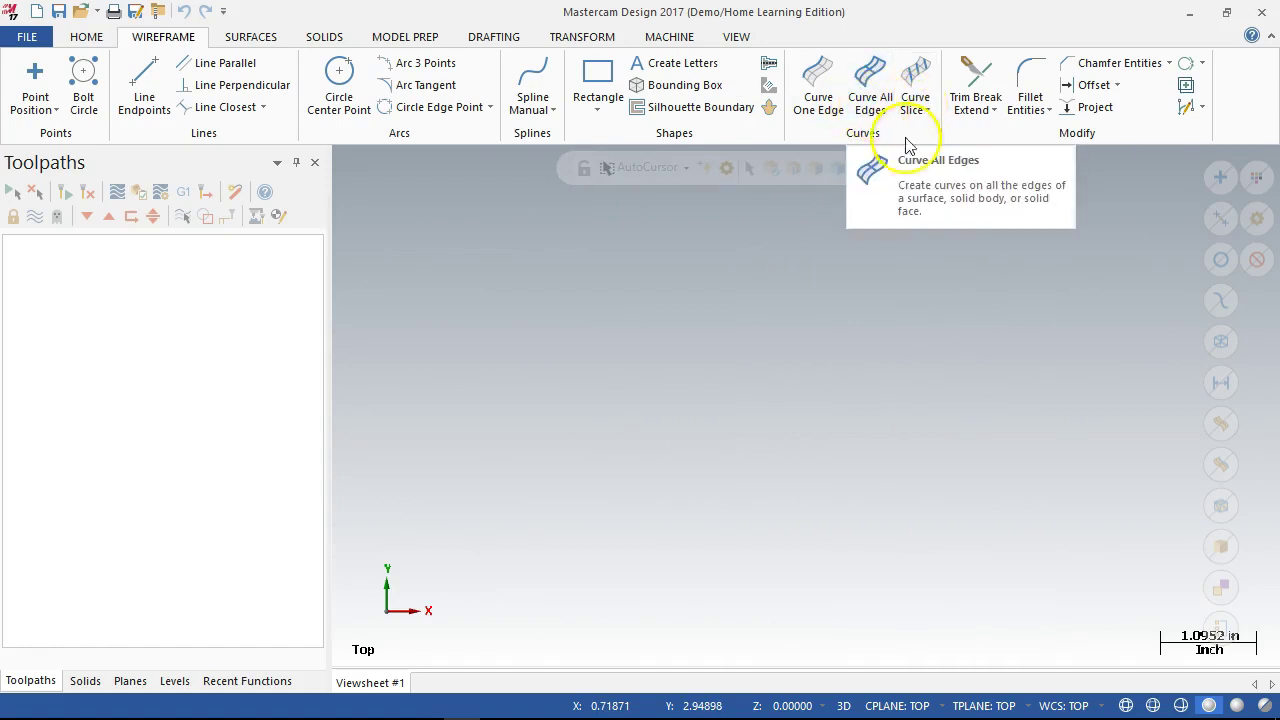
left_click(996, 112)
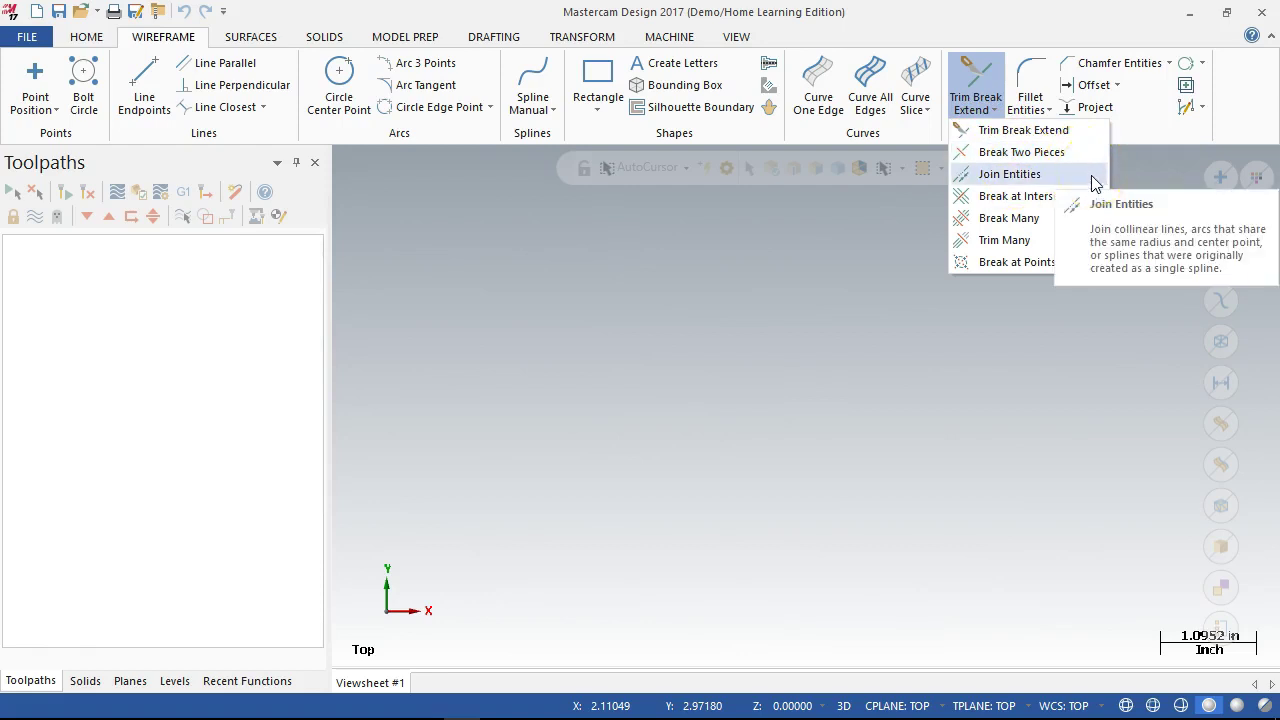
left_click(1048, 42)
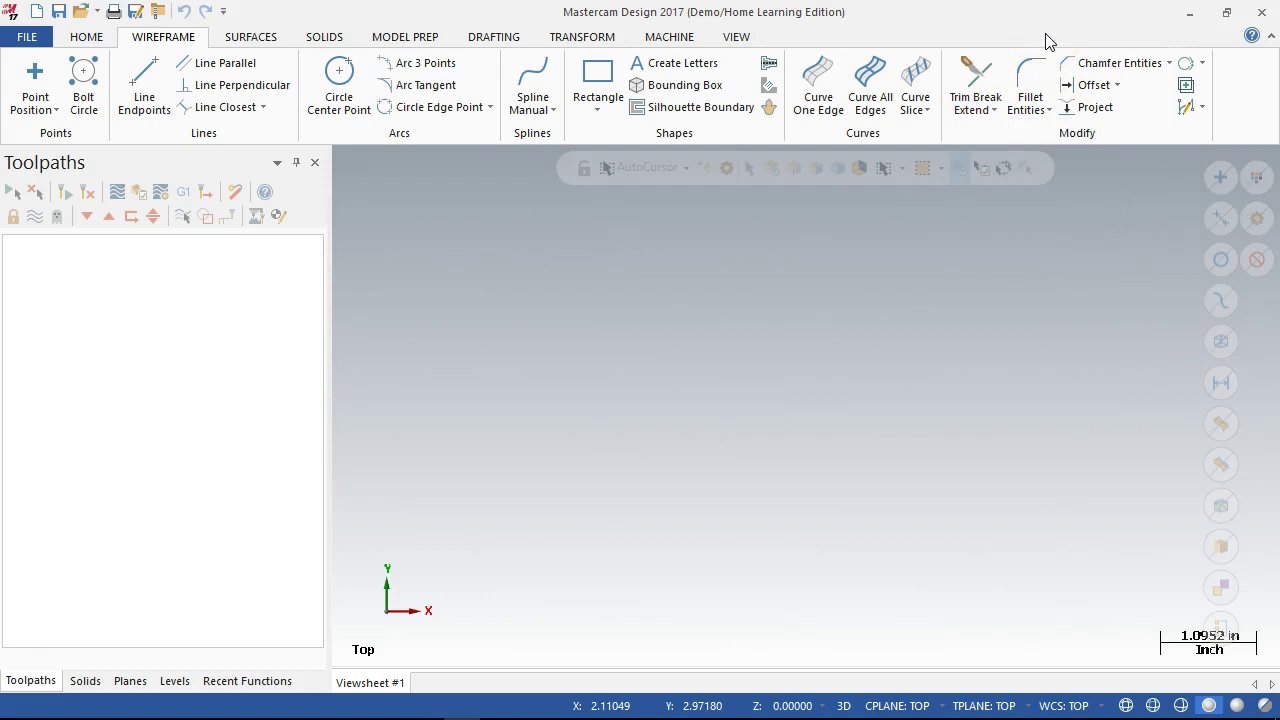
left_click(1050, 118)
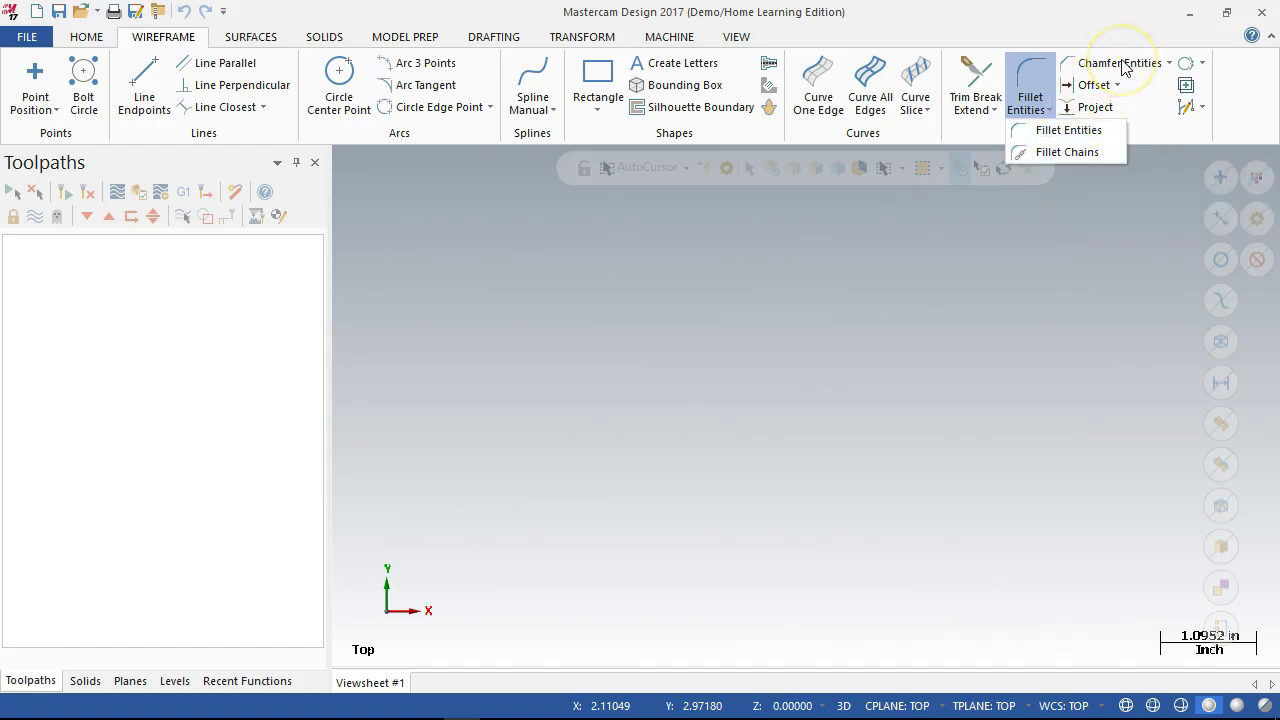
left_click(1160, 63)
left_click(1165, 63)
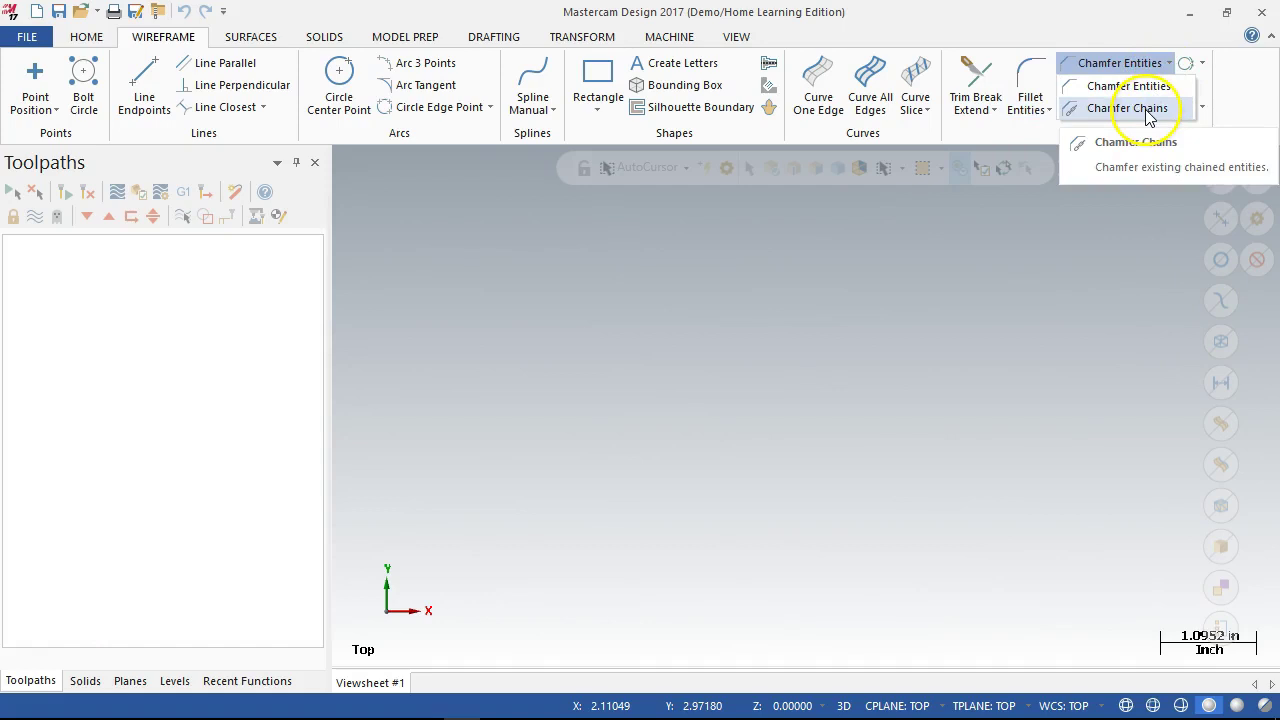
left_click(1132, 26)
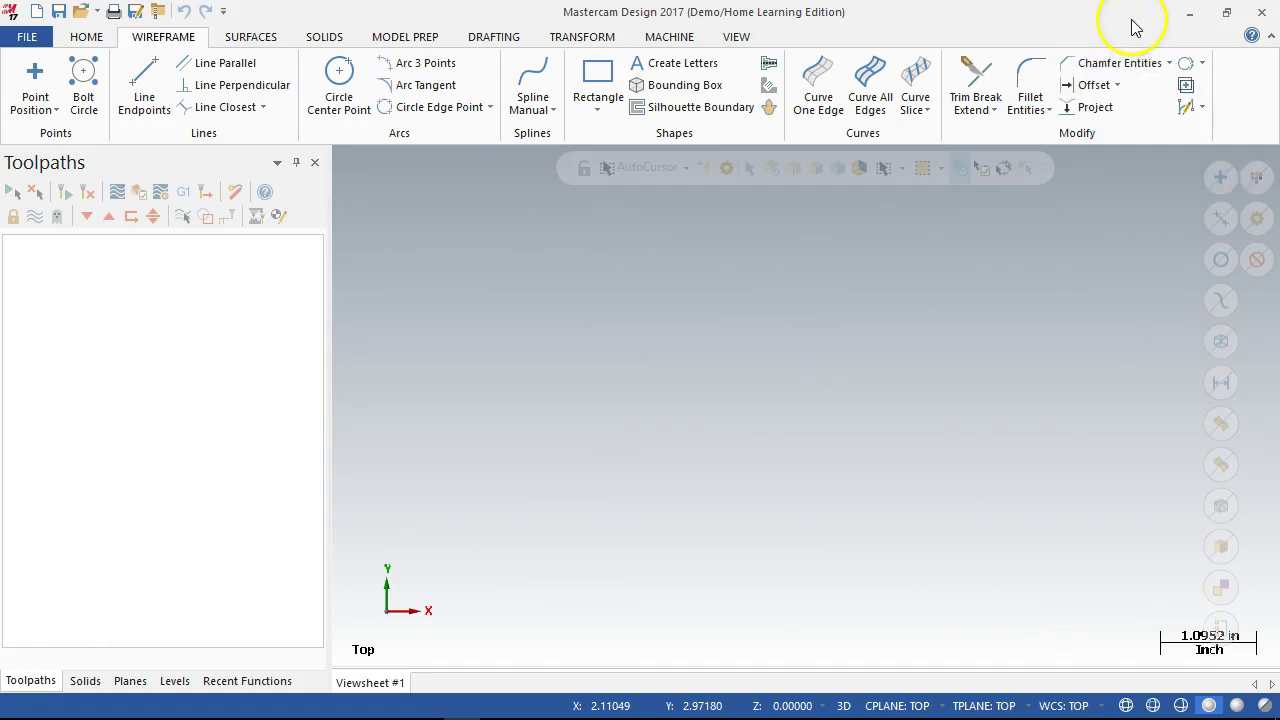
left_click(1118, 87)
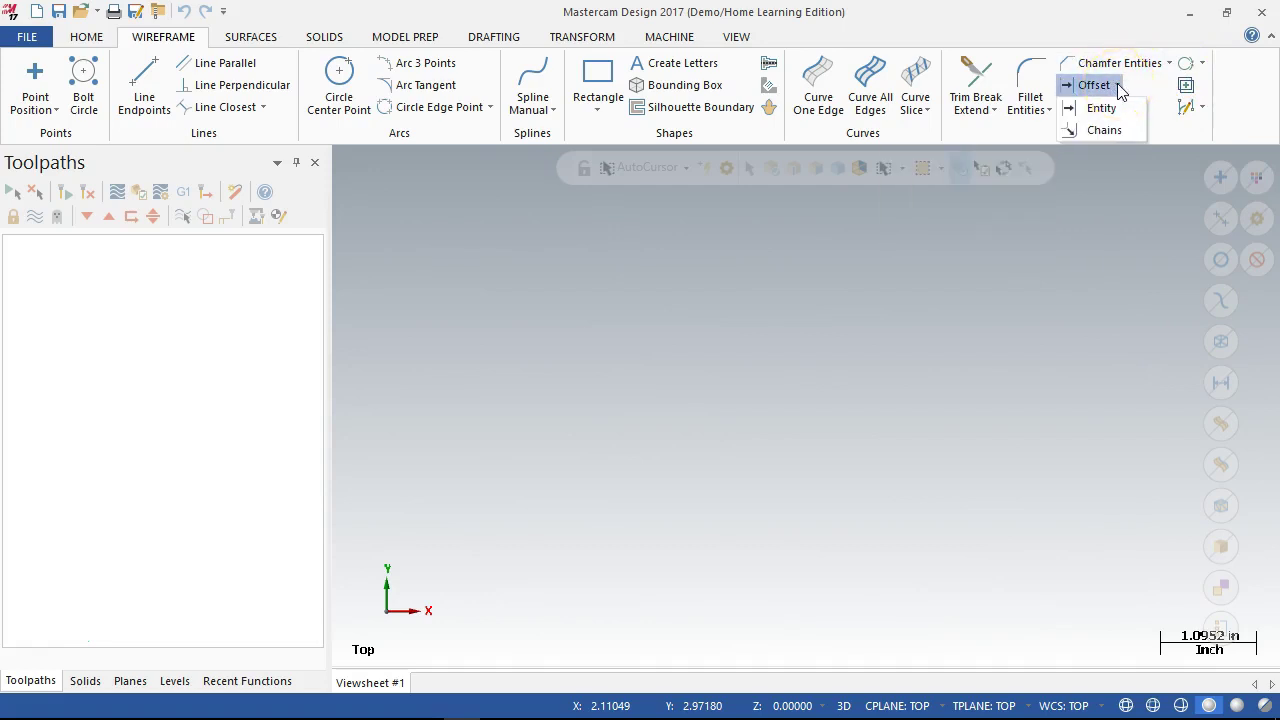
left_click(1118, 87)
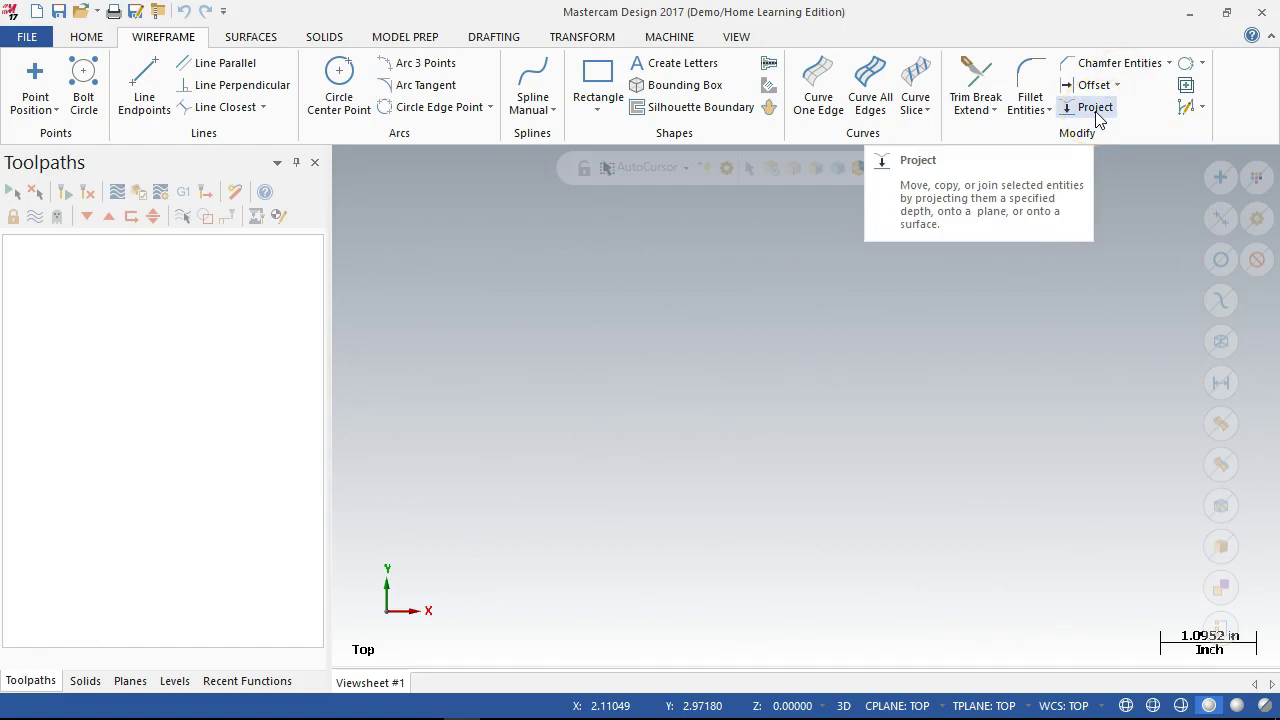
left_click(1204, 66)
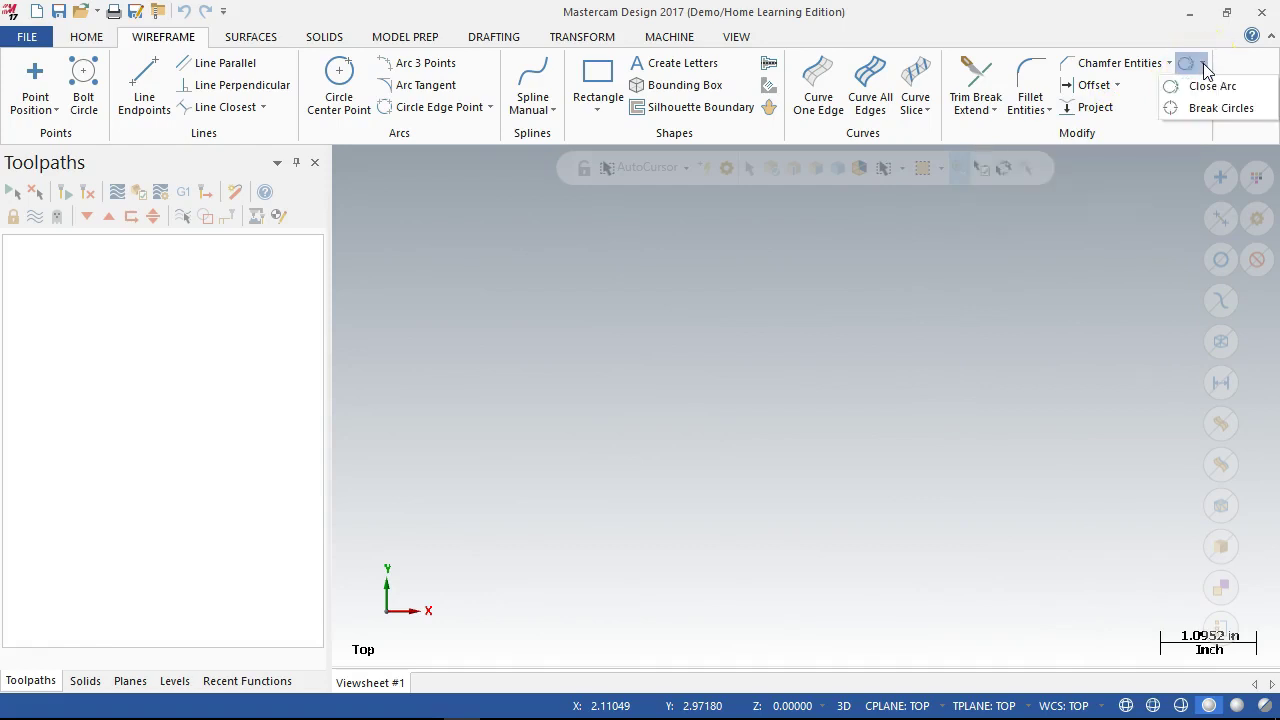
left_click(1204, 66)
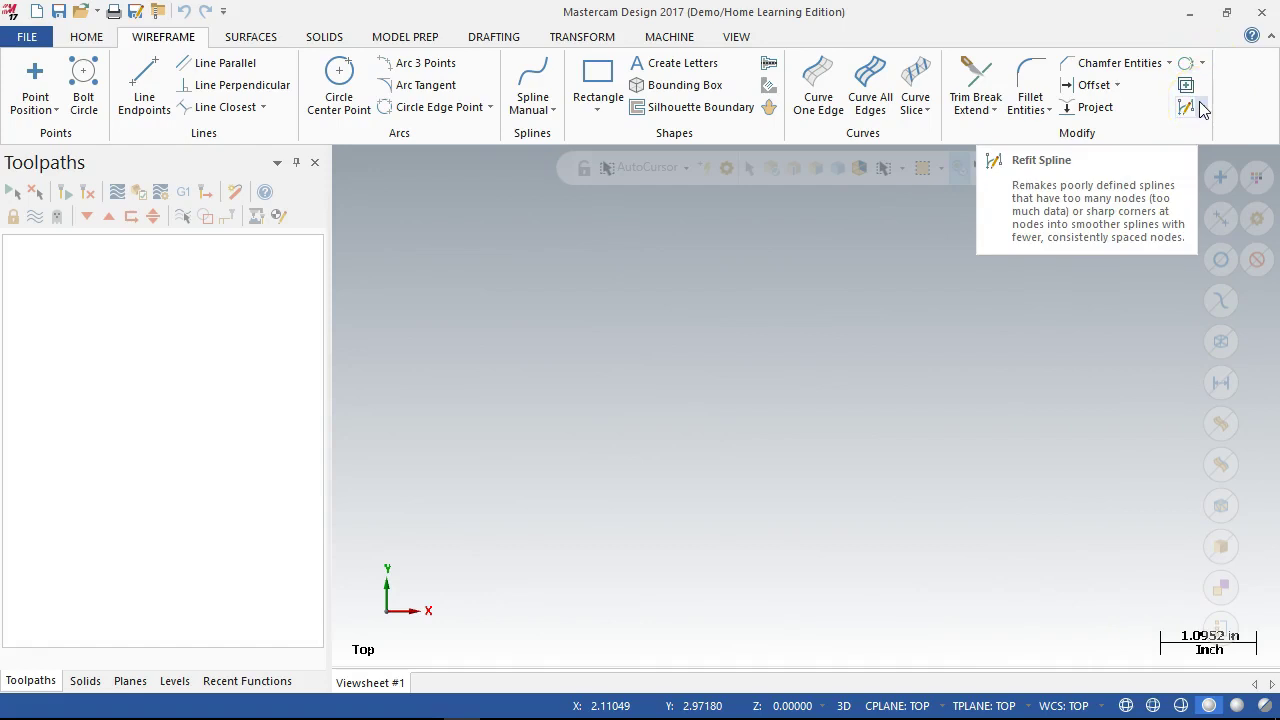
left_click(1186, 86)
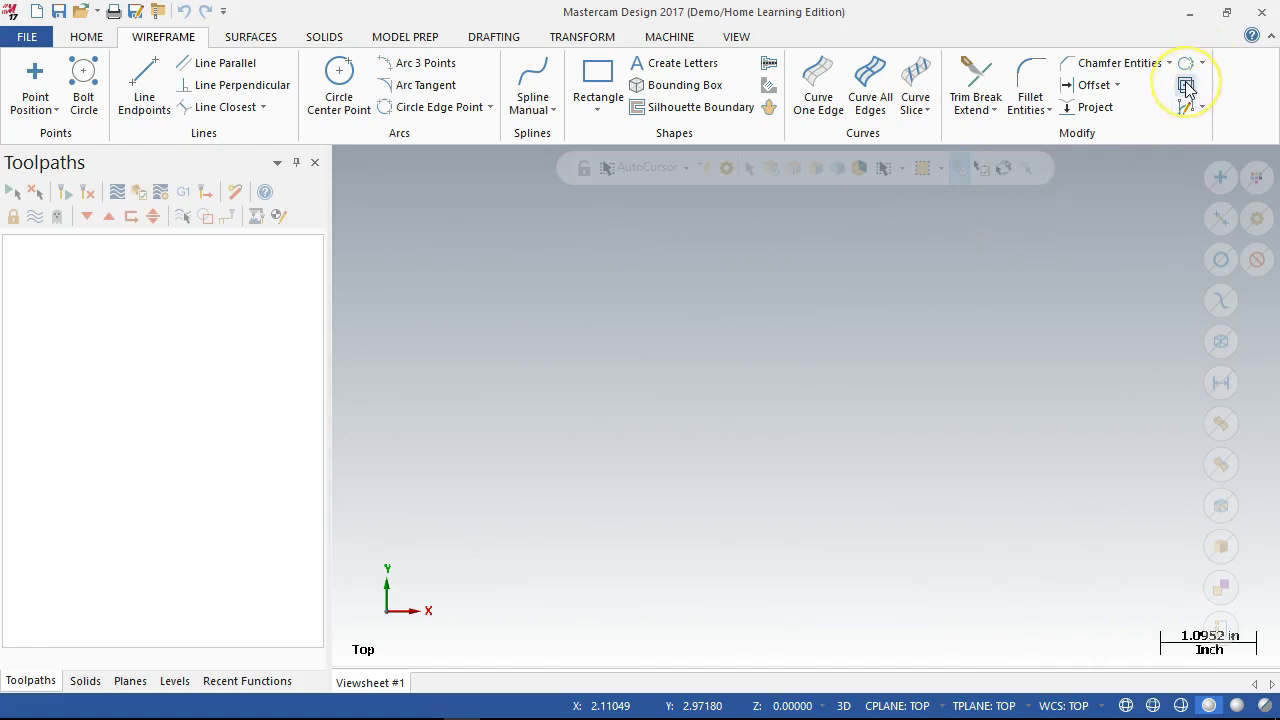
left_click(874, 274)
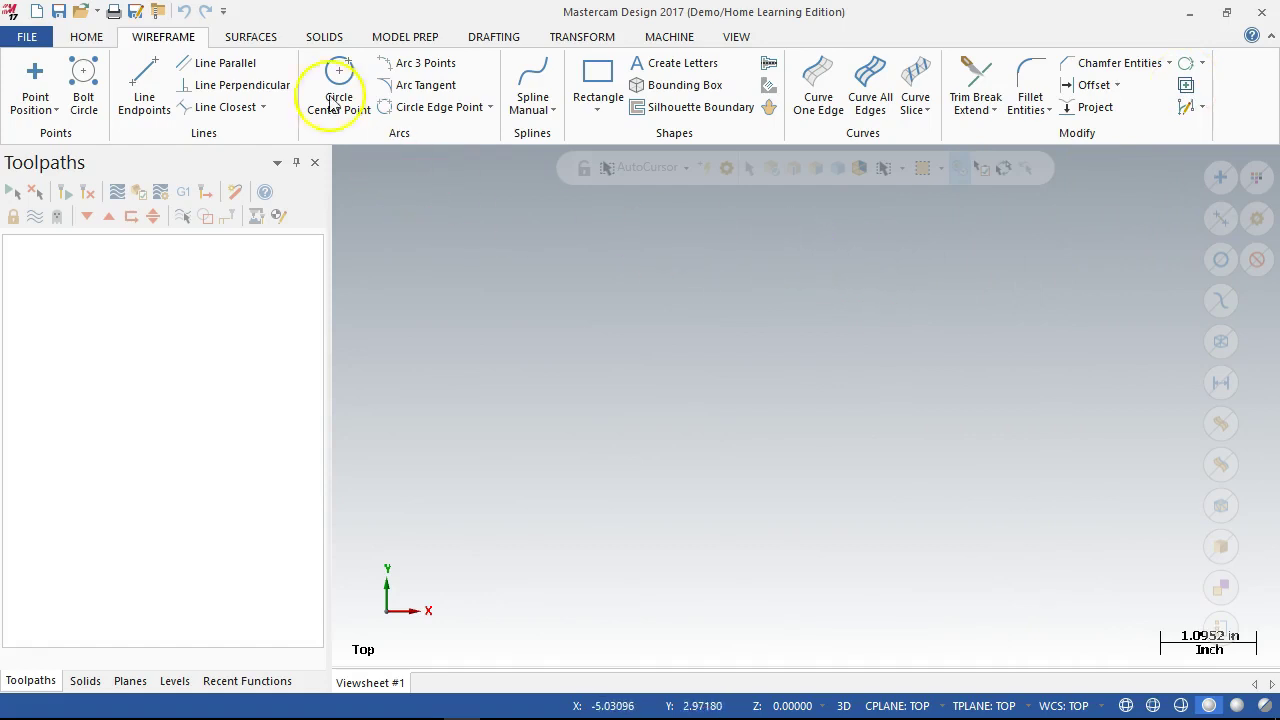
- Glance at the Surfaces tools, then show the Solids tools like extrude, revolve and fillet
left_click(271, 37)
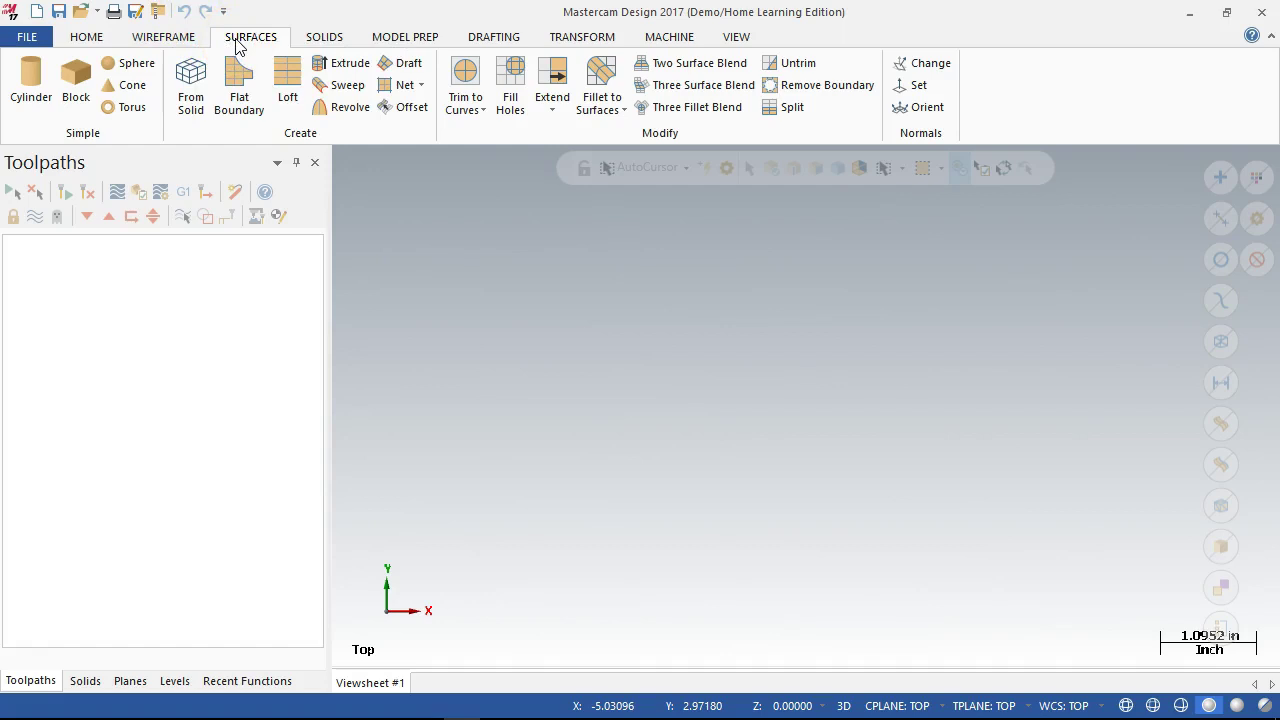
left_click(324, 40)
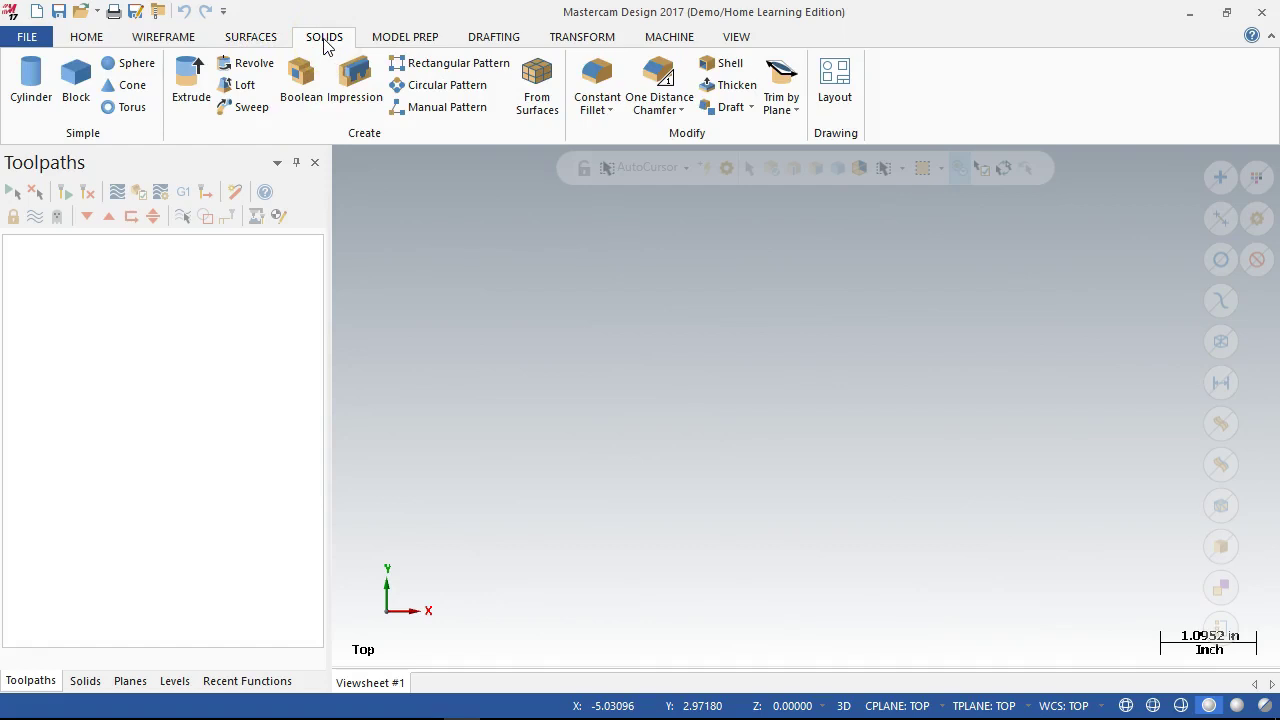
- Glance at the Model Prep tools, then show the Drafting tools for dimensions and notes
left_click(403, 46)
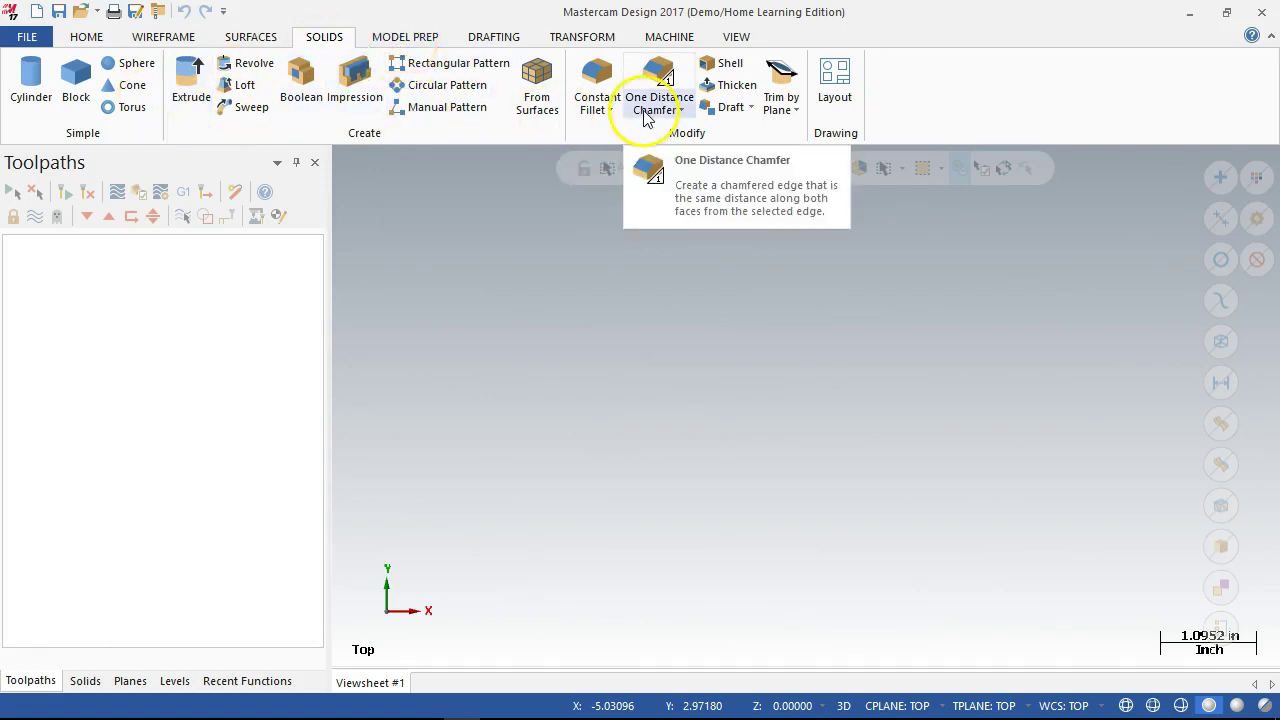
left_click(406, 37)
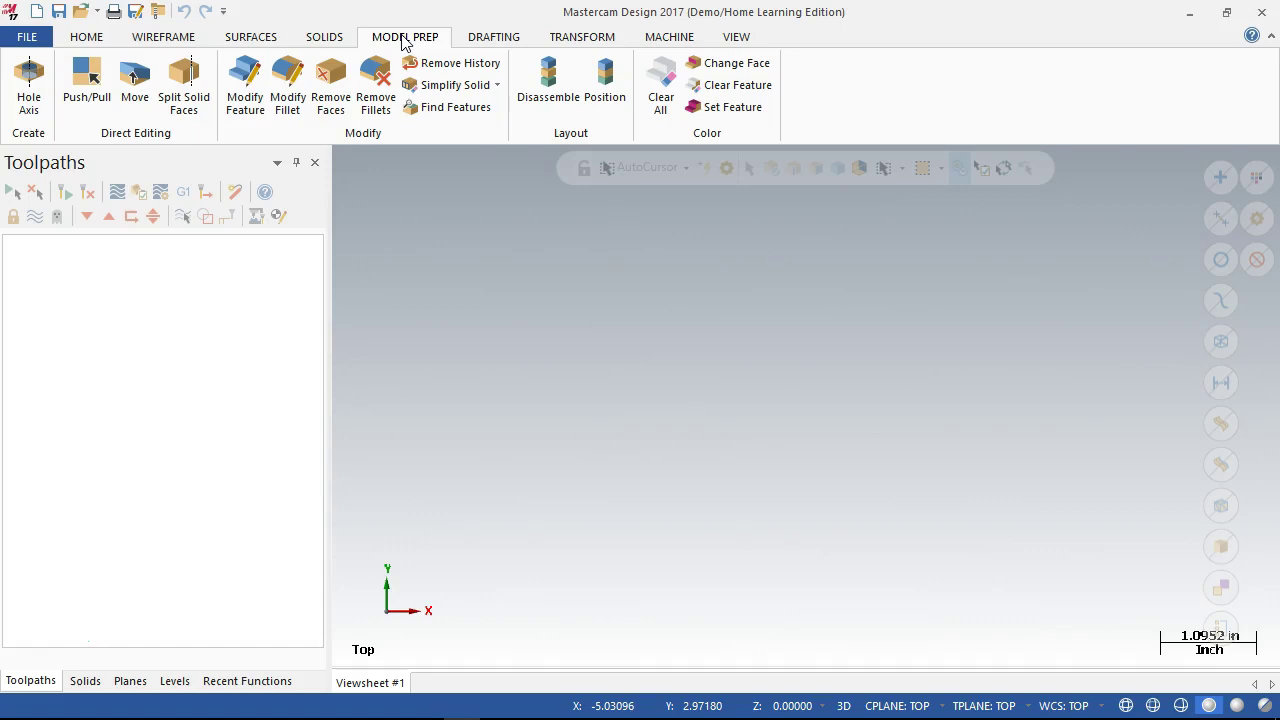
left_click(485, 45)
left_click(485, 42)
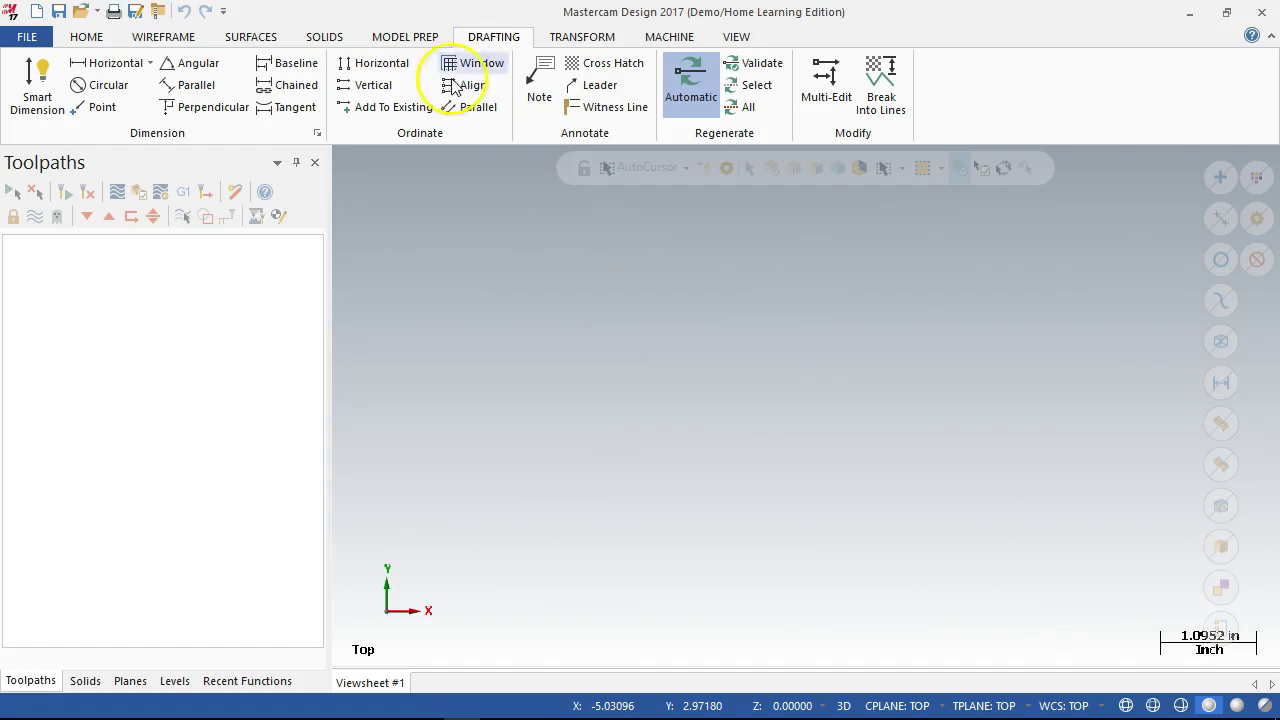
left_click(567, 42)
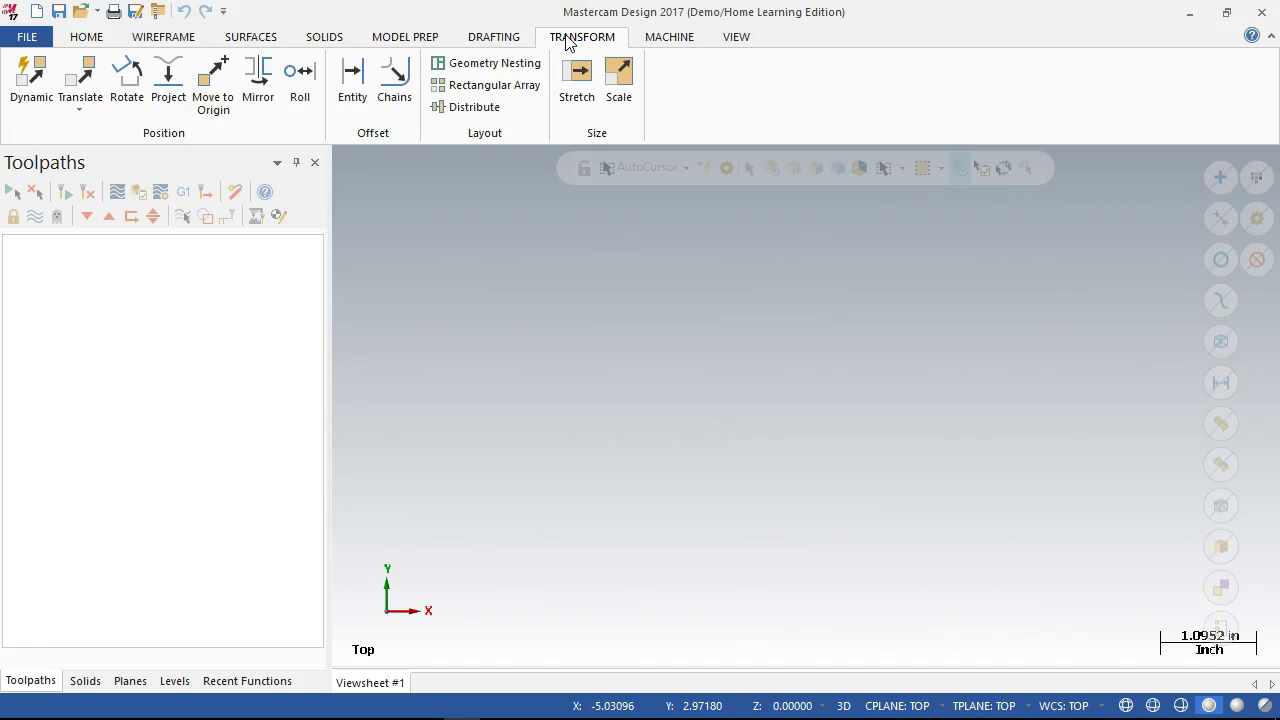
left_click(493, 37)
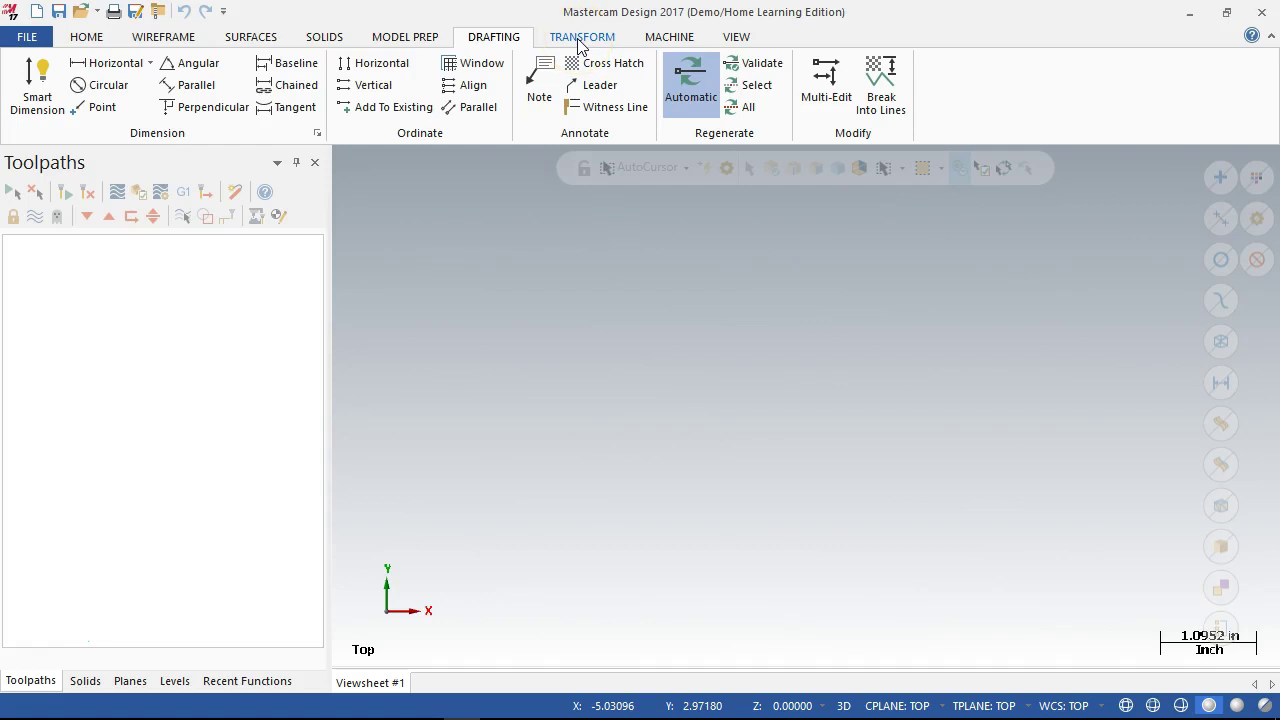
left_click(172, 680)
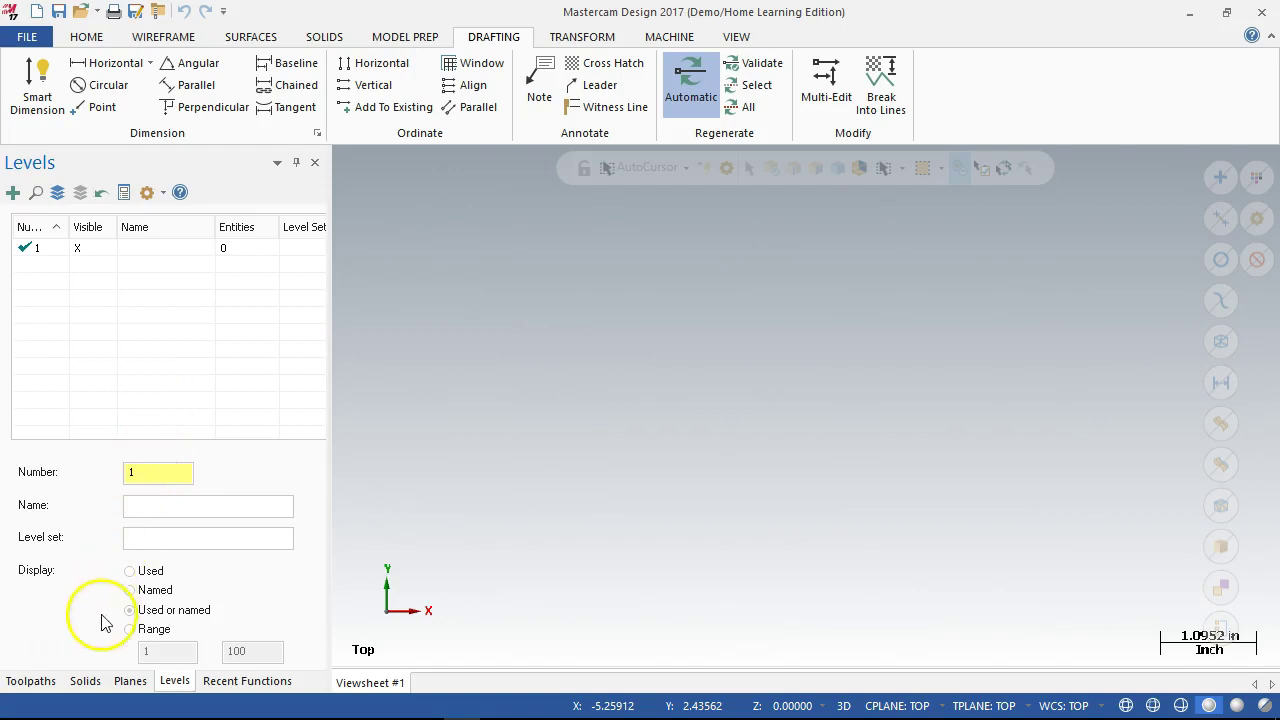
left_click(28, 682)
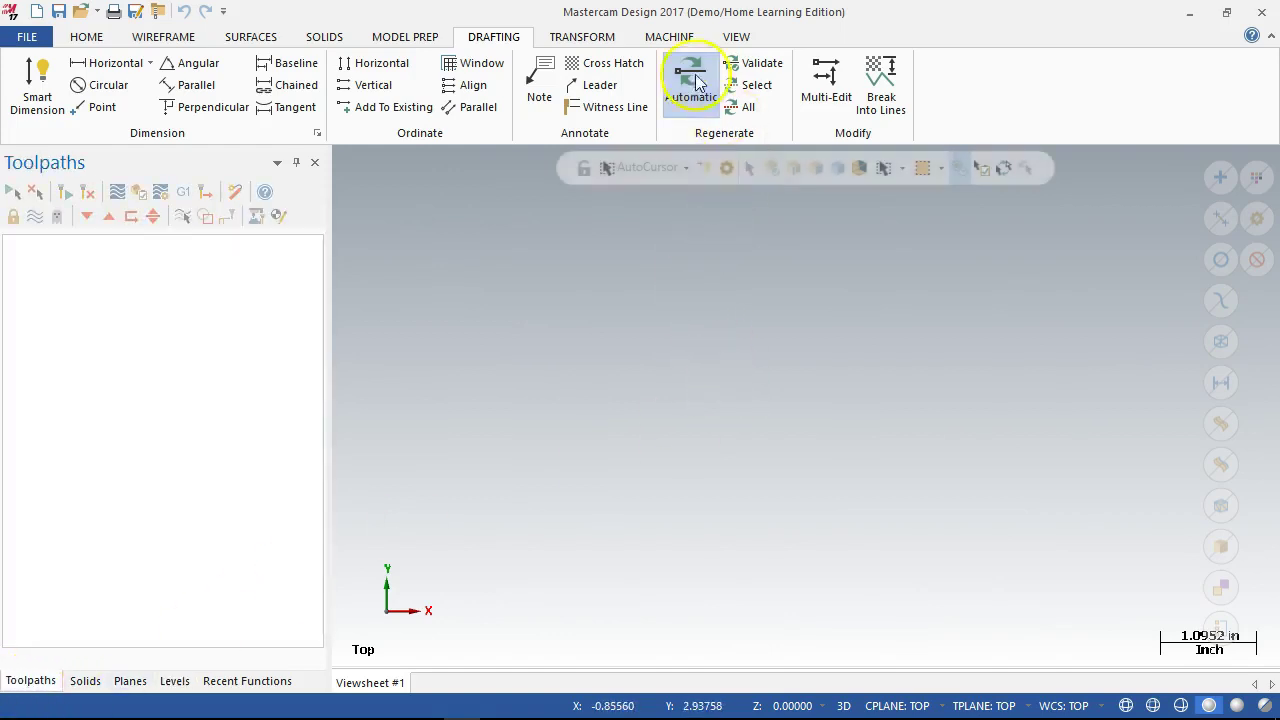
- Show the Transform tools and look over the Translate choices without moving anything
left_click(590, 38)
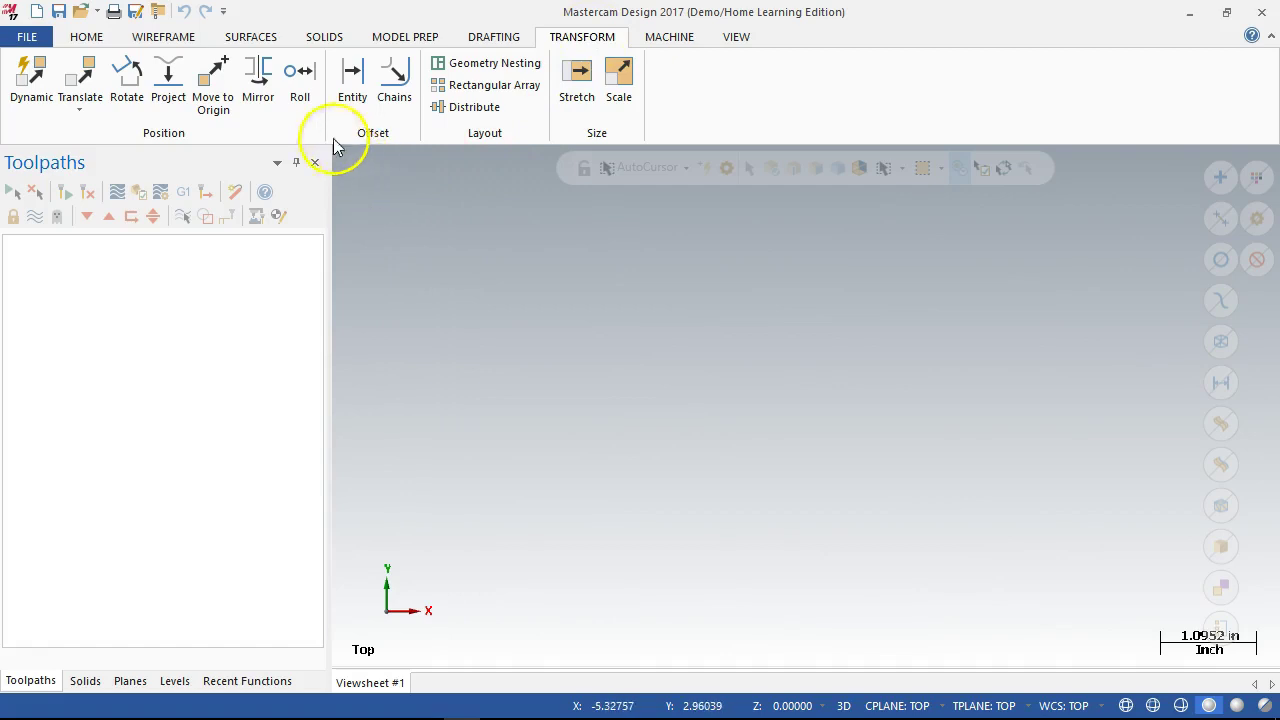
left_click(79, 114)
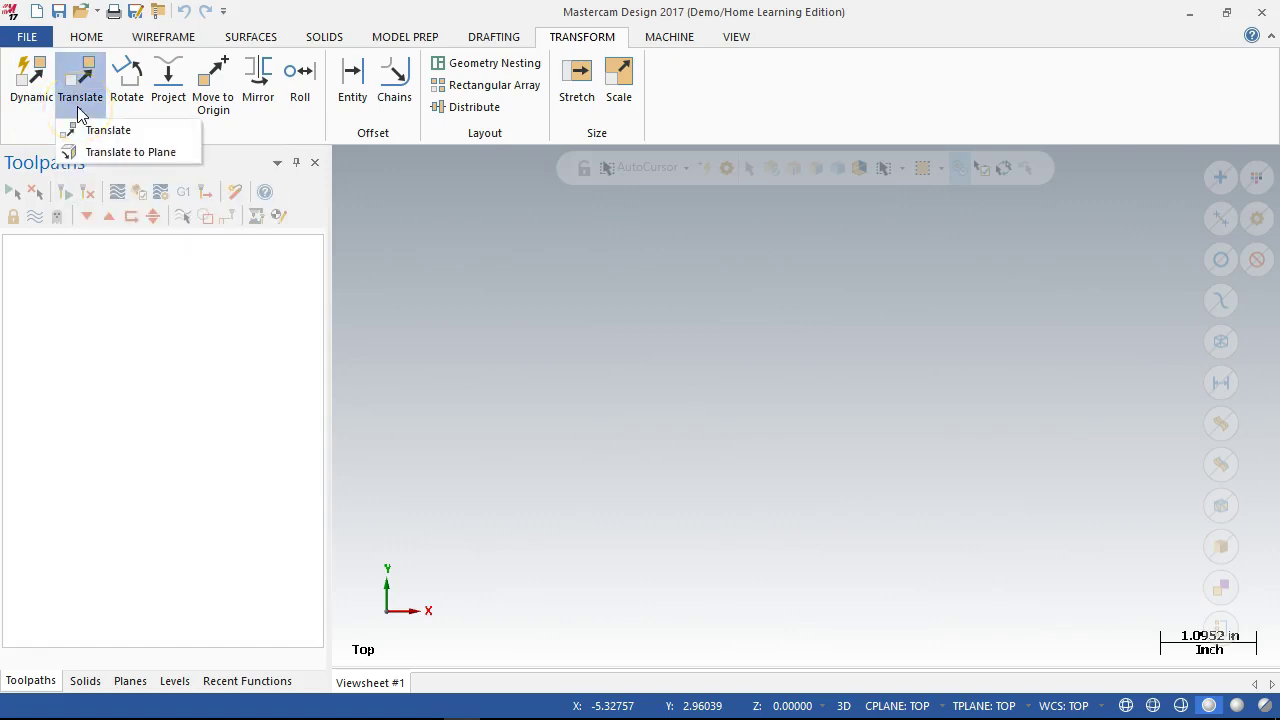
left_click(81, 121)
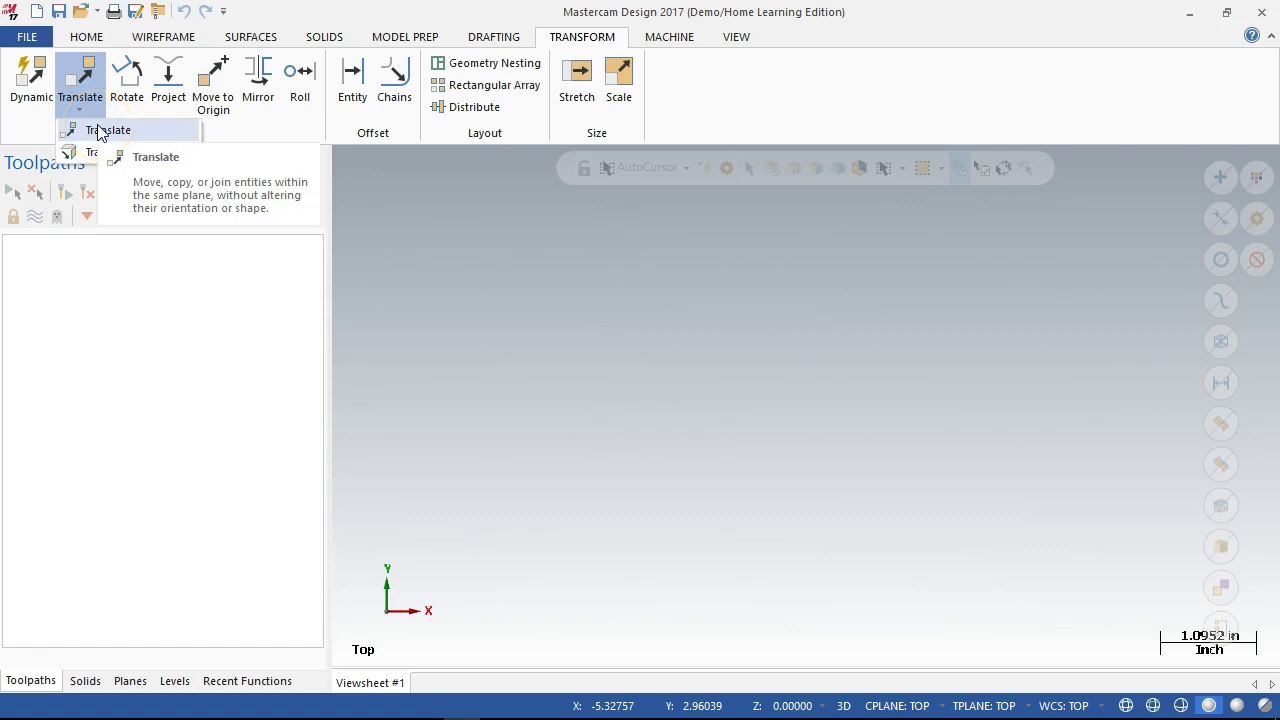
left_click(280, 141)
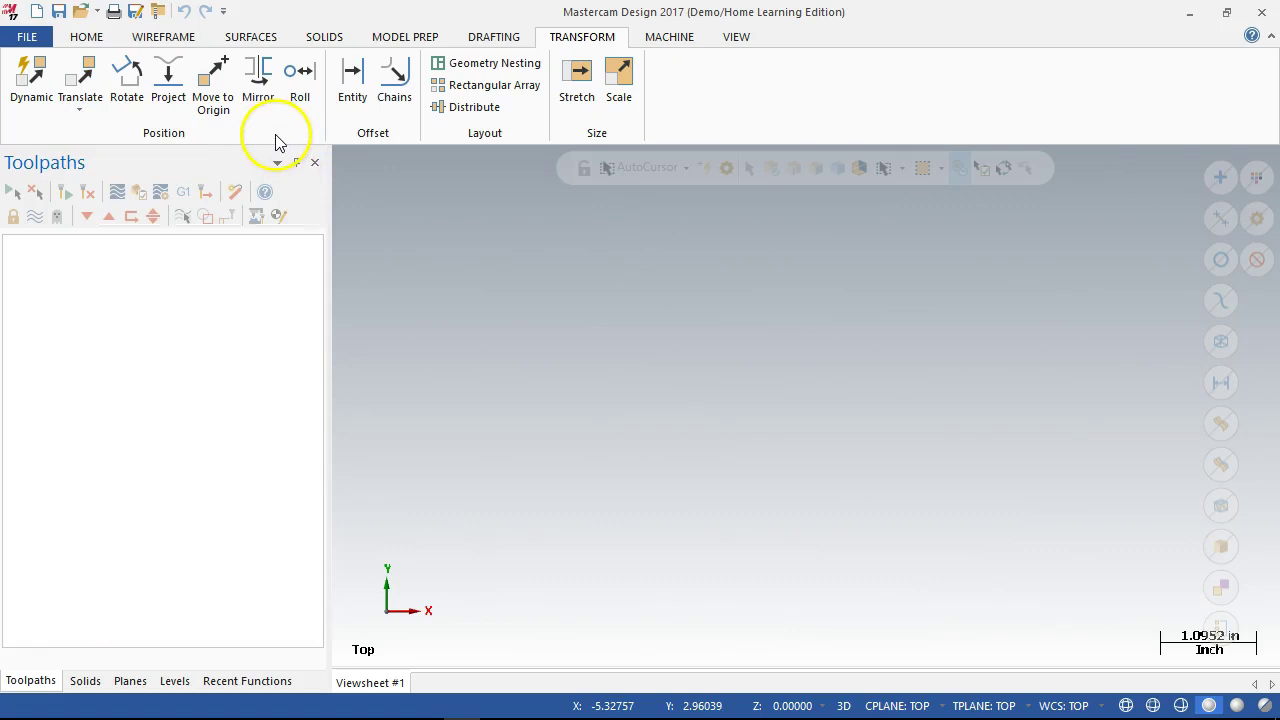
- Start Rotate with an empty selection and cancel it
left_click(128, 96)
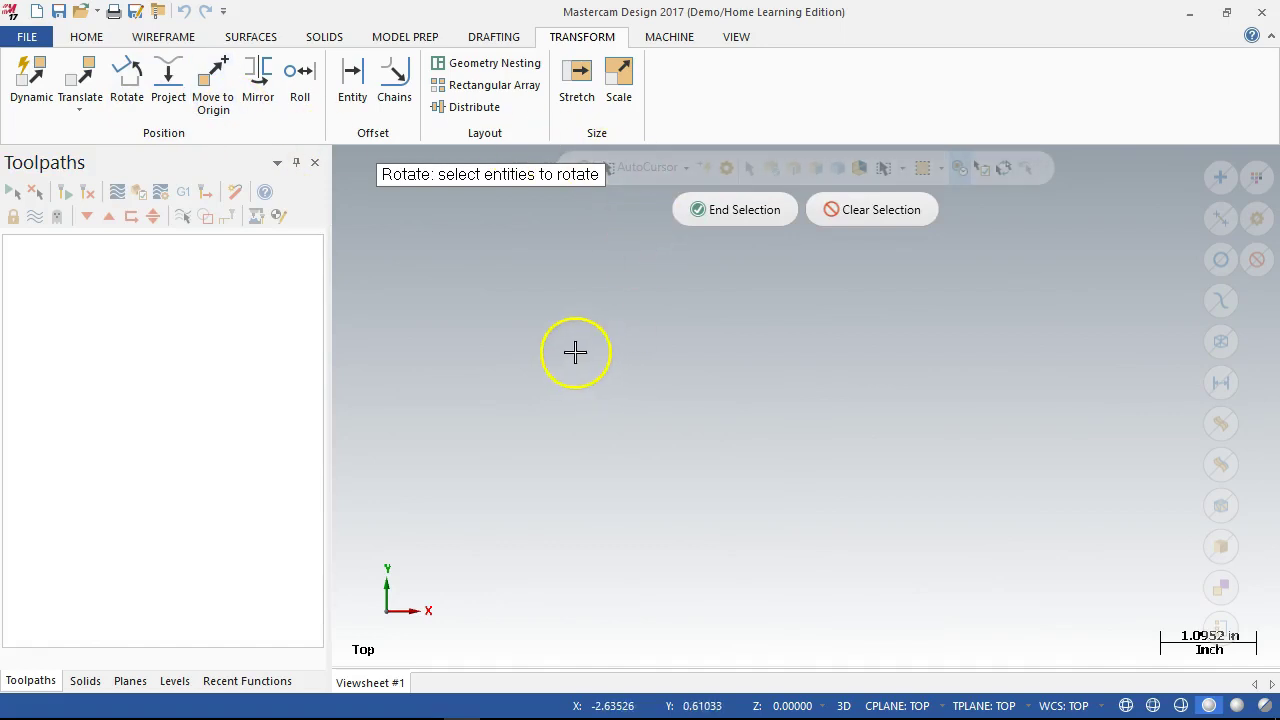
left_click(757, 210)
key("Escape")
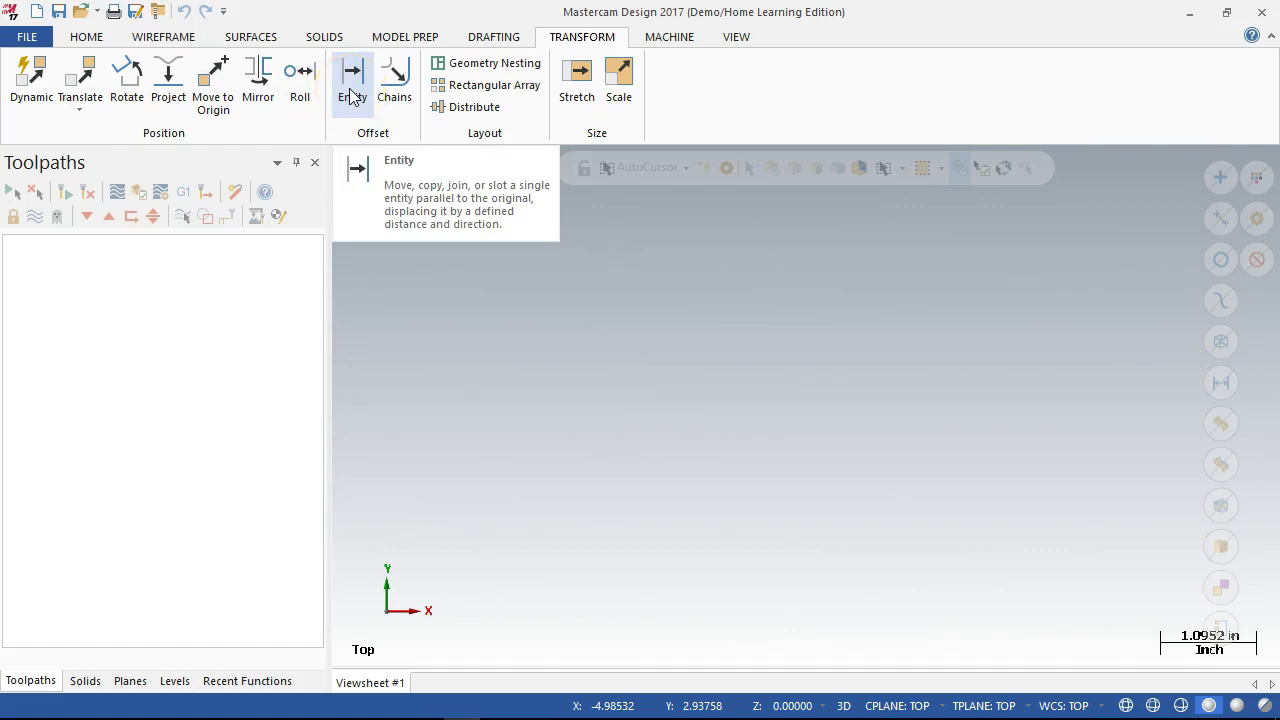
- Look over the Offset Entity and Chains buttons, then show the Machine setup and simulation tools
left_click(396, 95)
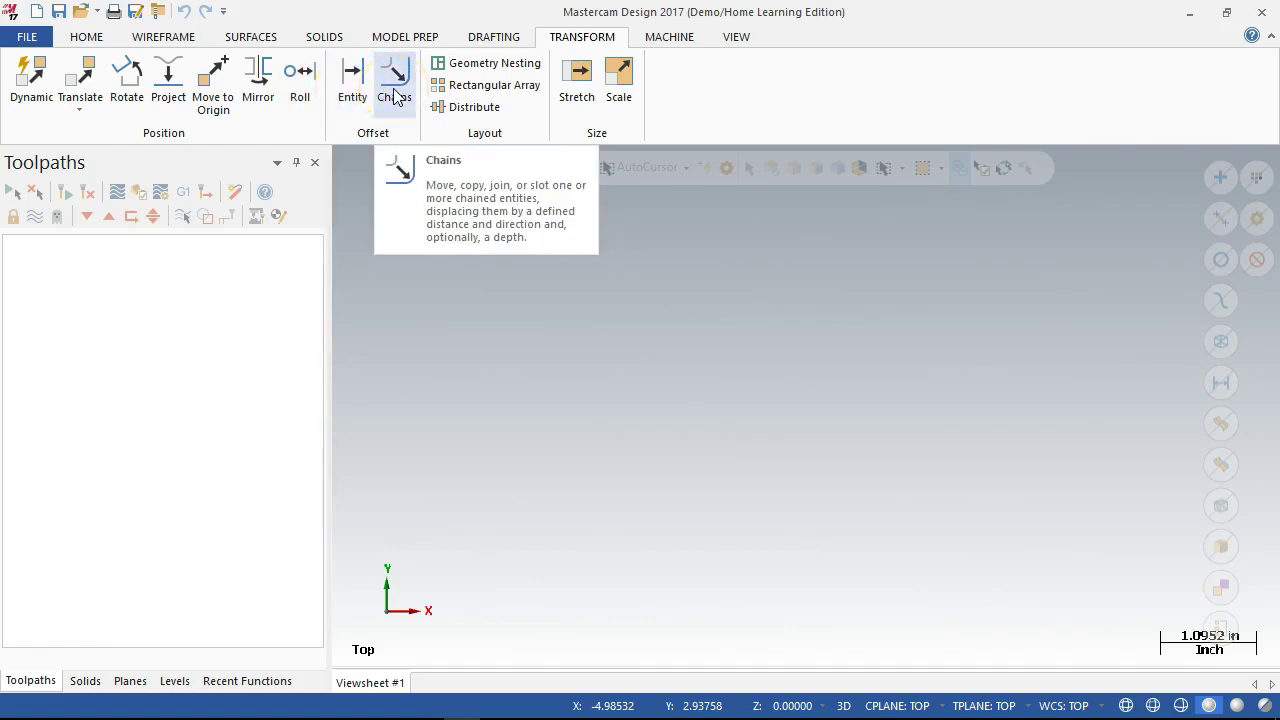
left_click(490, 64)
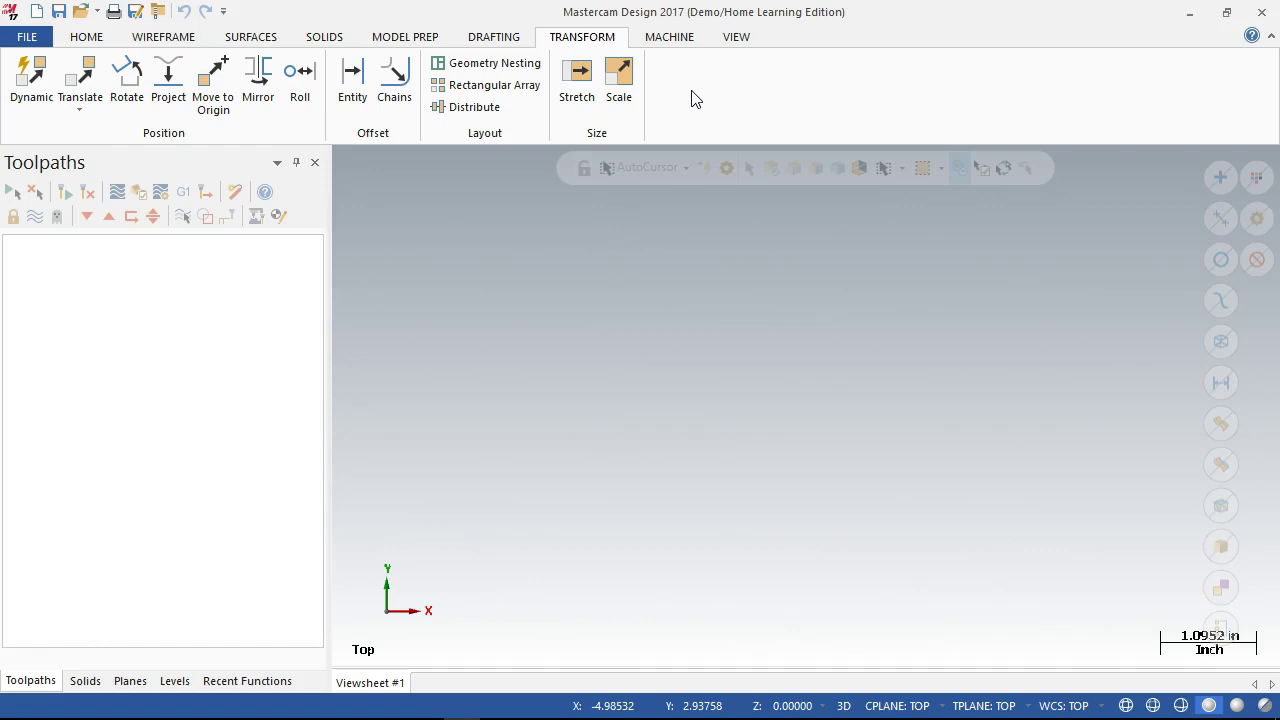
left_click(690, 77)
left_click(677, 50)
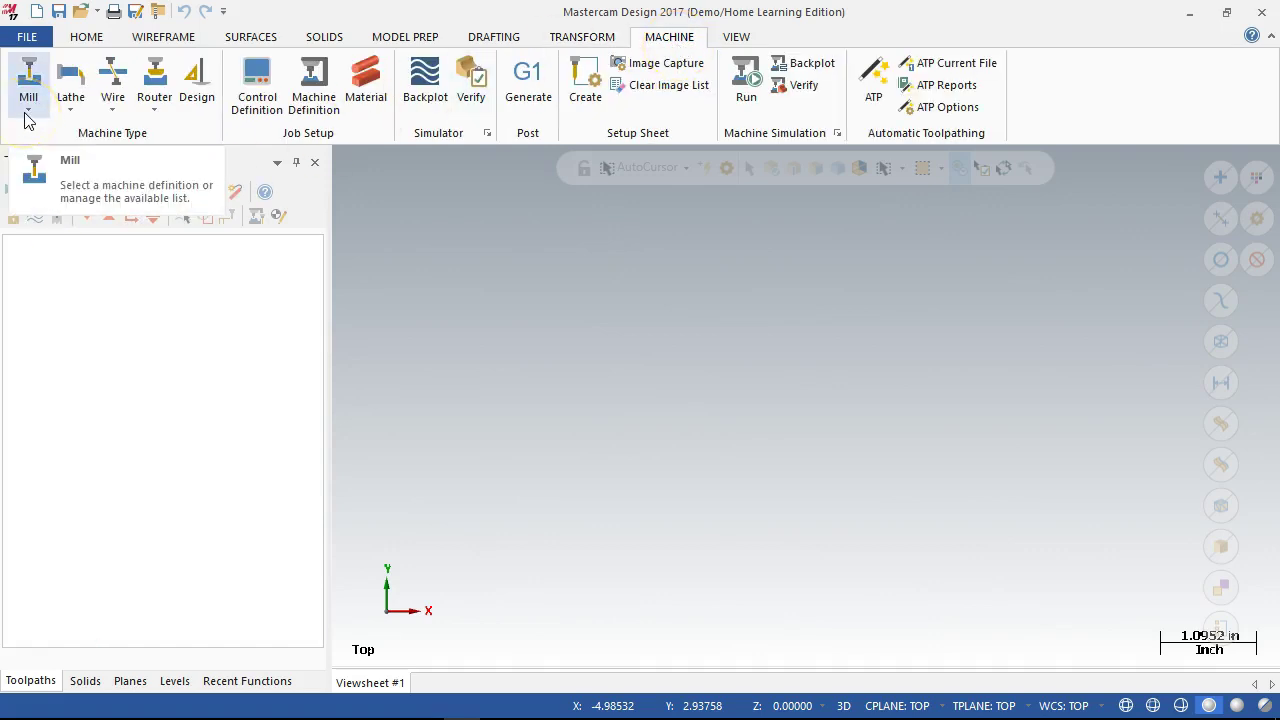
left_click(27, 118)
left_click(45, 158)
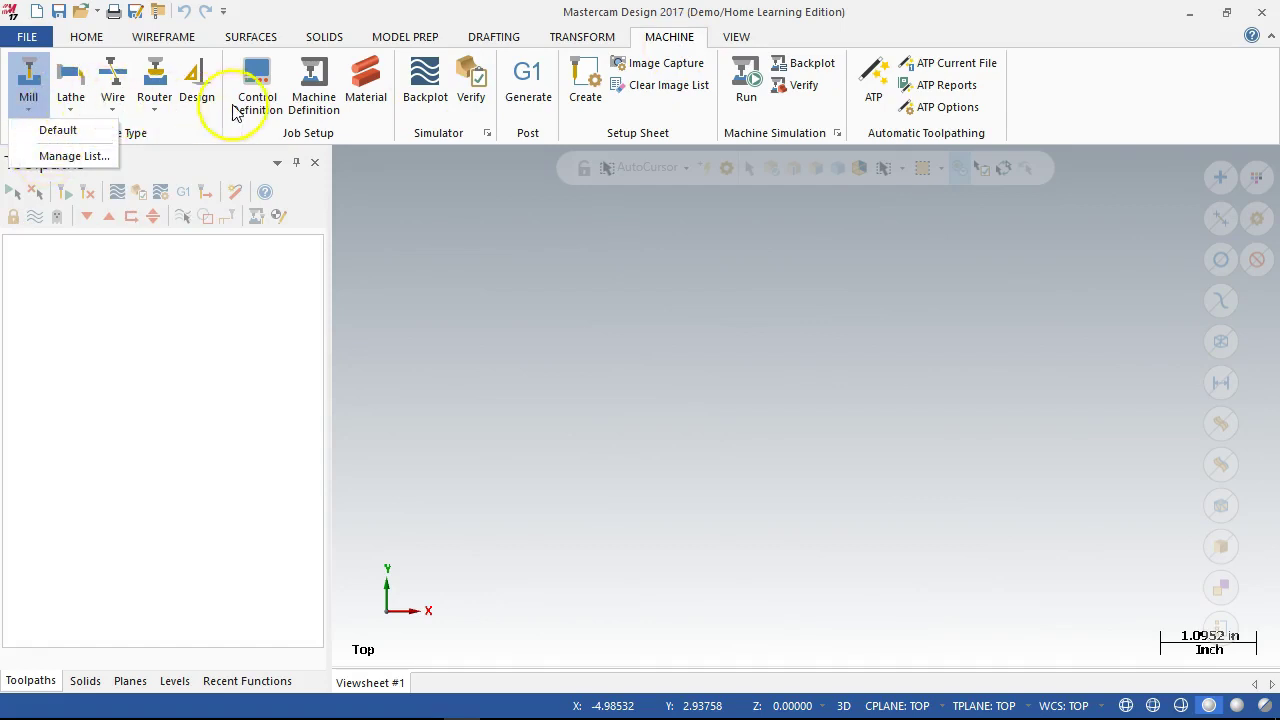
left_click(1097, 83)
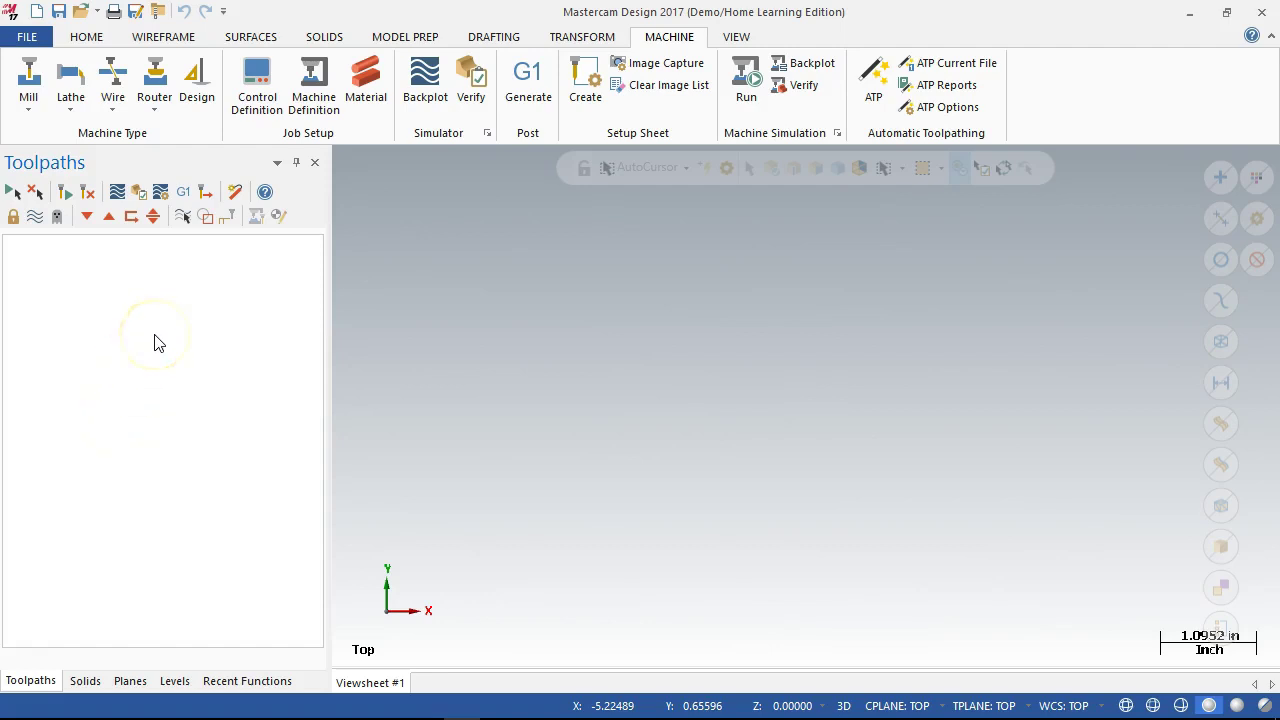
left_click(429, 291)
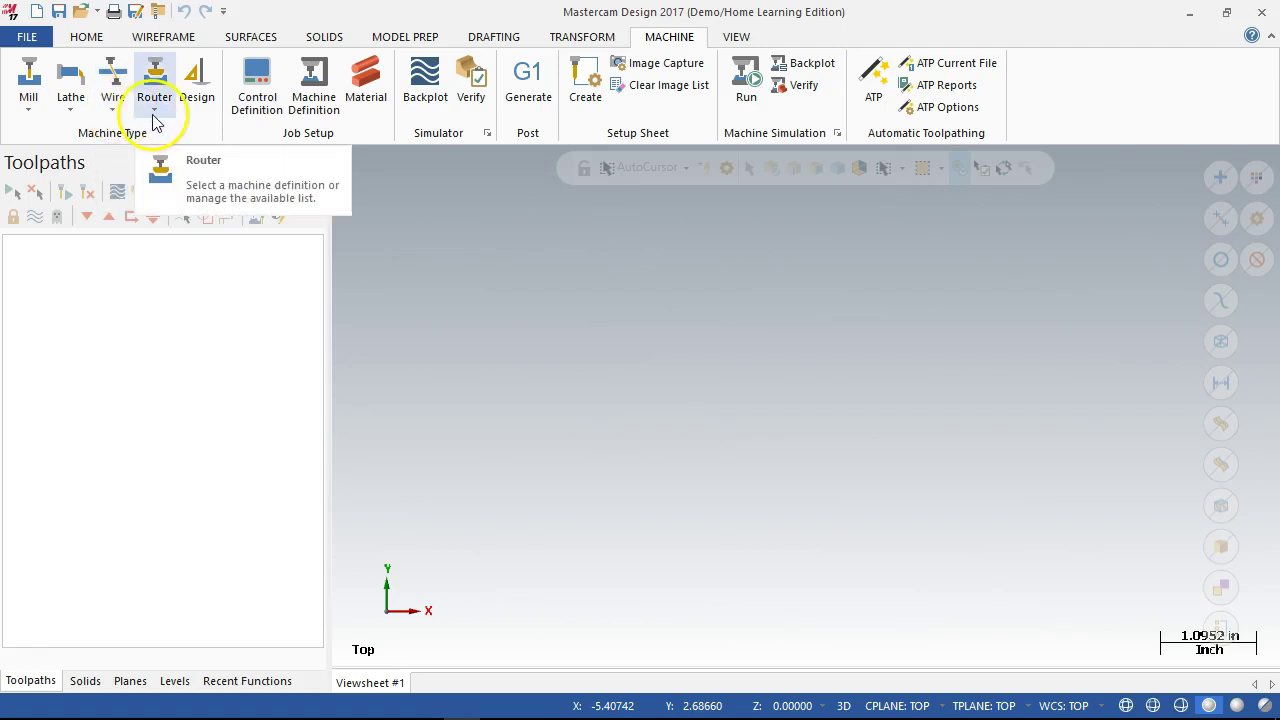
left_click(214, 117)
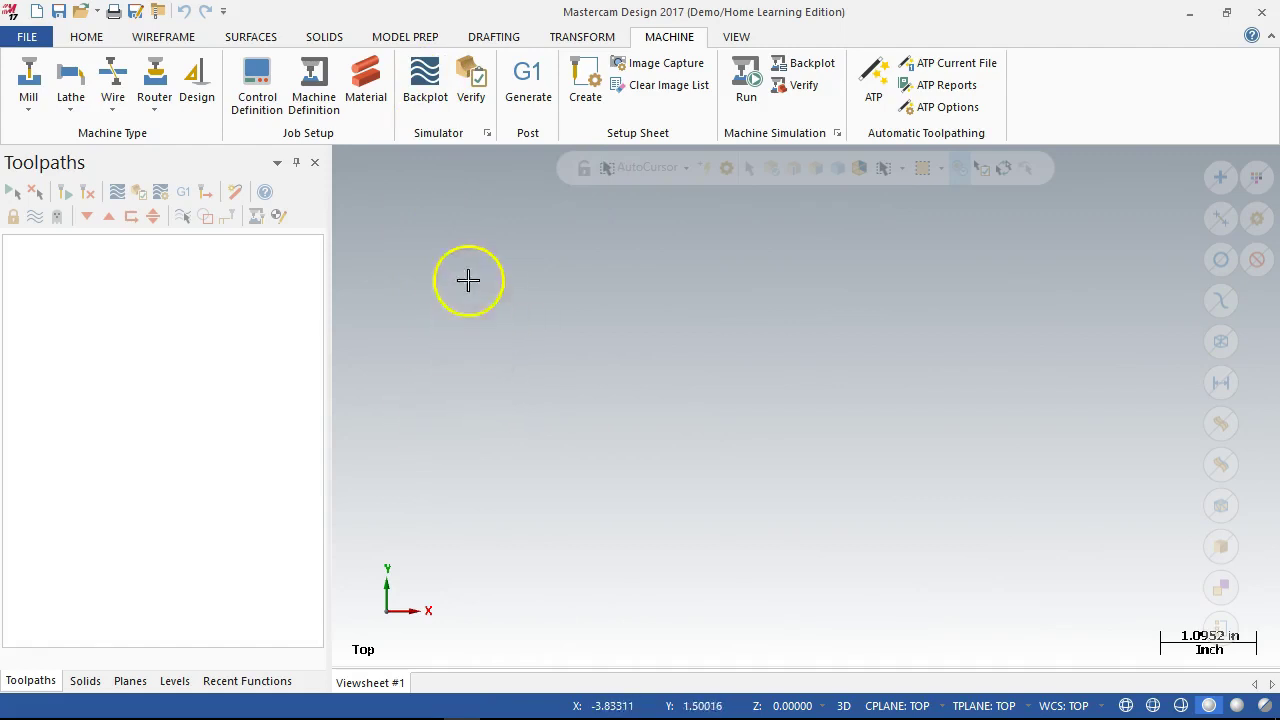
- Look over the Verify, Generate and Setup Sheet buttons, then show the View tools
left_click(471, 90)
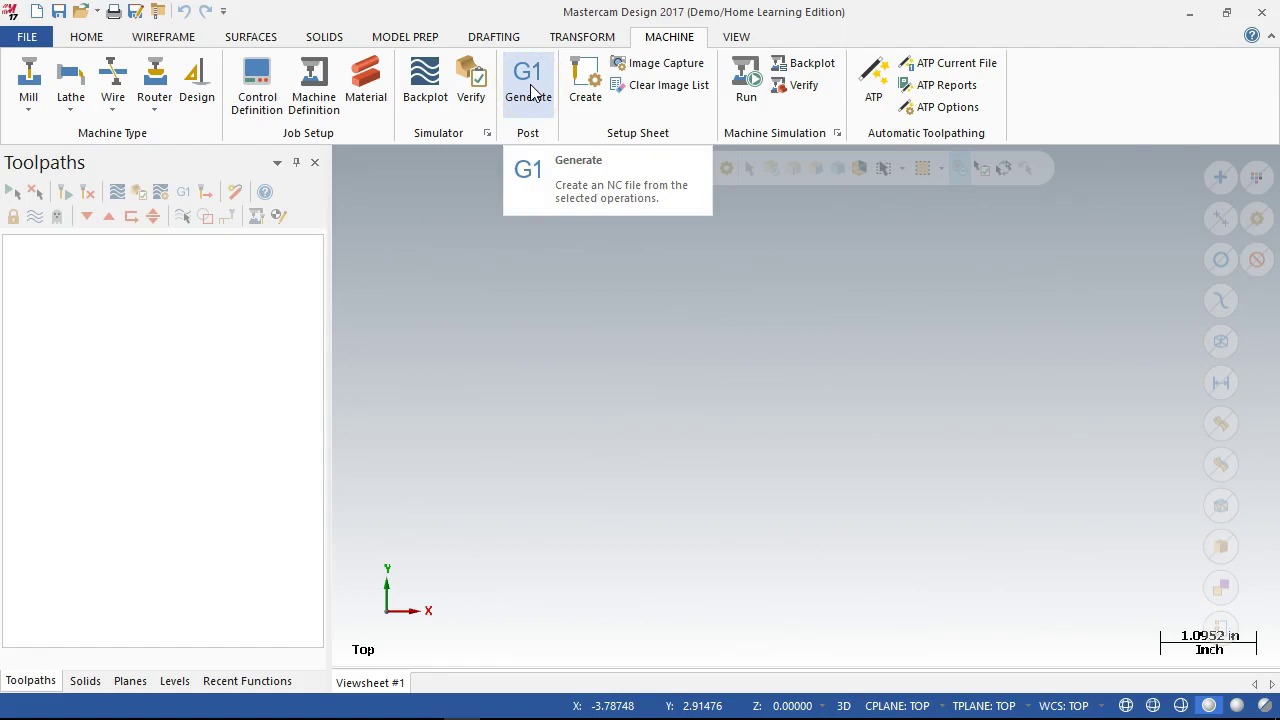
left_click(467, 72)
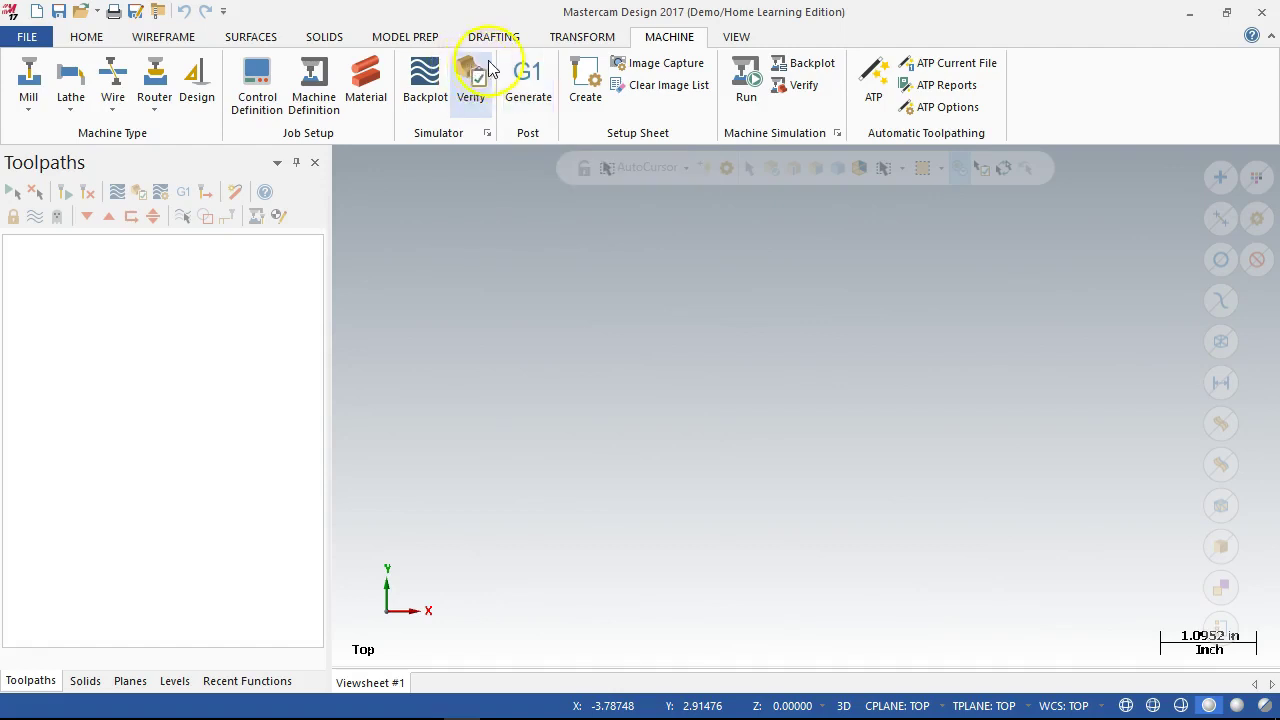
left_click(520, 82)
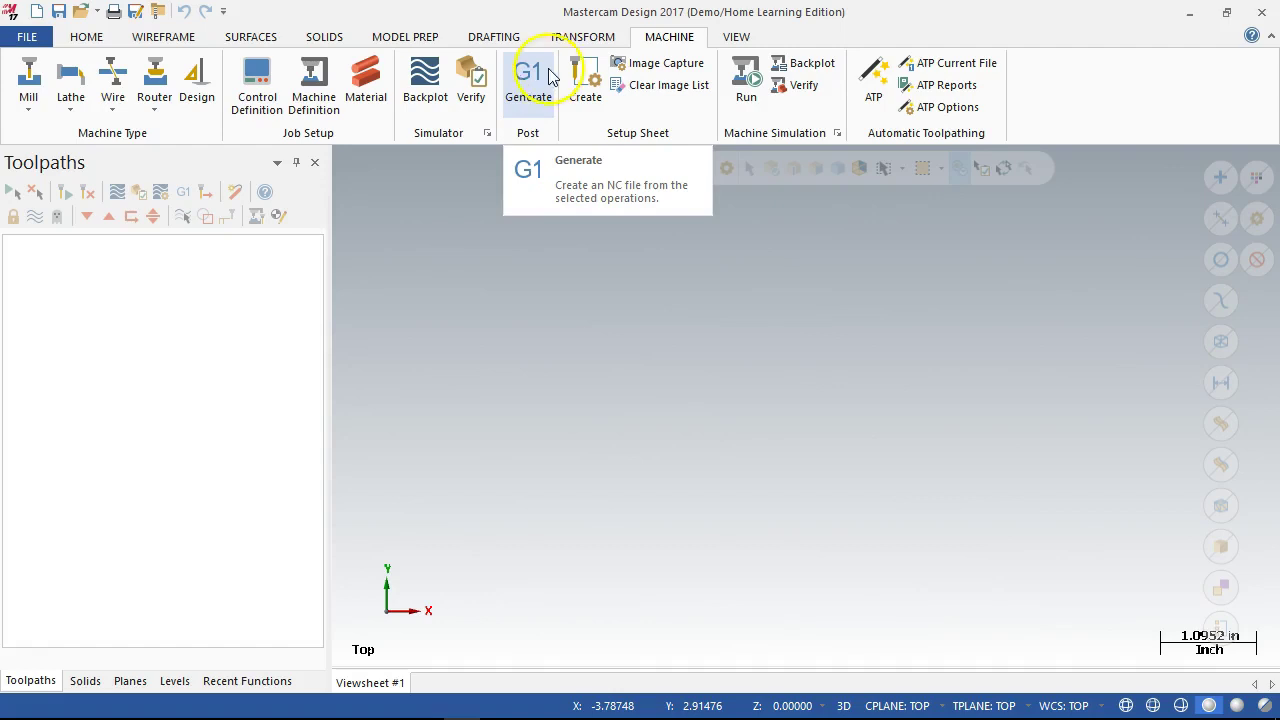
left_click(586, 86)
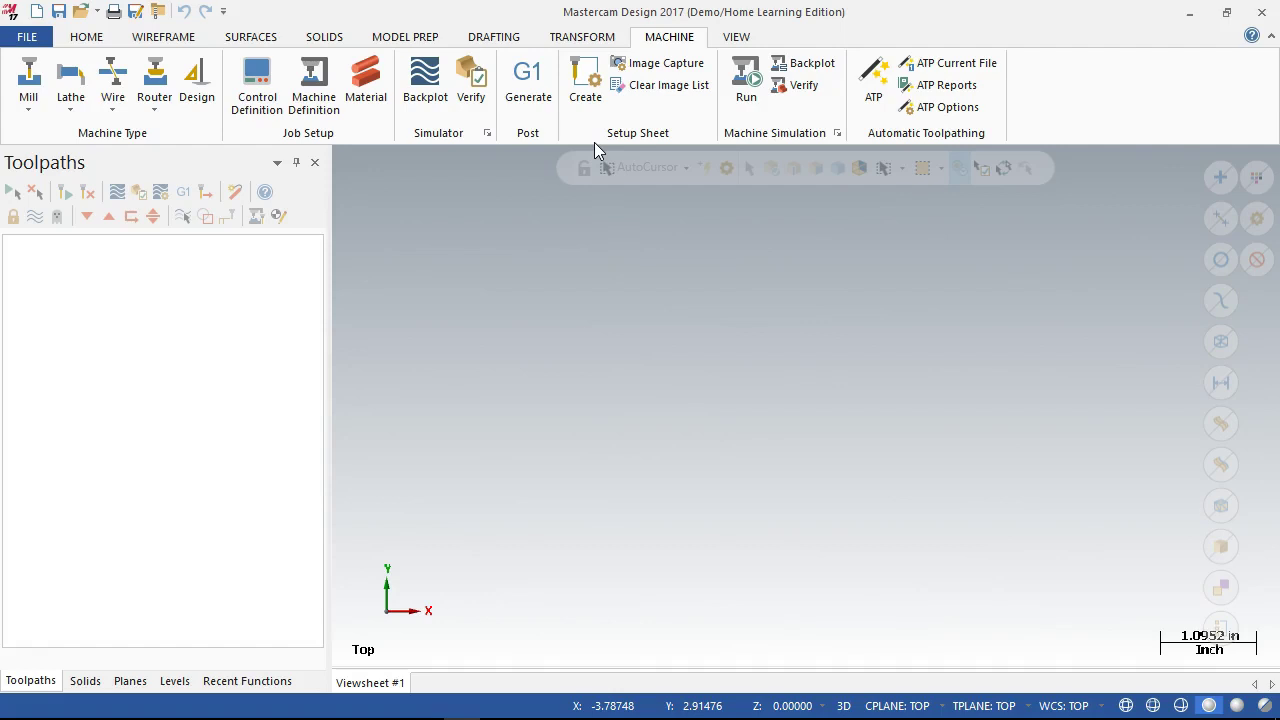
left_click(601, 100)
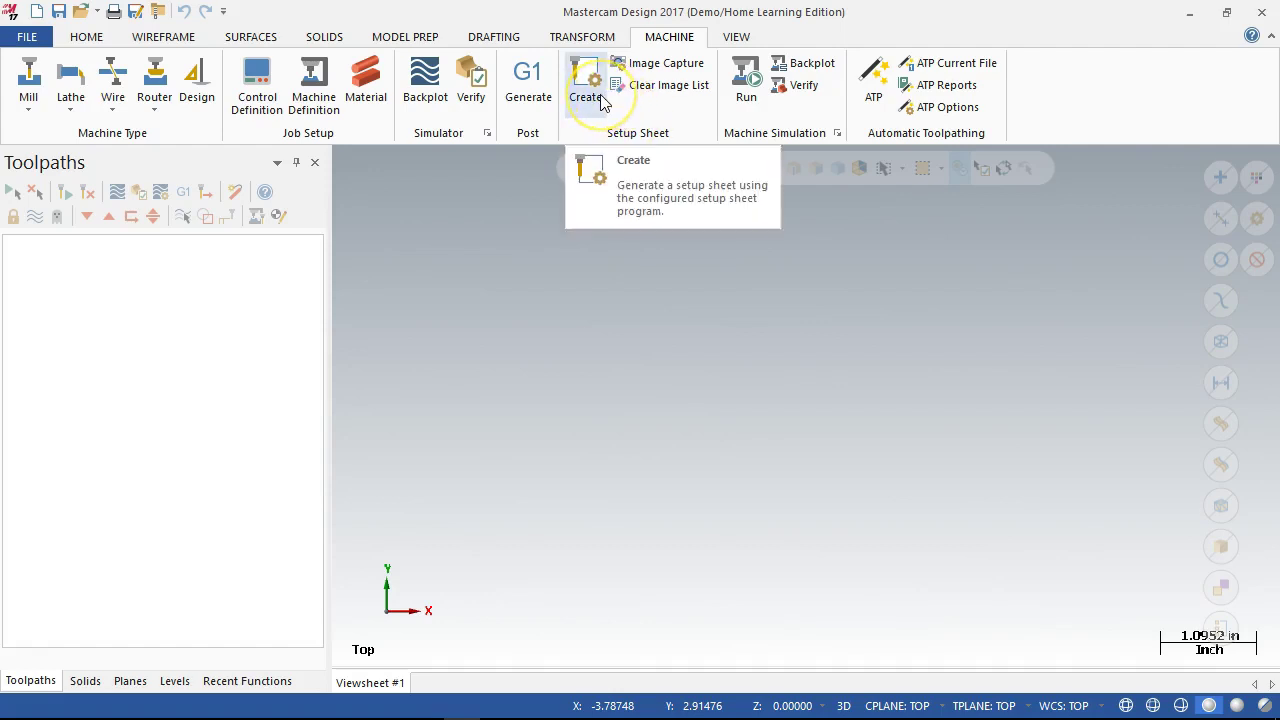
left_click(650, 82)
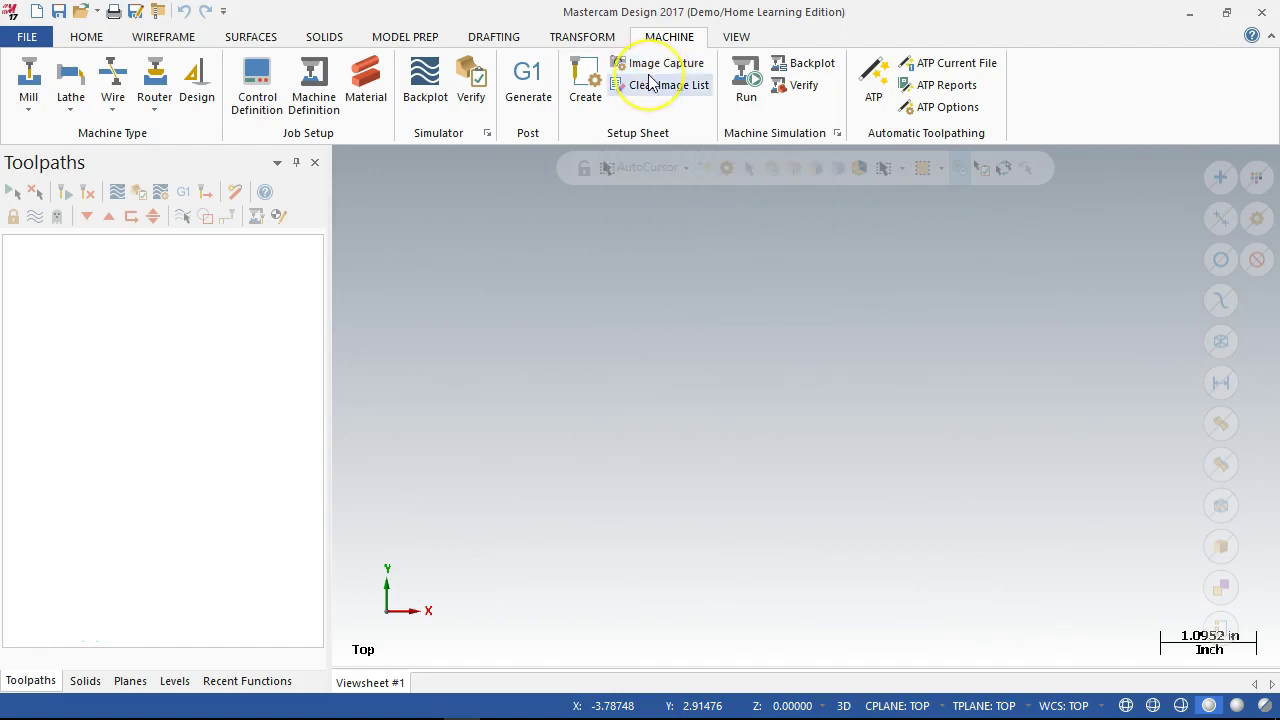
left_click(683, 90)
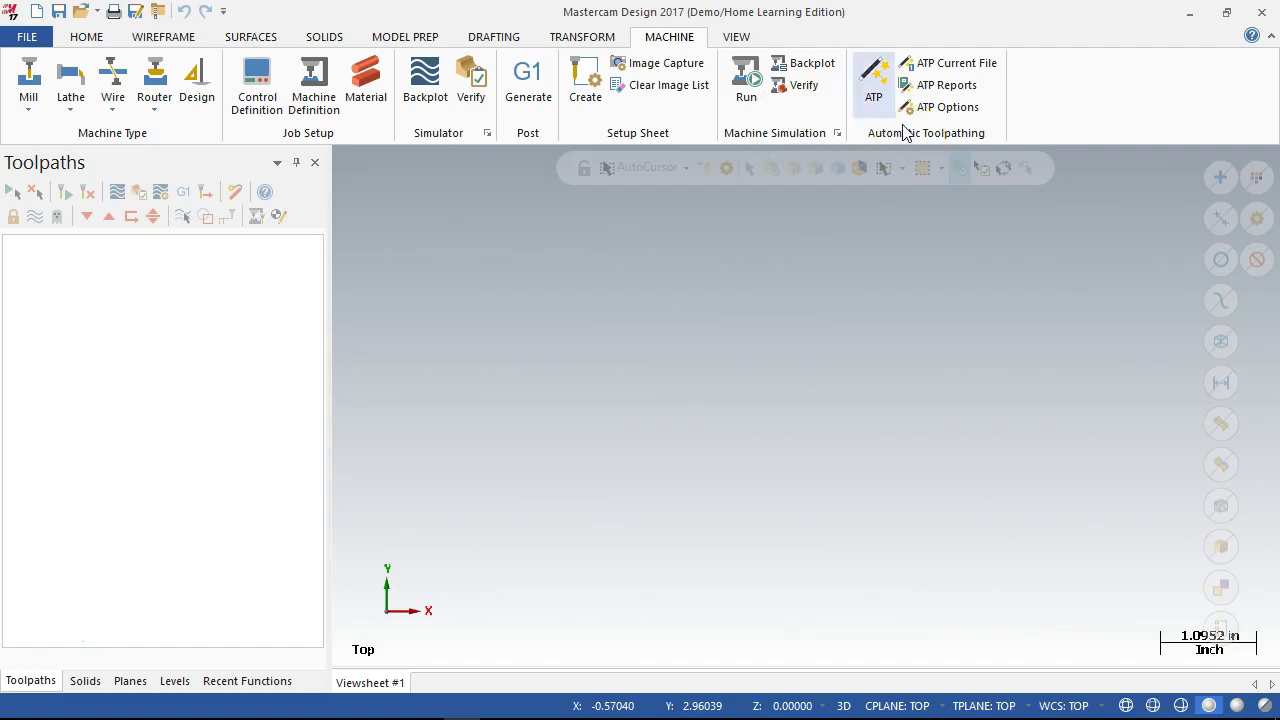
left_click(735, 45)
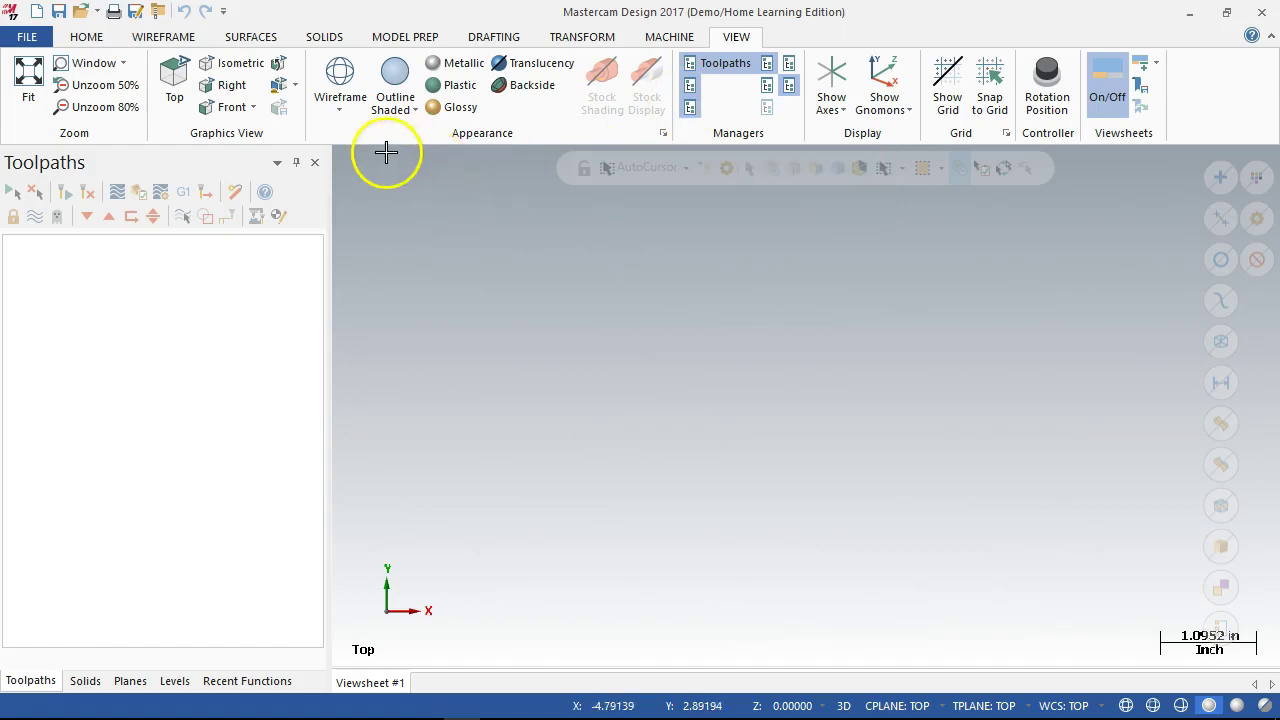
left_click(28, 82)
left_click(397, 200)
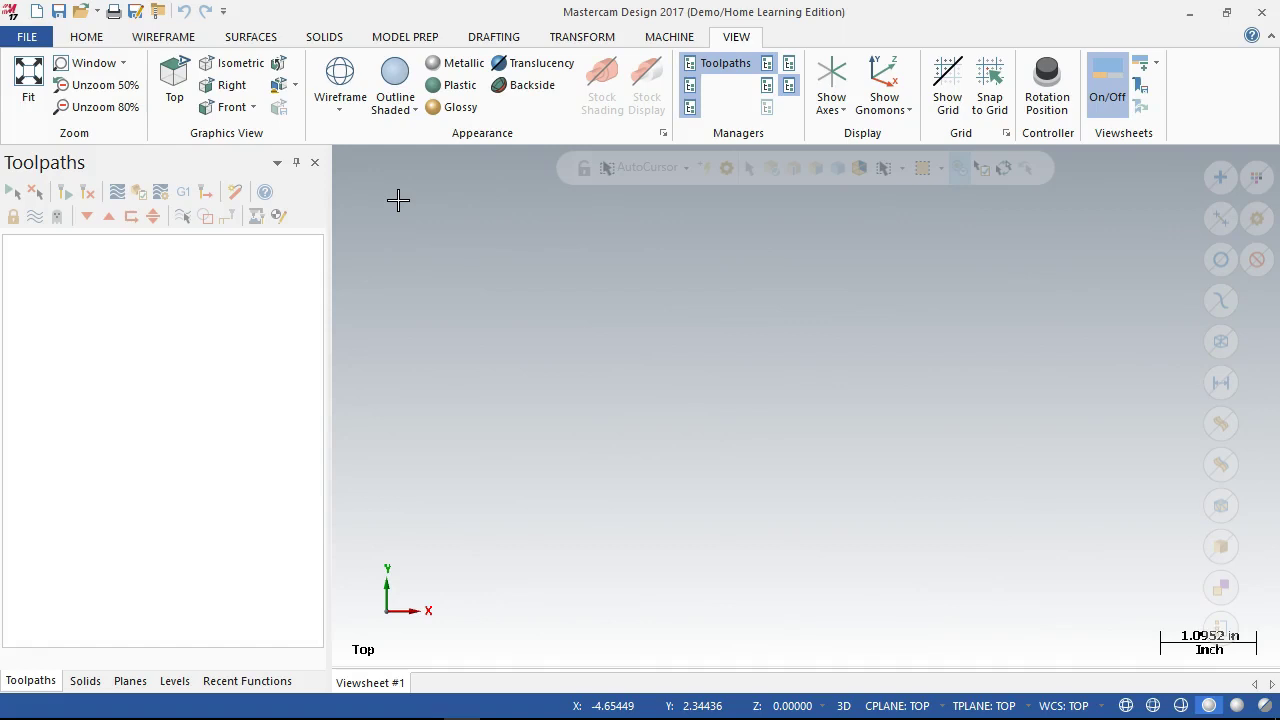
left_click(367, 157)
left_click(509, 258)
left_click(471, 266)
left_click(372, 163)
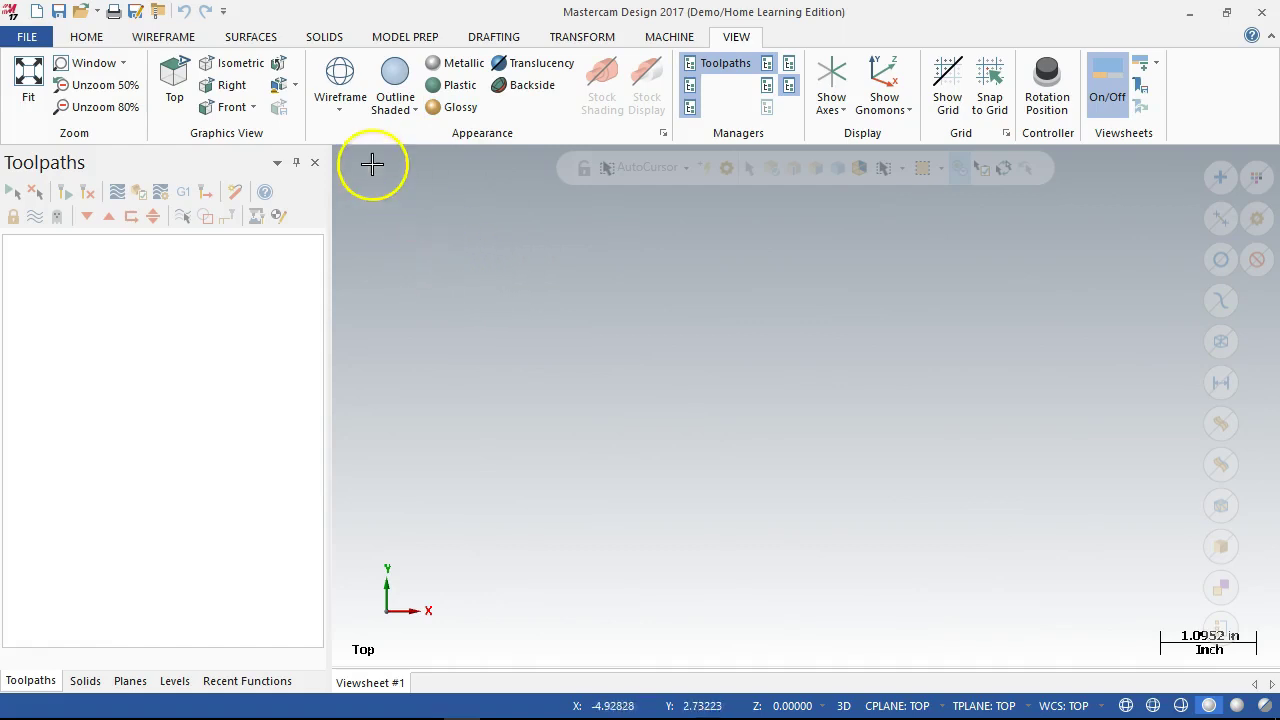
left_click(342, 112)
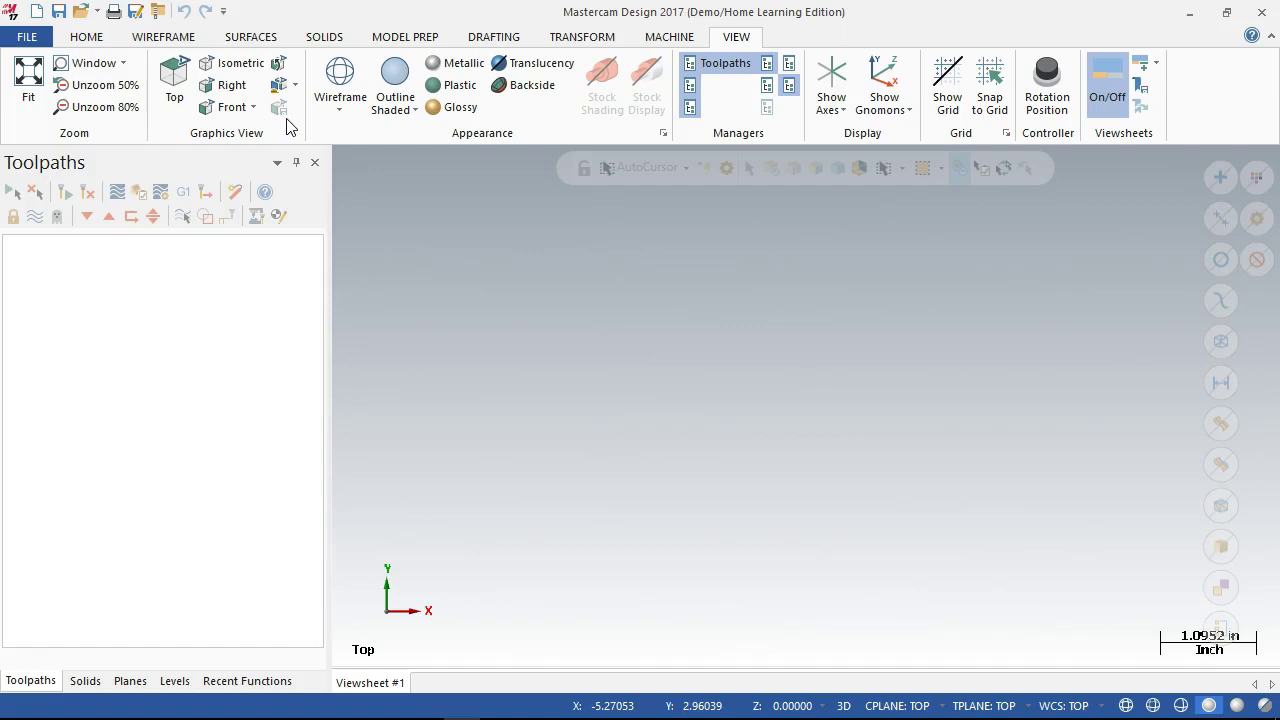
left_click(348, 112)
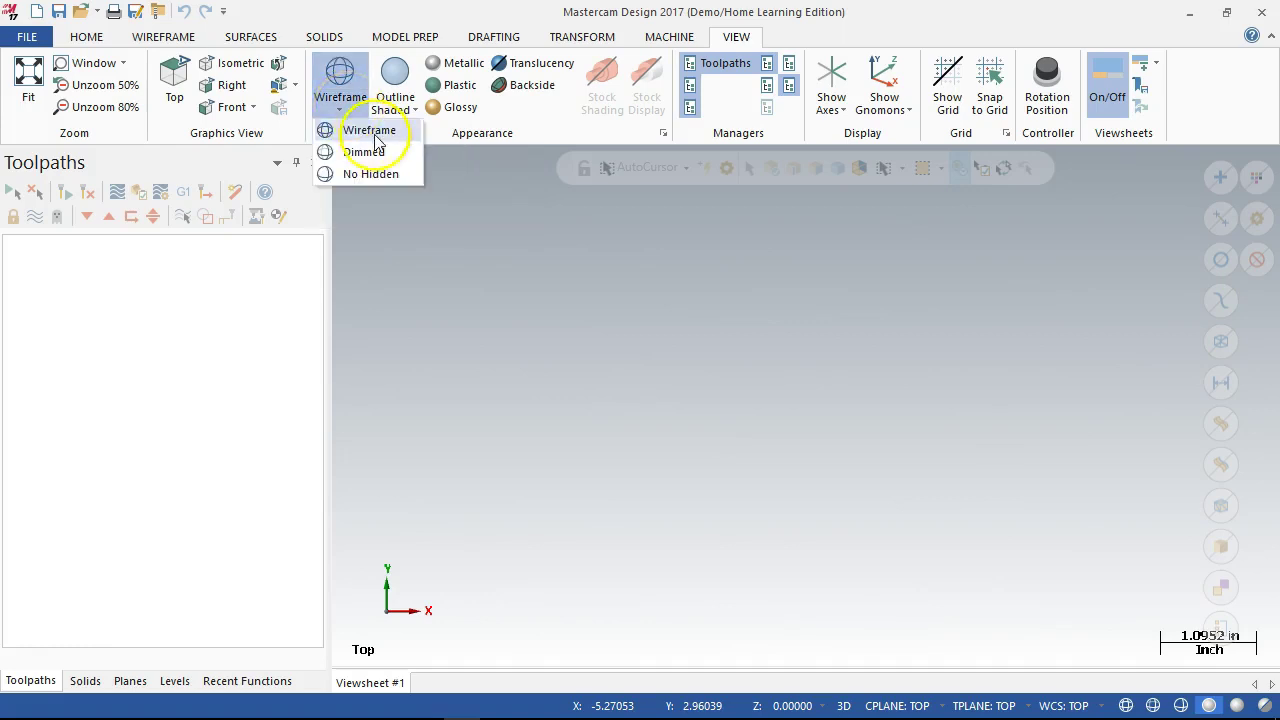
left_click(425, 40)
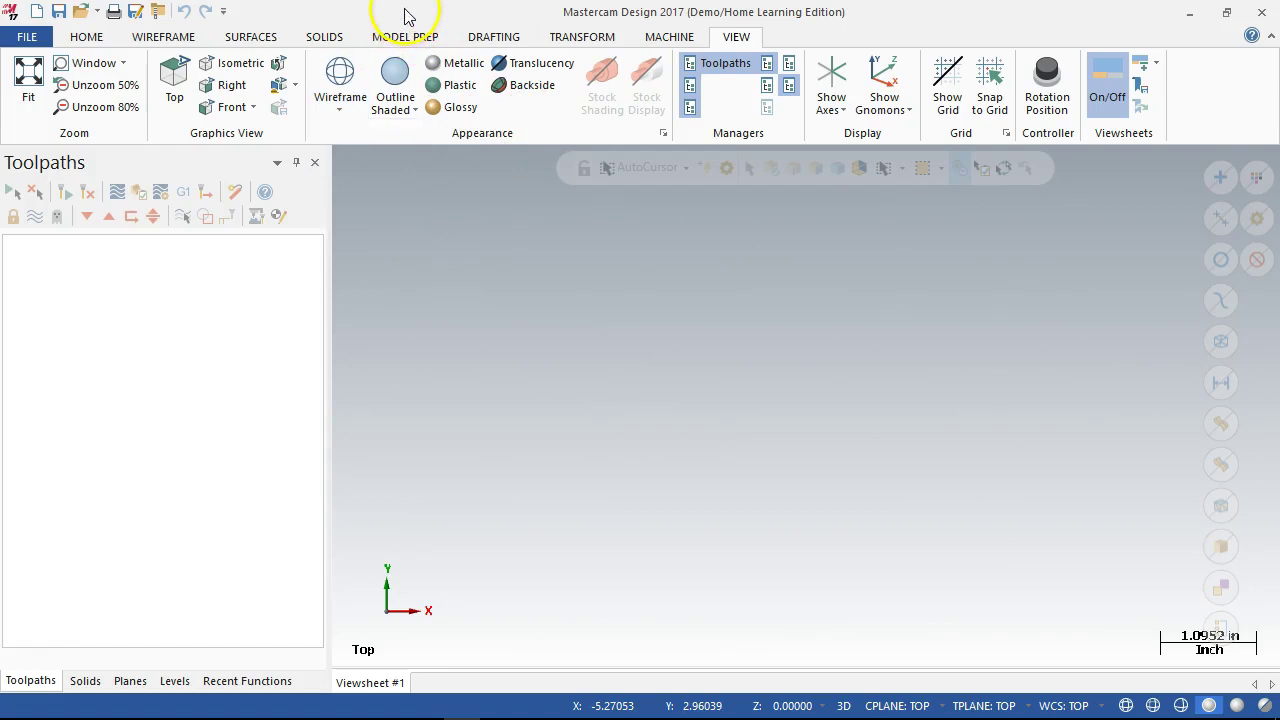
left_click(416, 110)
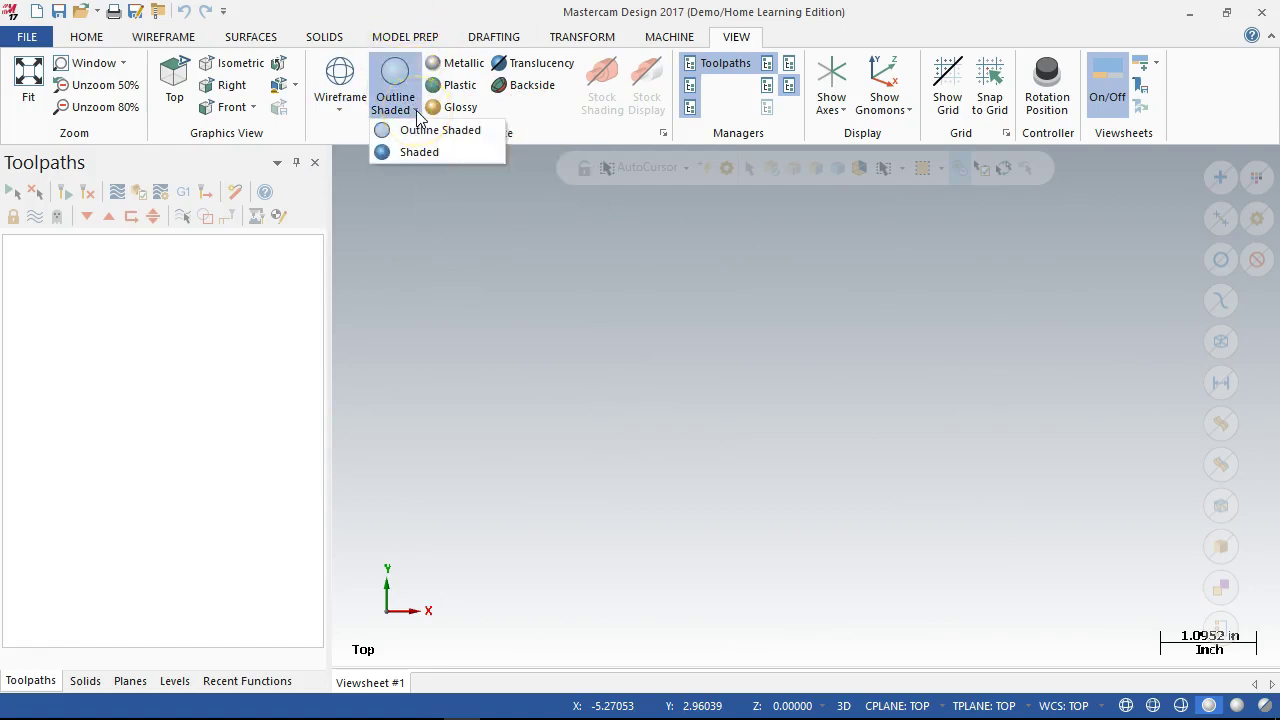
left_click(458, 17)
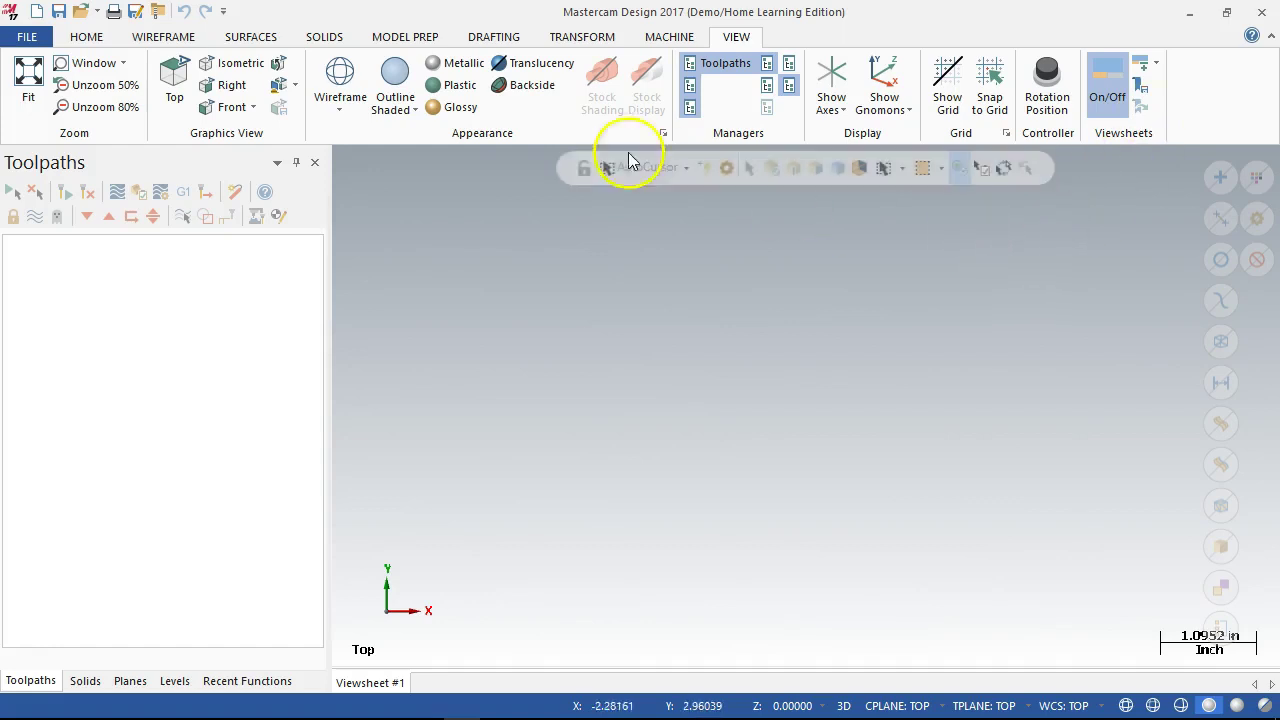
- Open System Configuration on its Analyze page and move the dialog toward the screen centre
left_click(10, 40)
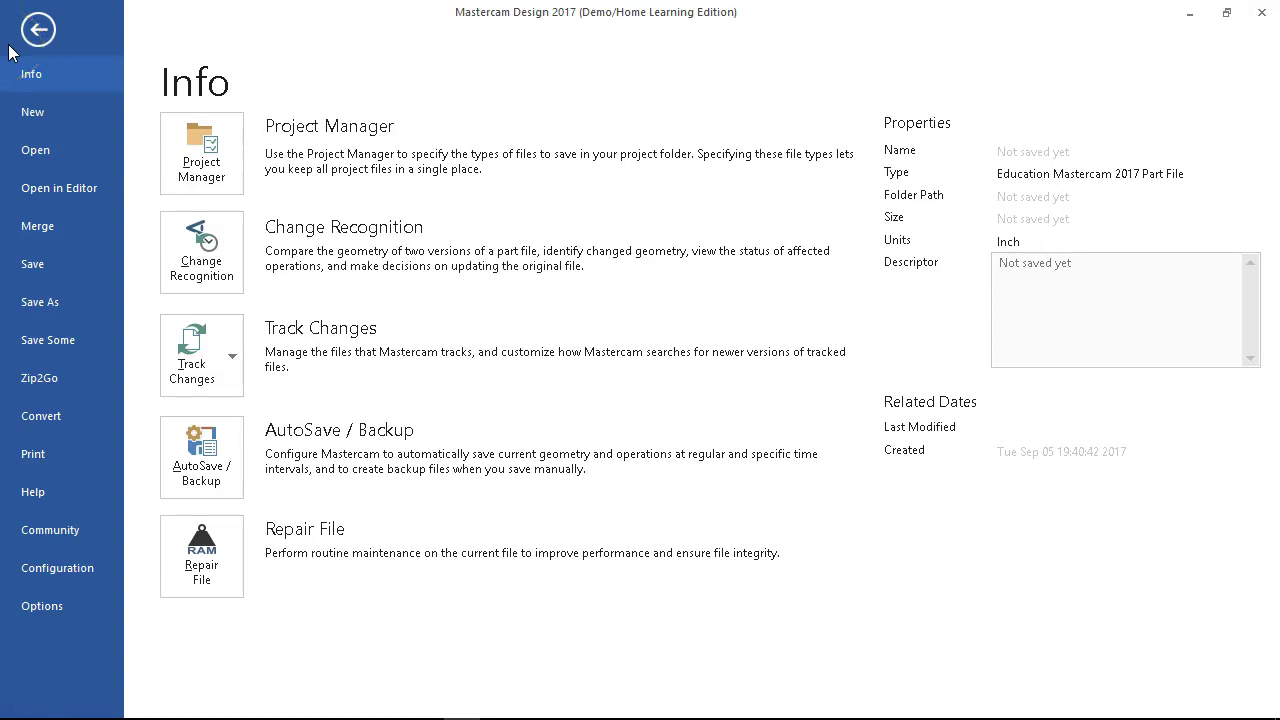
left_click(68, 567)
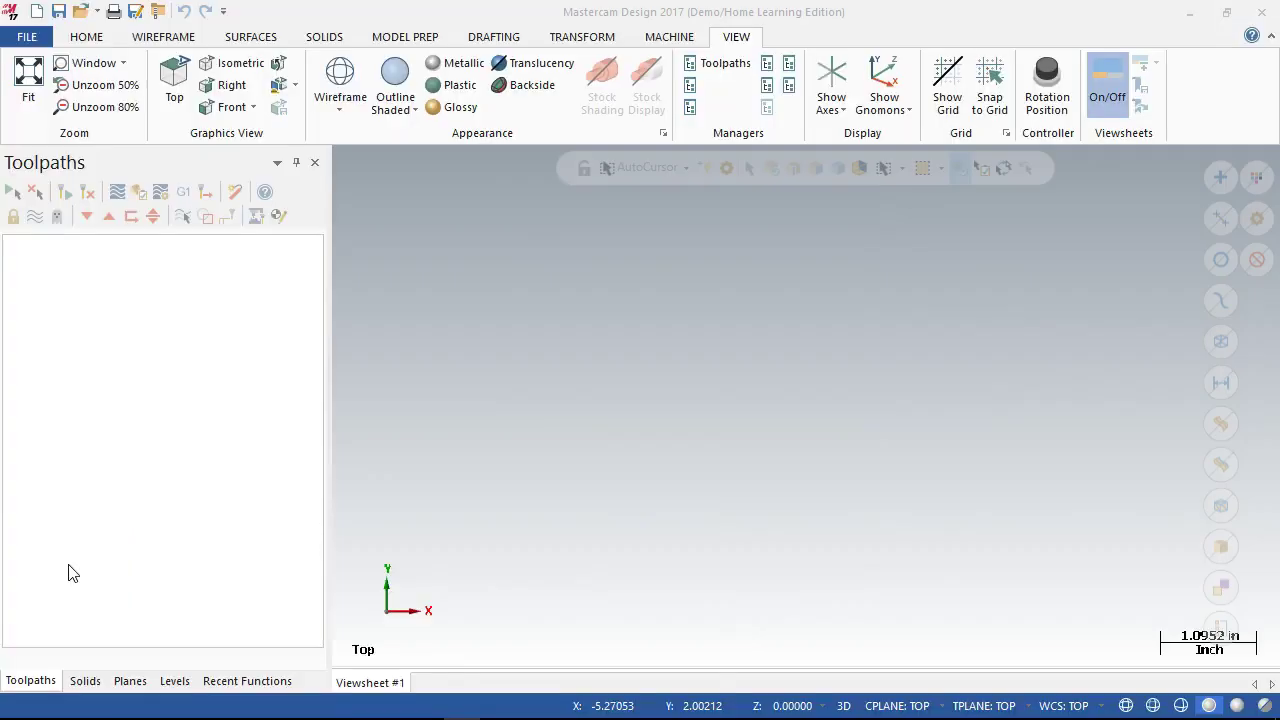
left_click_drag(443, 206, 657, 72)
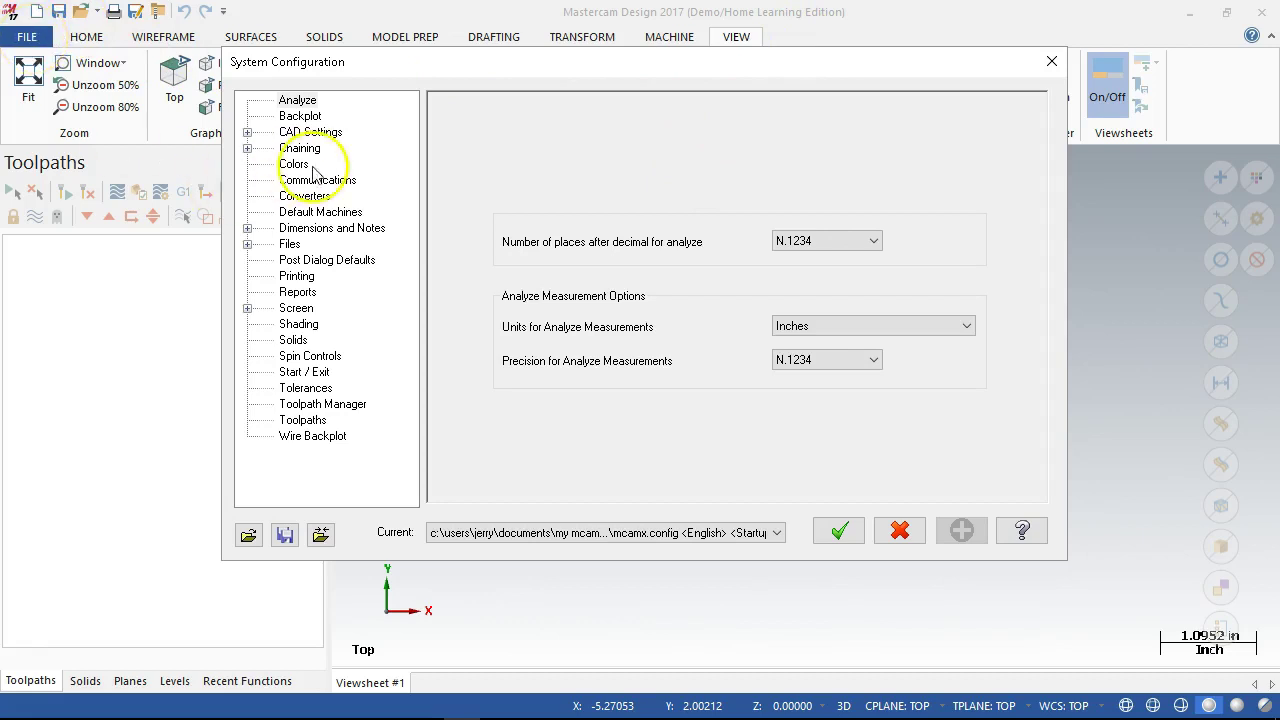
- Check the Current configuration file list, leave it unchanged, and cancel System Configuration
left_click_drag(447, 80, 423, 112)
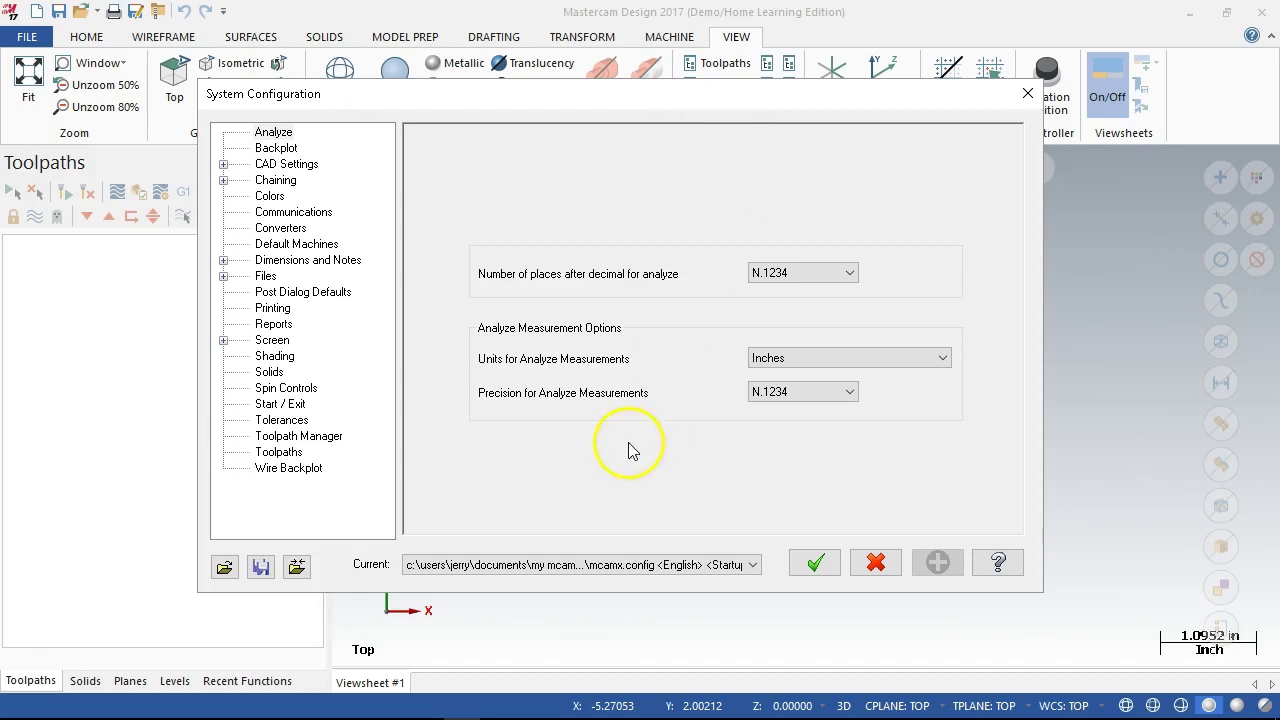
left_click(753, 566)
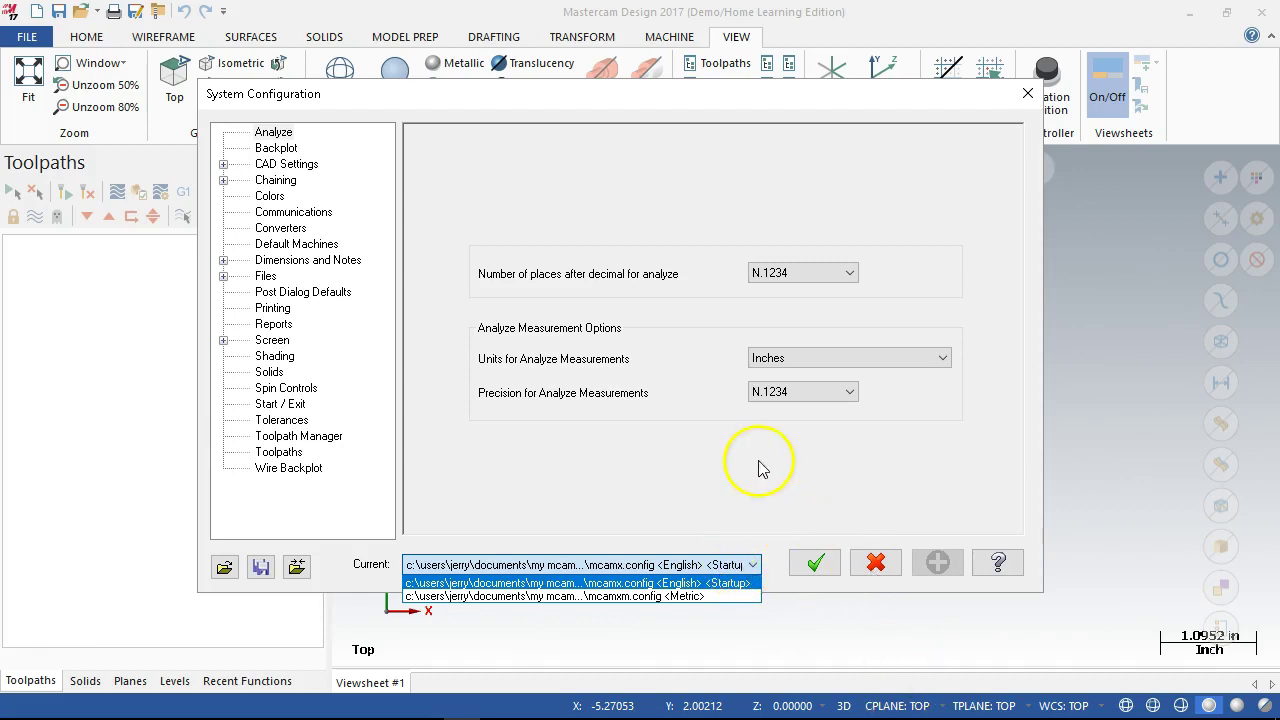
left_click(765, 490)
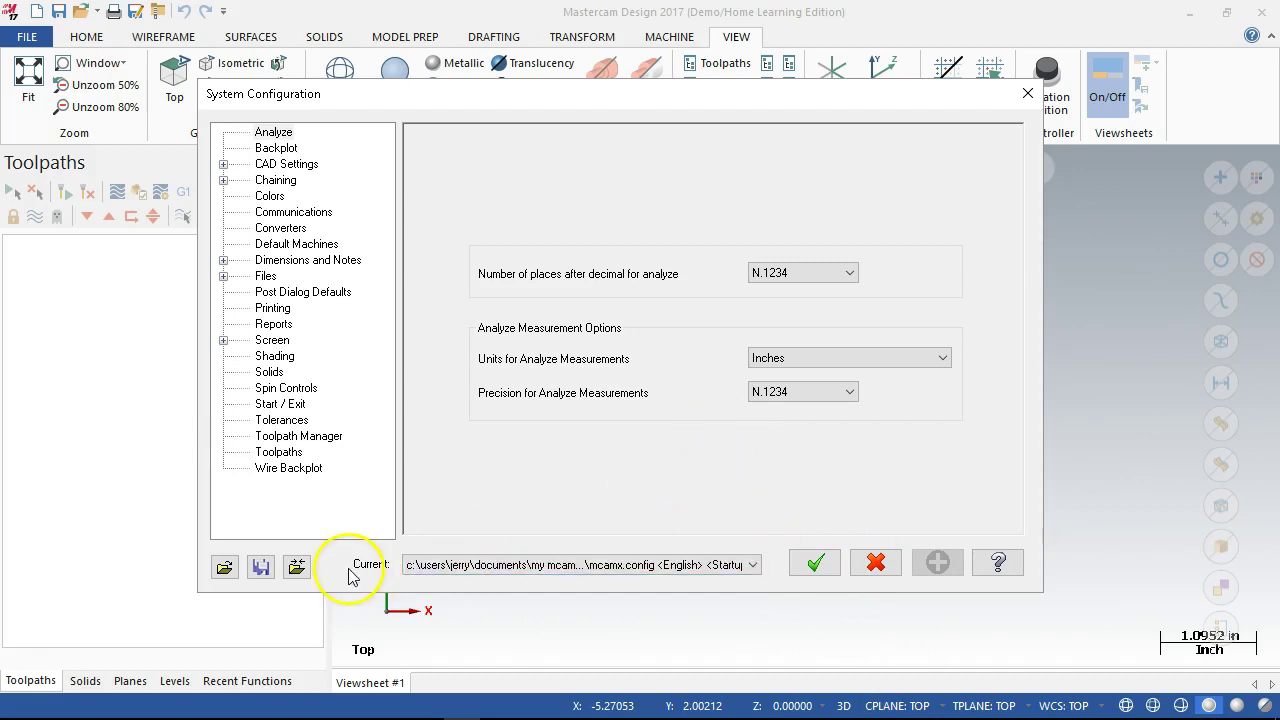
left_click(722, 533)
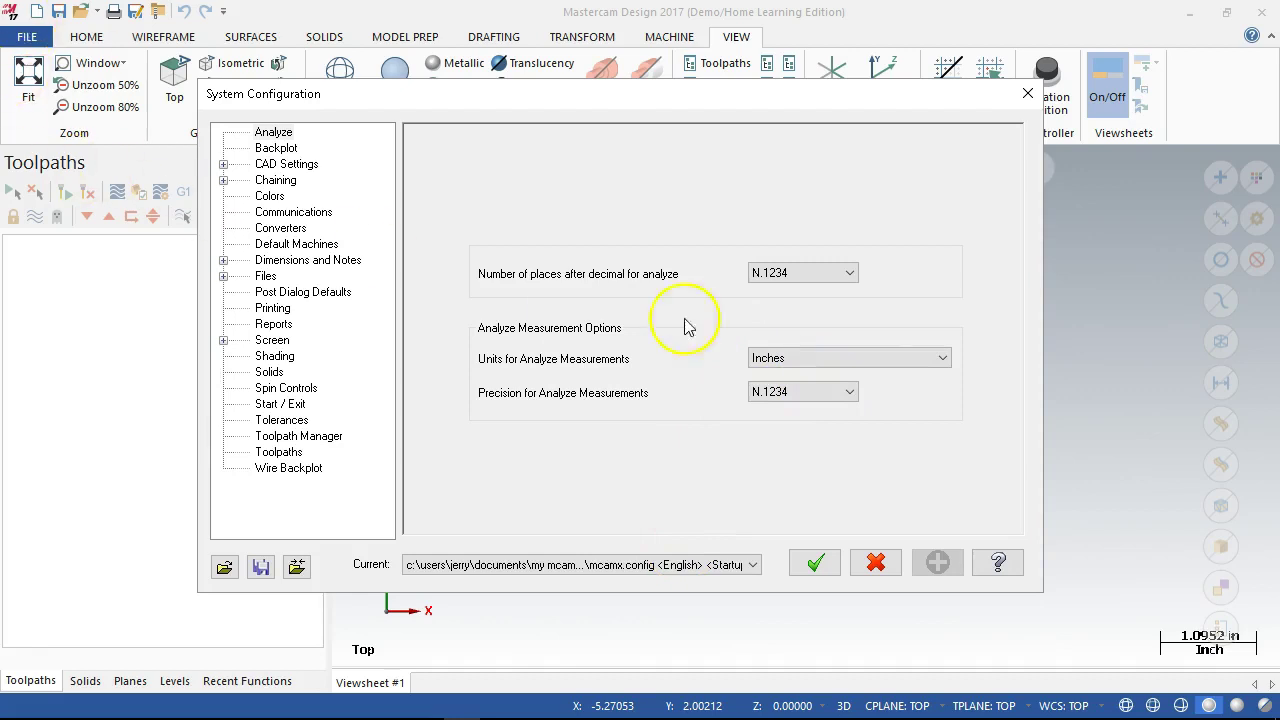
left_click(874, 561)
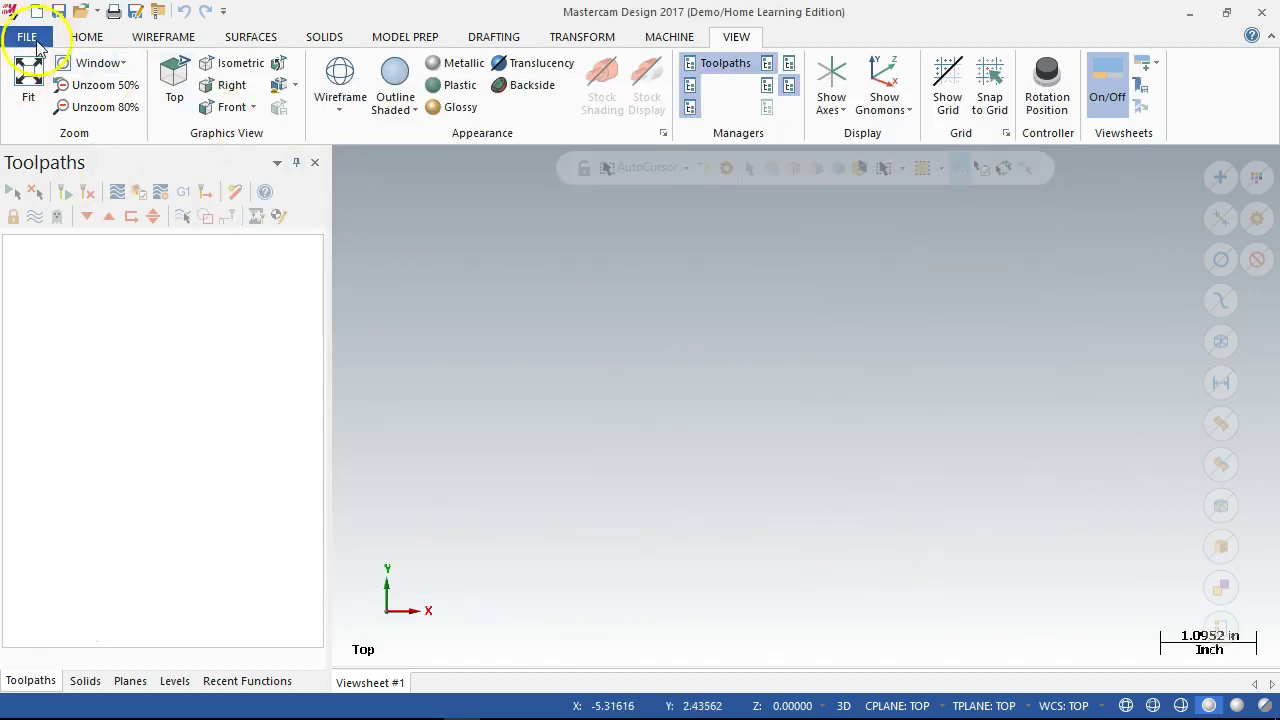
- Reopen System Configuration on the Analyze page, keeping N.1234 decimal places and Inches units
left_click(27, 37)
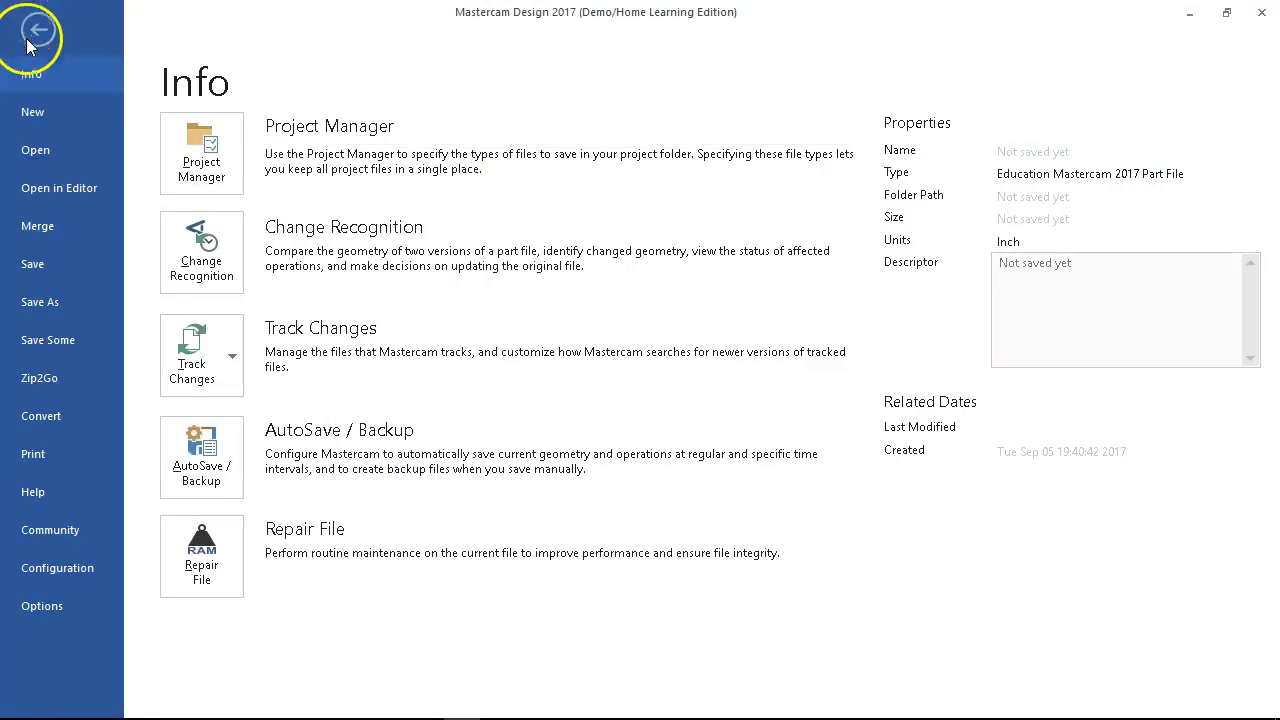
left_click(76, 570)
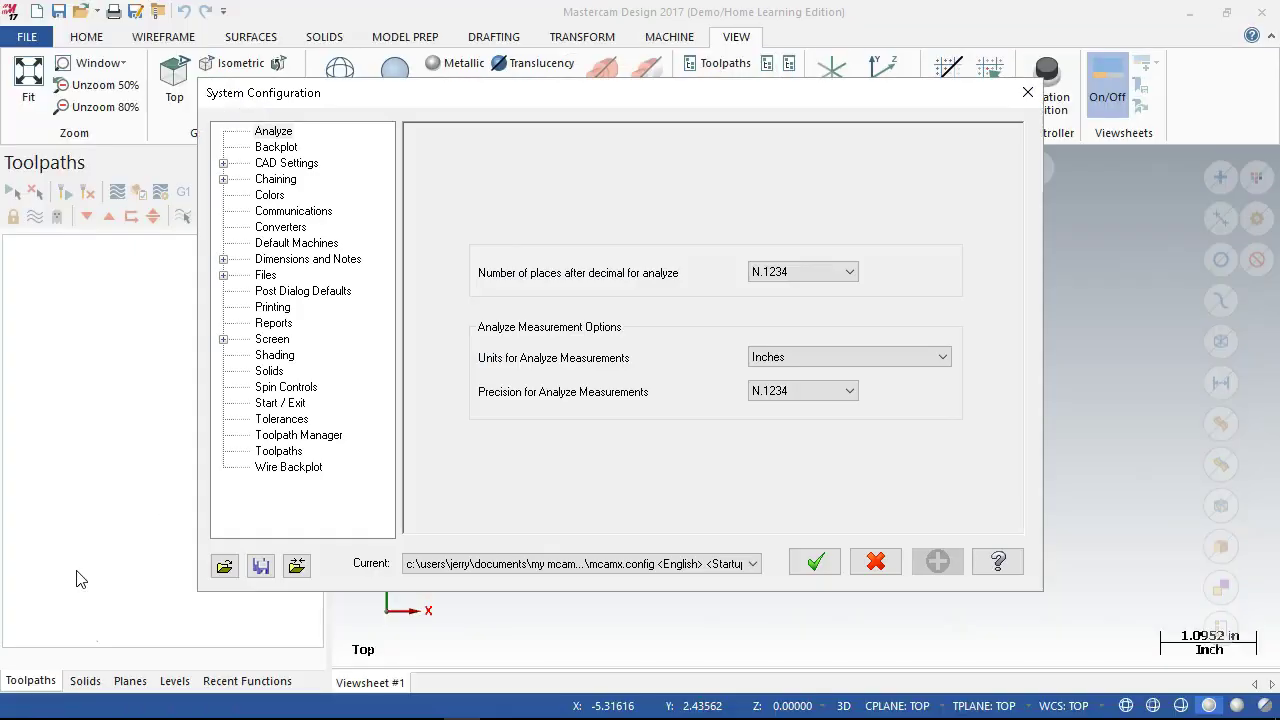
left_click_drag(563, 93, 578, 43)
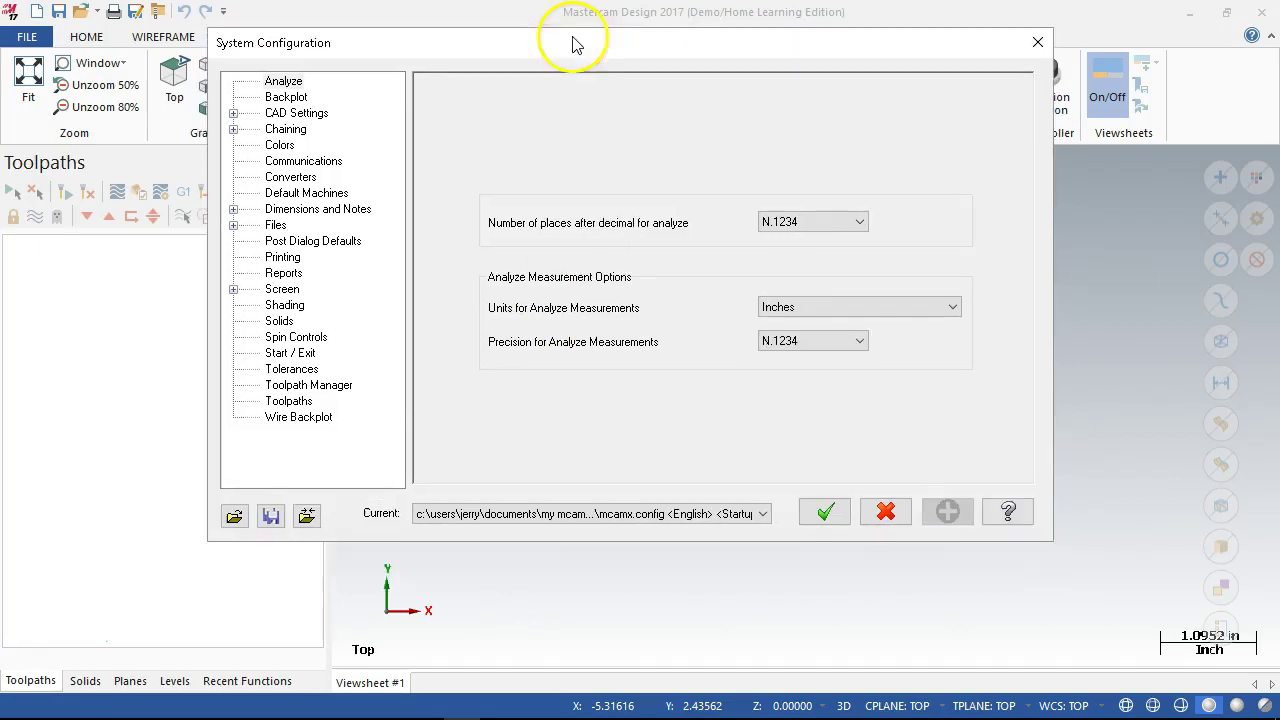
left_click(628, 283)
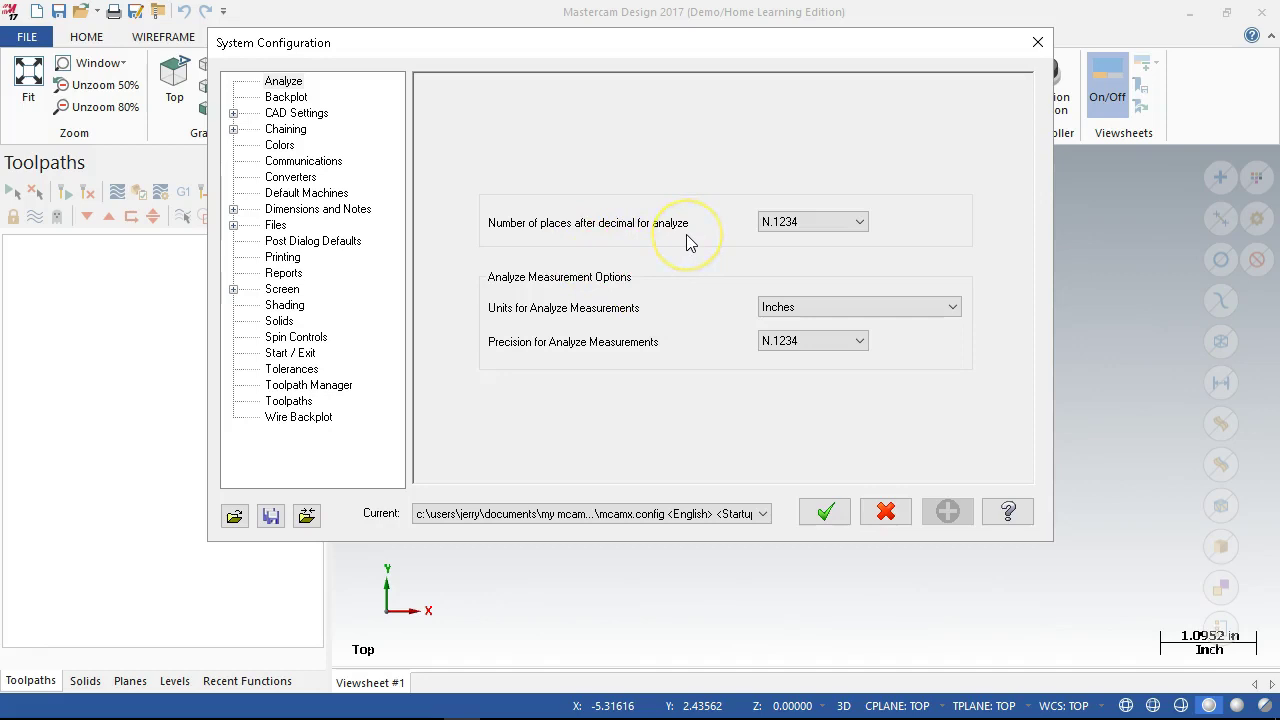
left_click(812, 224)
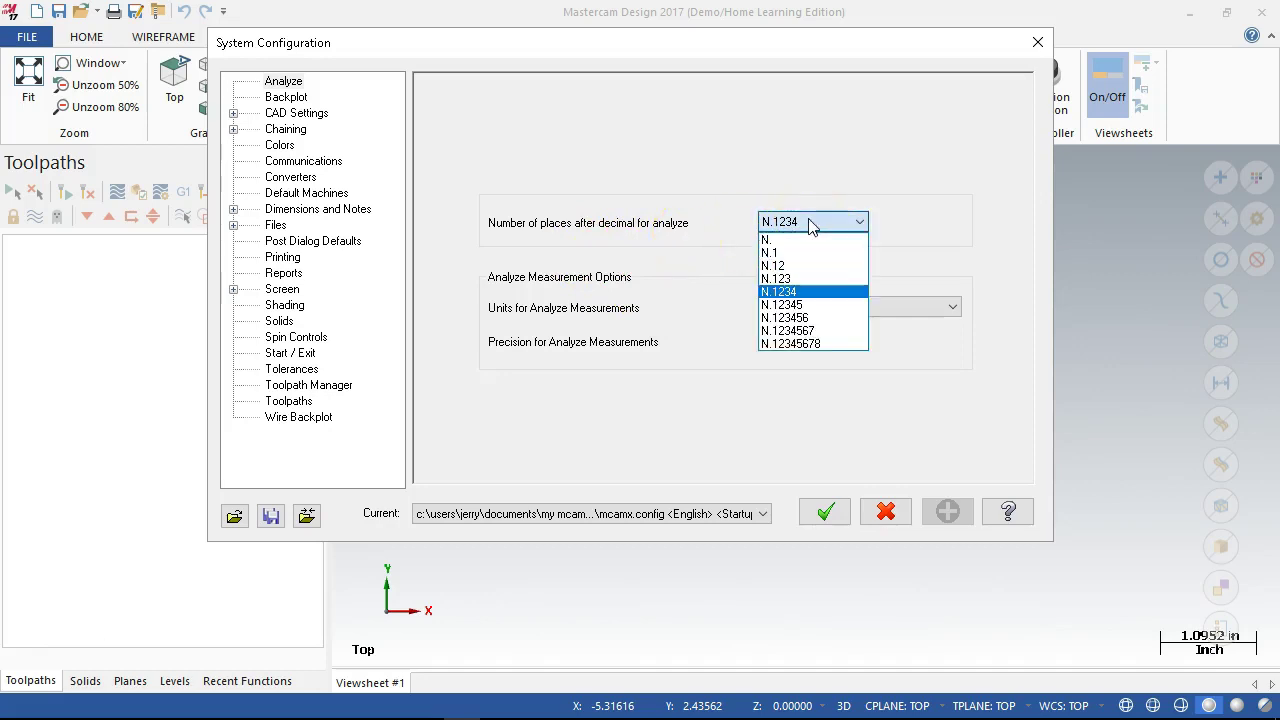
left_click(810, 224)
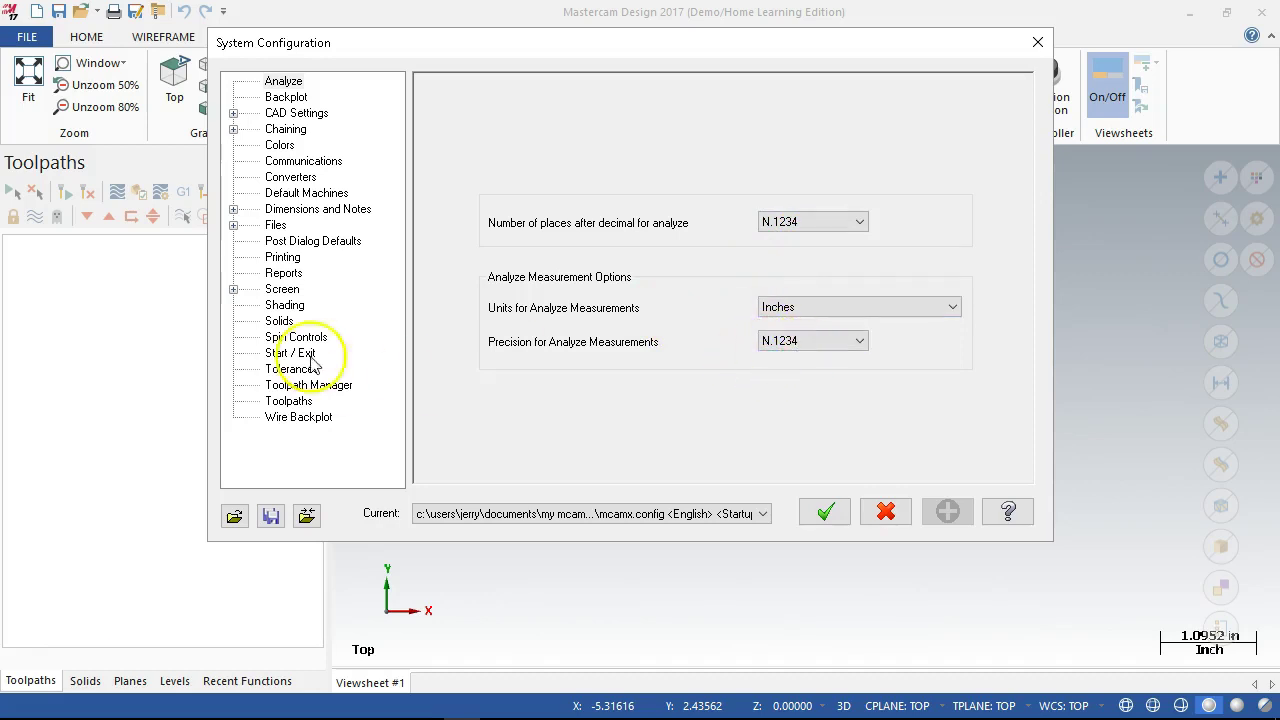
- Look over the Backplot and Analyze pages, then expand and show the CAD Settings page
left_click(290, 98)
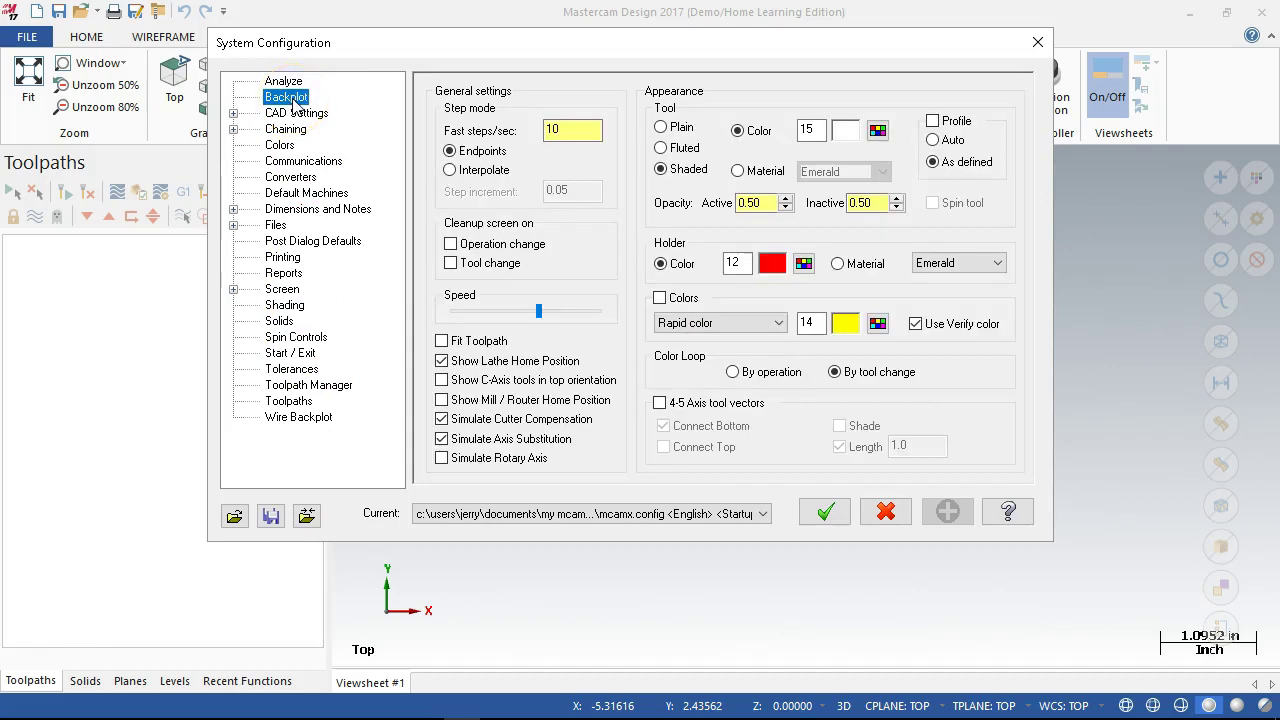
left_click(284, 81)
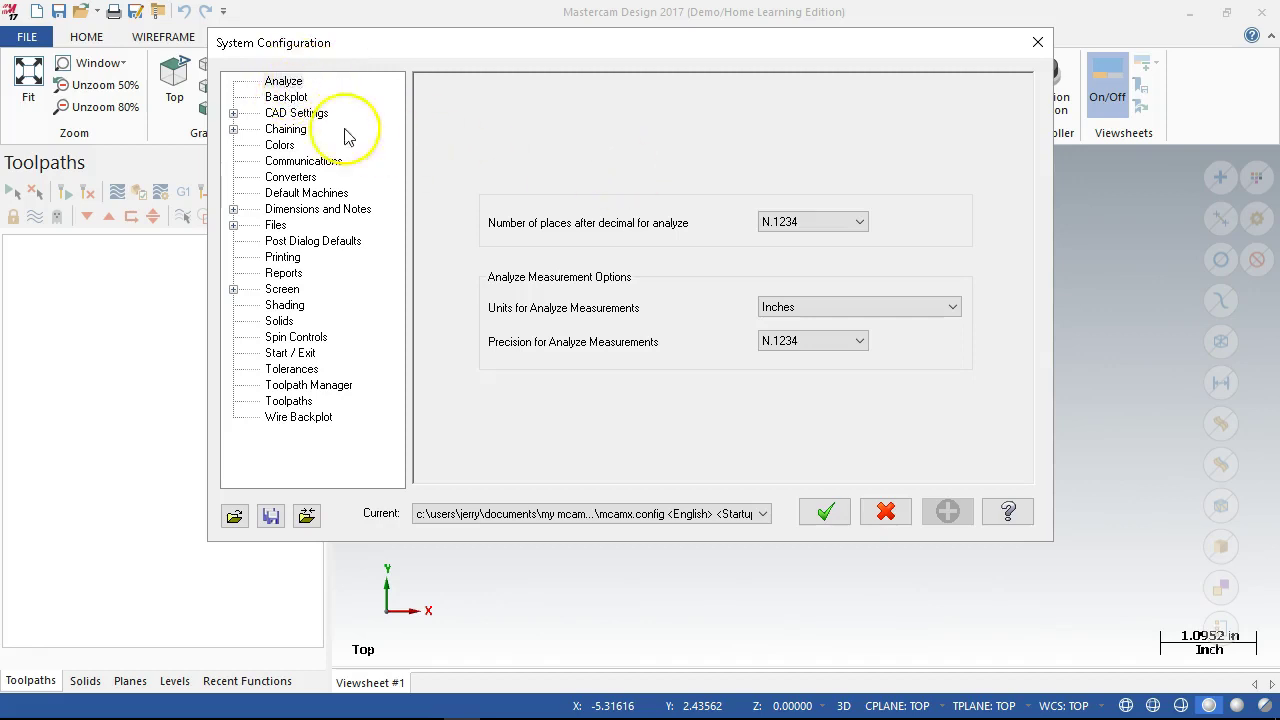
left_click(284, 98)
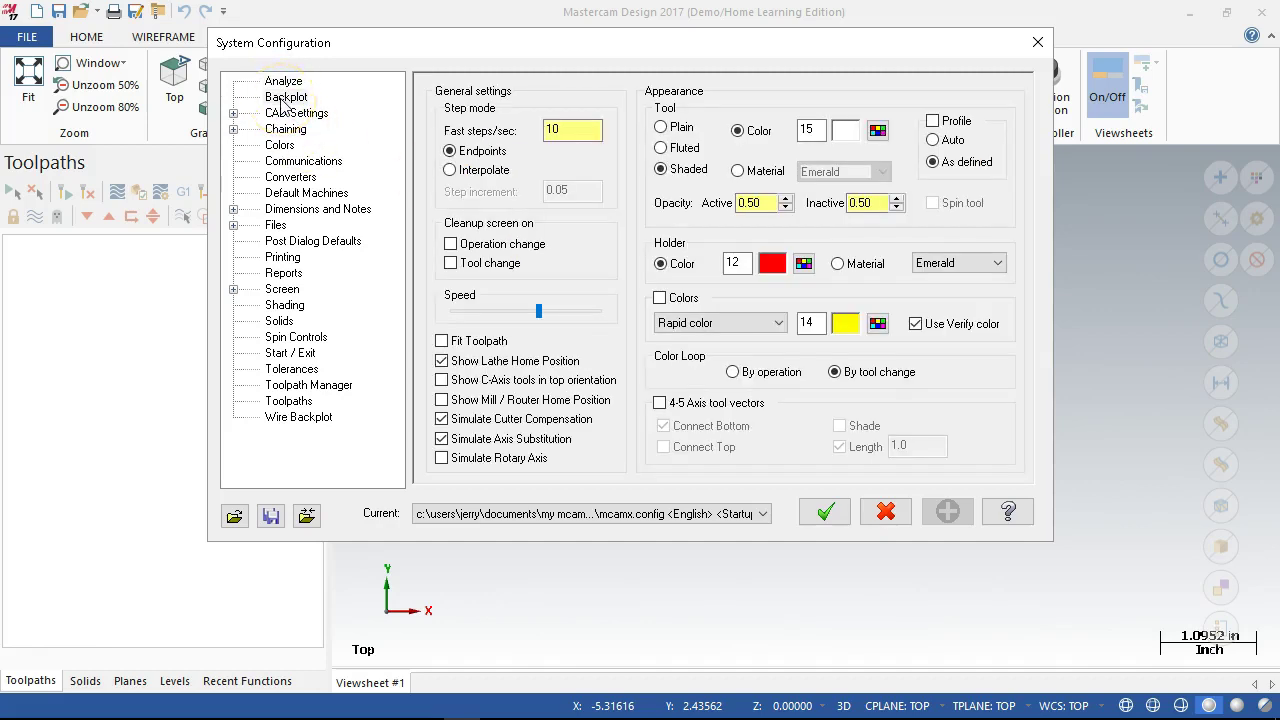
left_click_drag(474, 36, 484, 84)
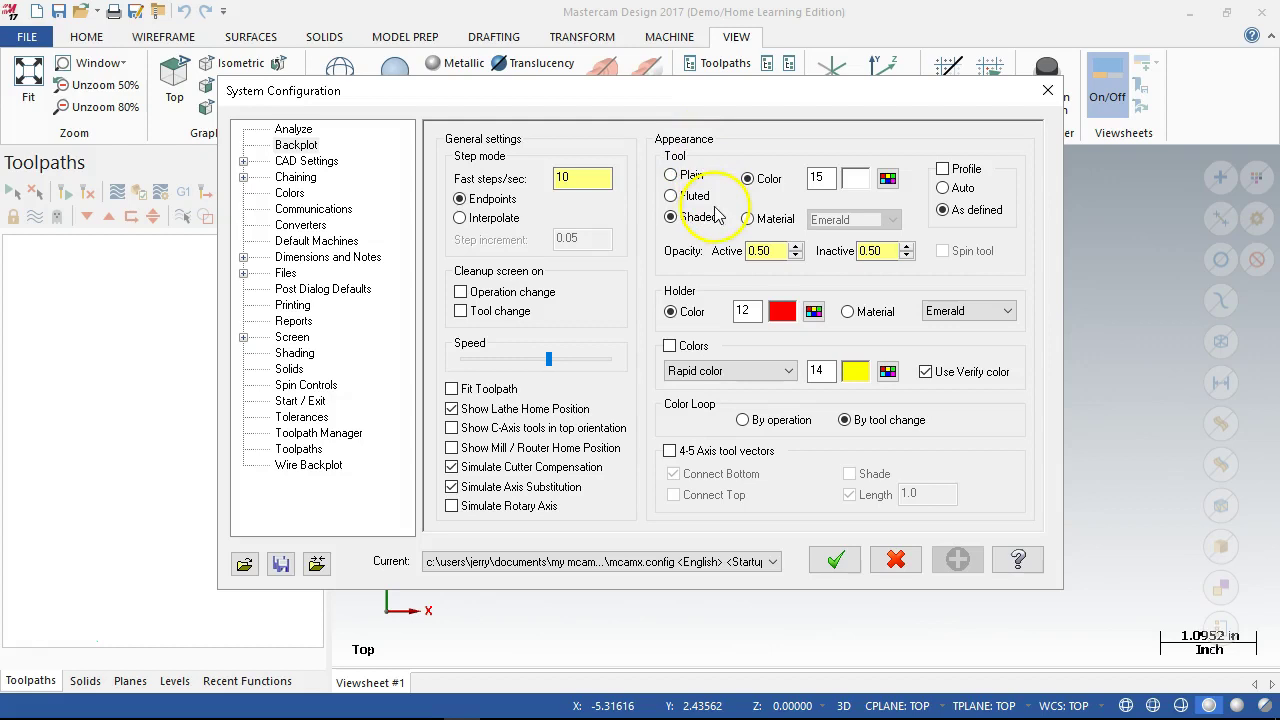
left_click(243, 161)
left_click(310, 164)
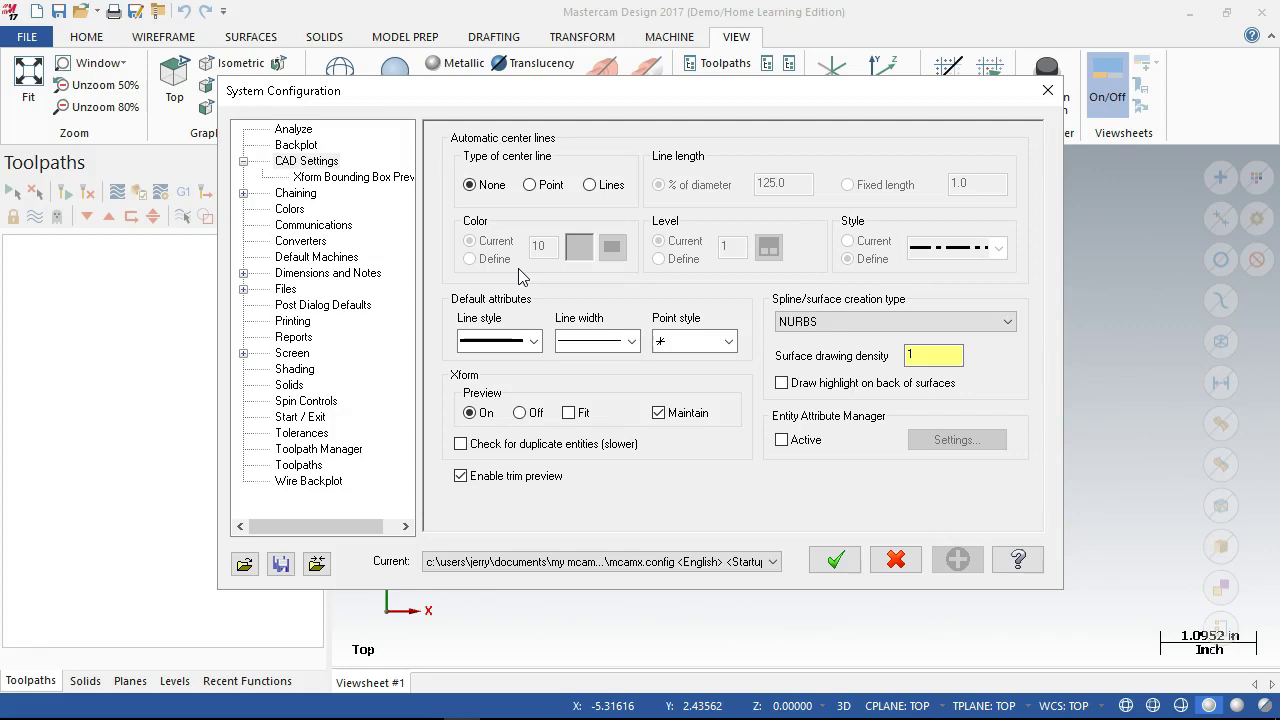
- Review the Xform Bounding Box Preview, Chaining and Chain Feature pages, then show Colors
left_click(432, 163)
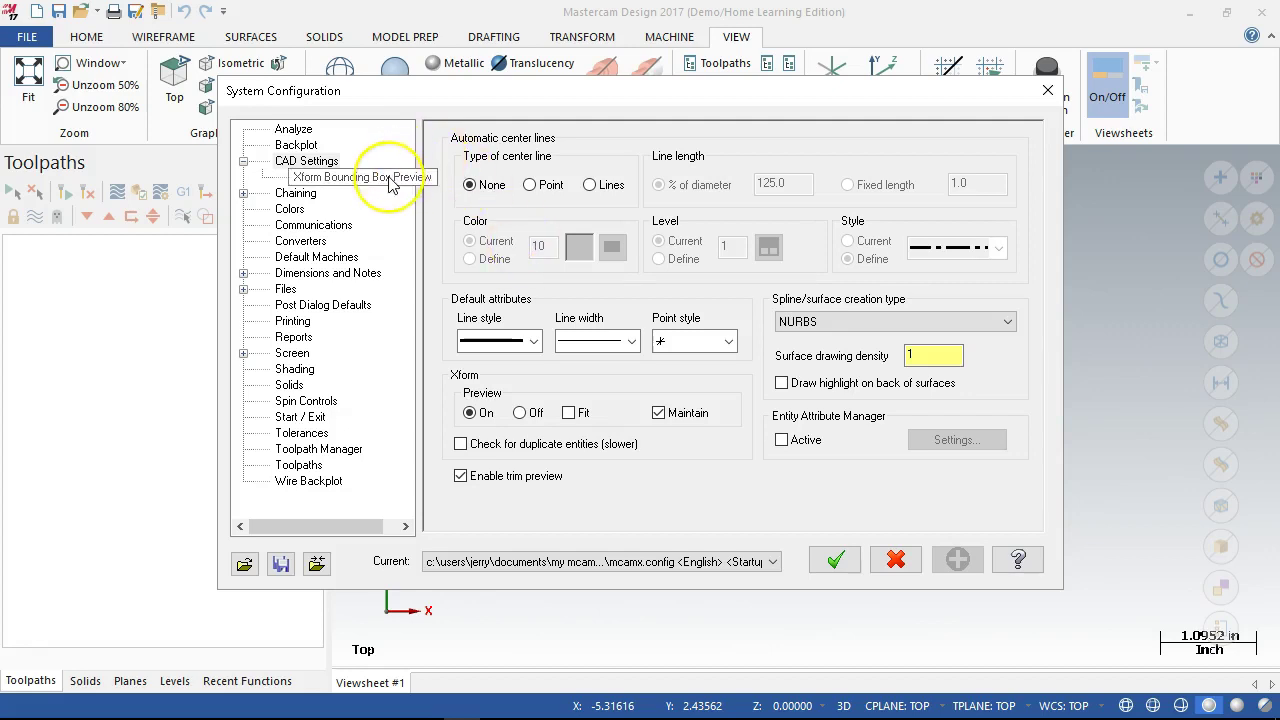
left_click(390, 179)
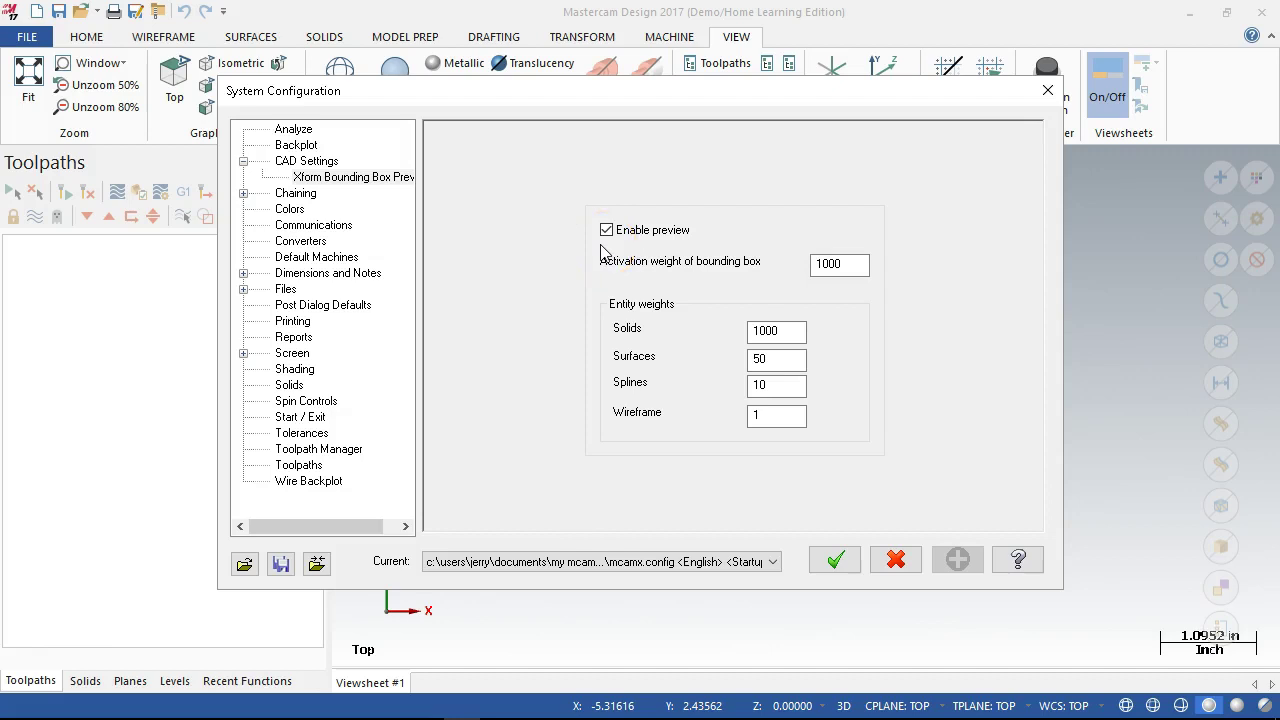
left_click(243, 194)
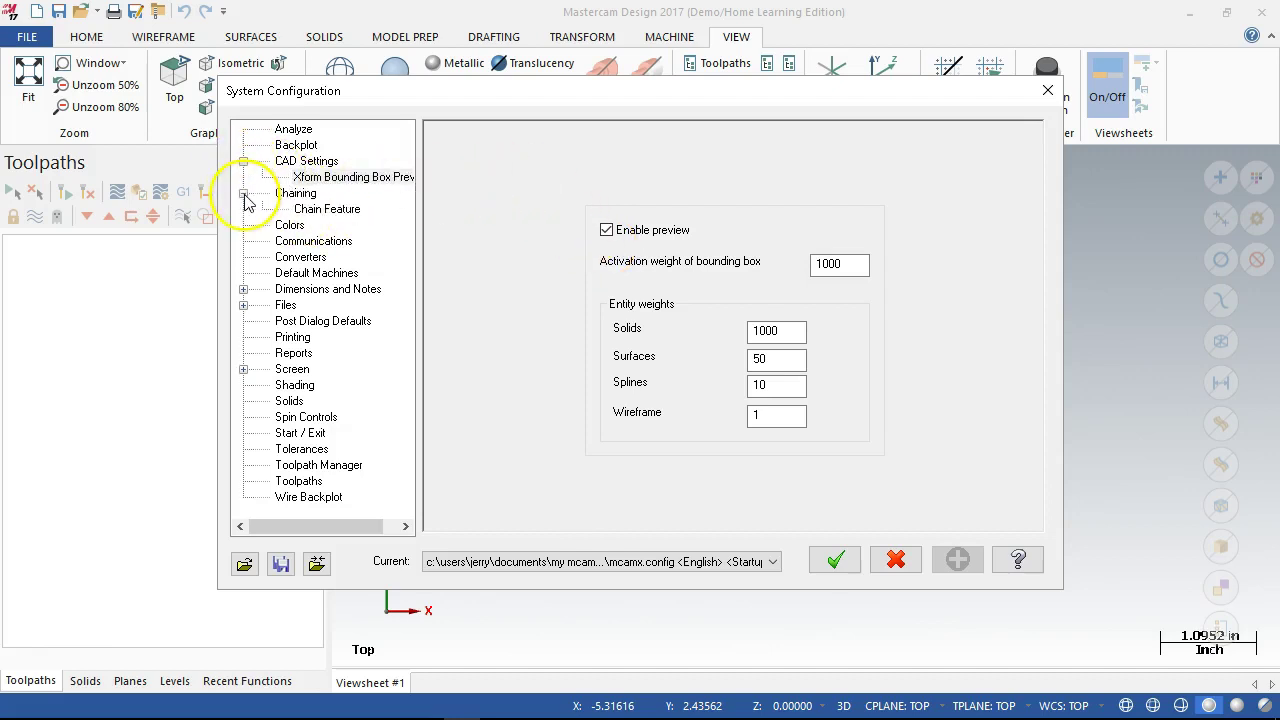
left_click(295, 193)
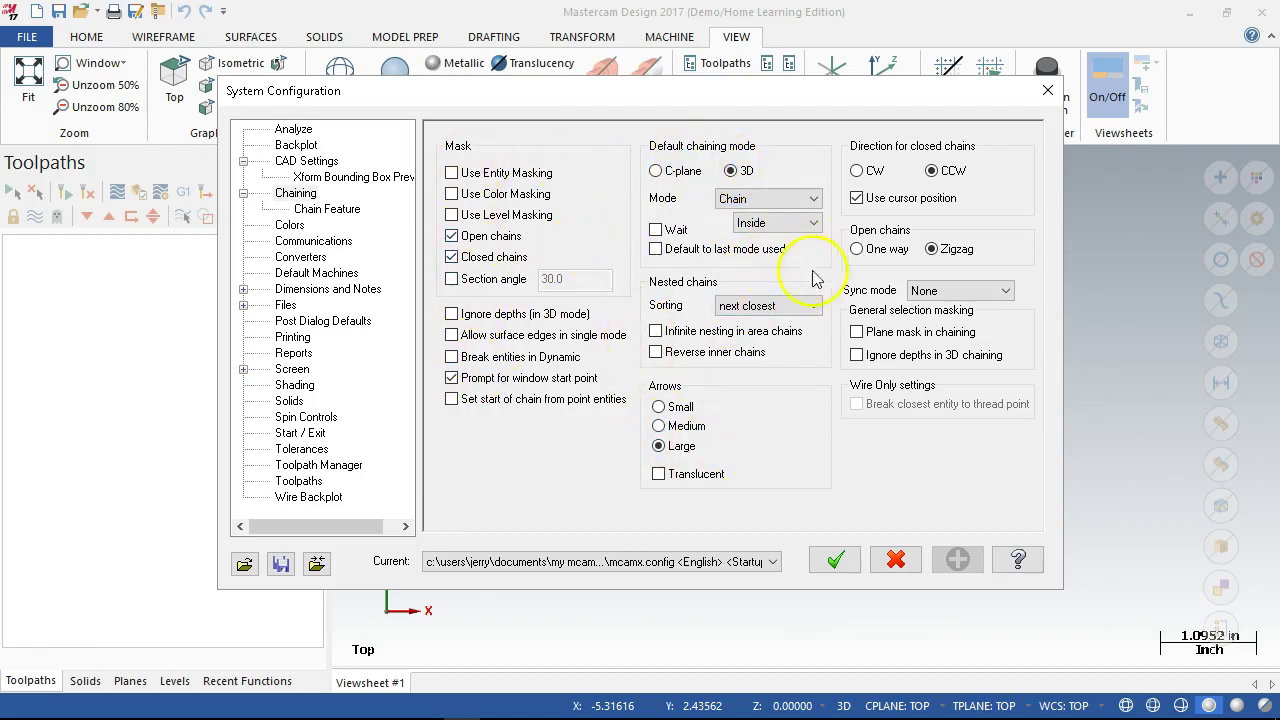
left_click(327, 211)
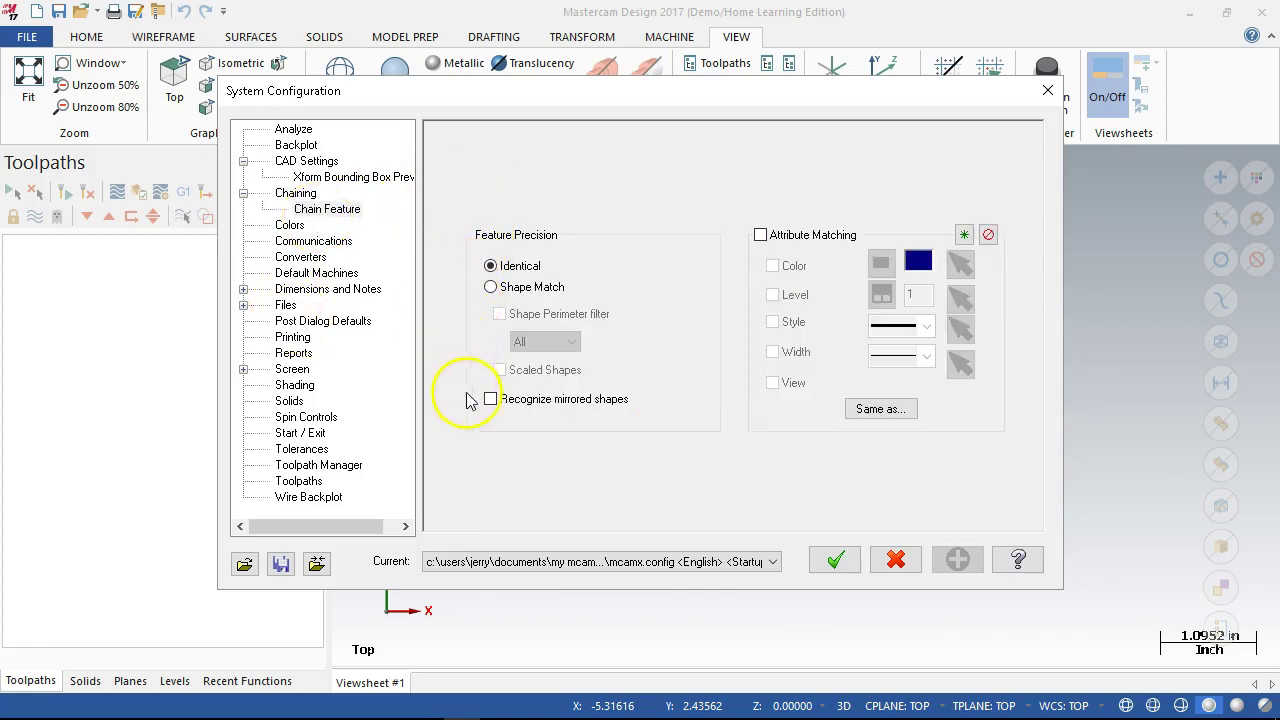
left_click(290, 225)
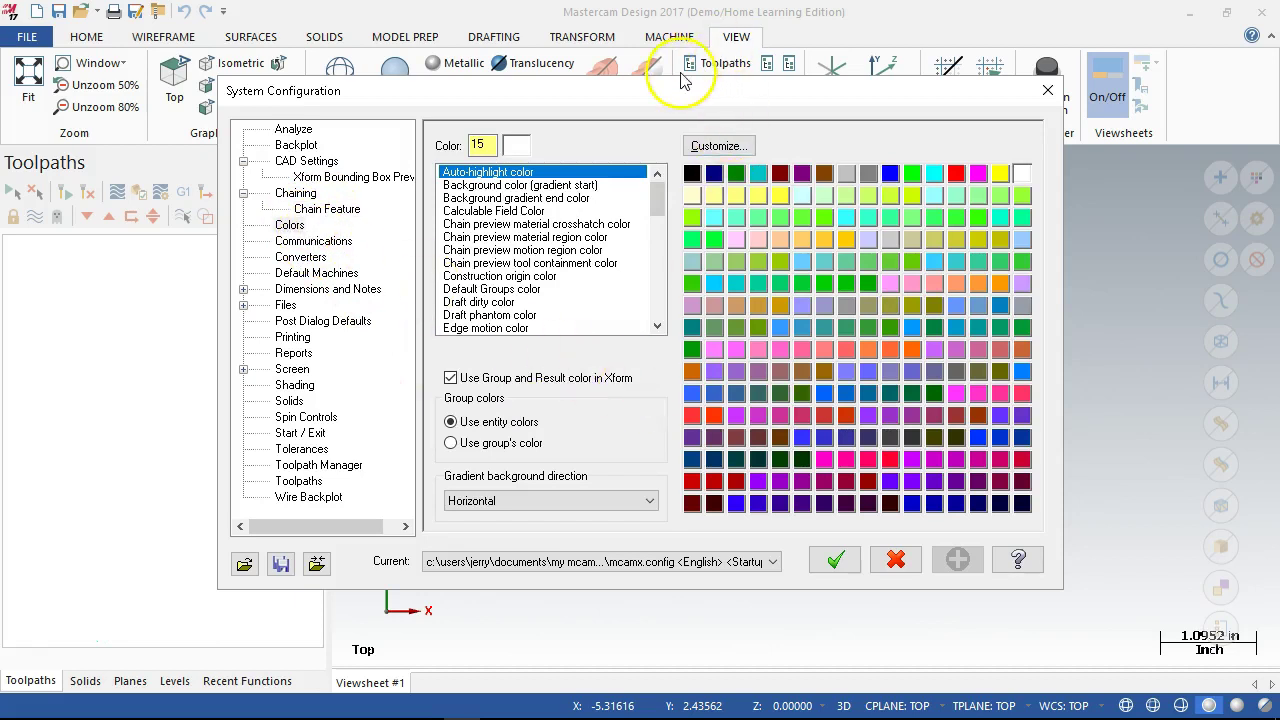
- Set the gradient direction to None and the gradient start background colour to black (0)
left_click_drag(684, 98, 680, 60)
left_click(562, 463)
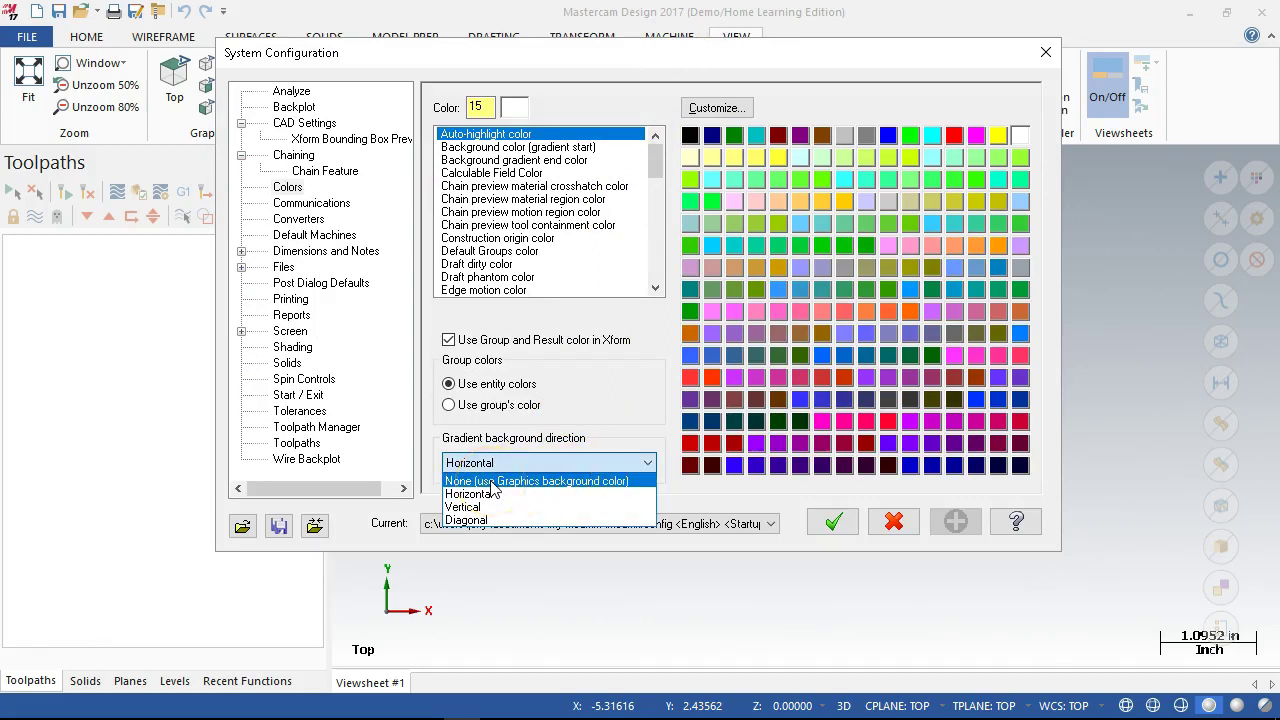
left_click(638, 483)
left_click(638, 483)
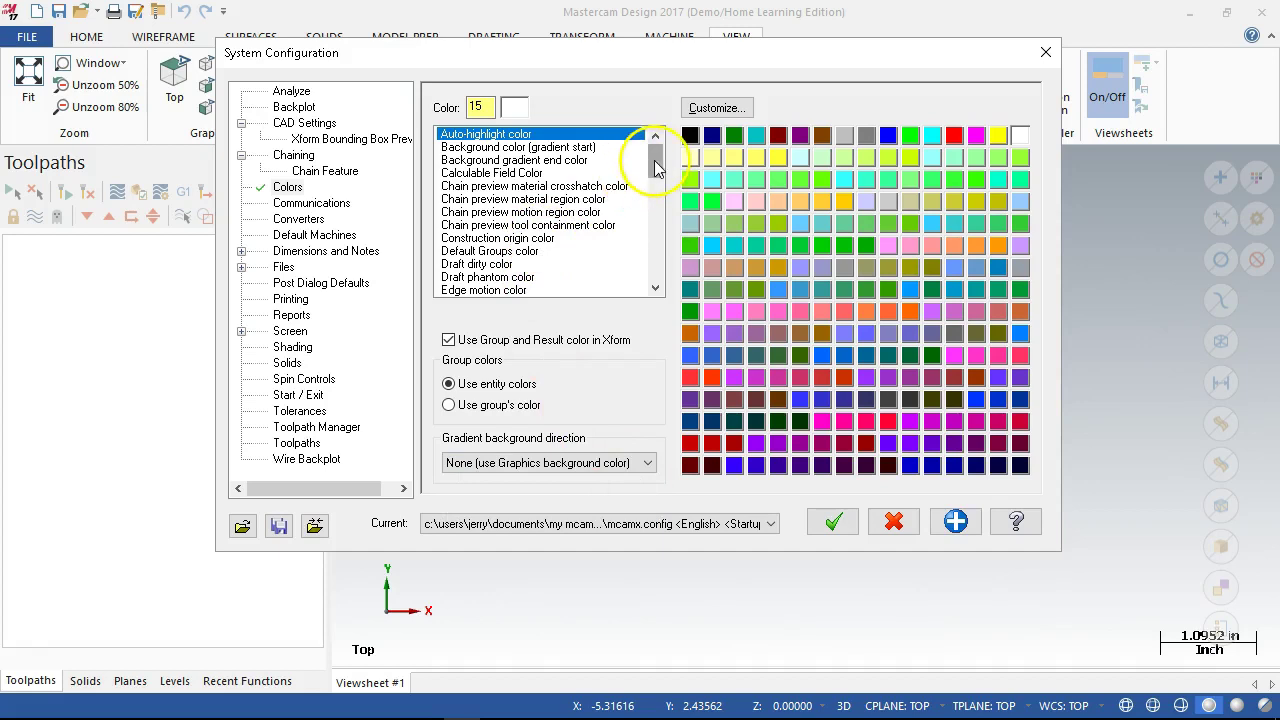
mouse_move(654, 163)
left_mouse_down()
mouse_move(655, 196)
mouse_move(651, 157)
left_mouse_up()
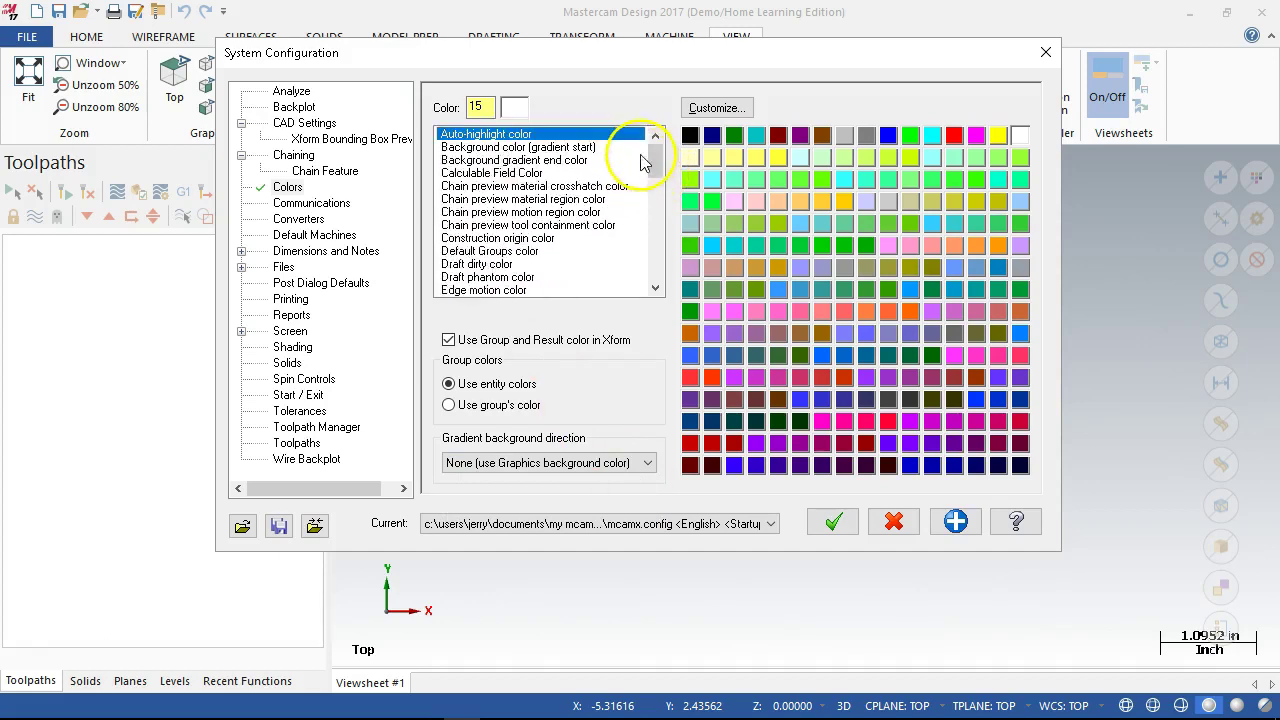
left_click(553, 148)
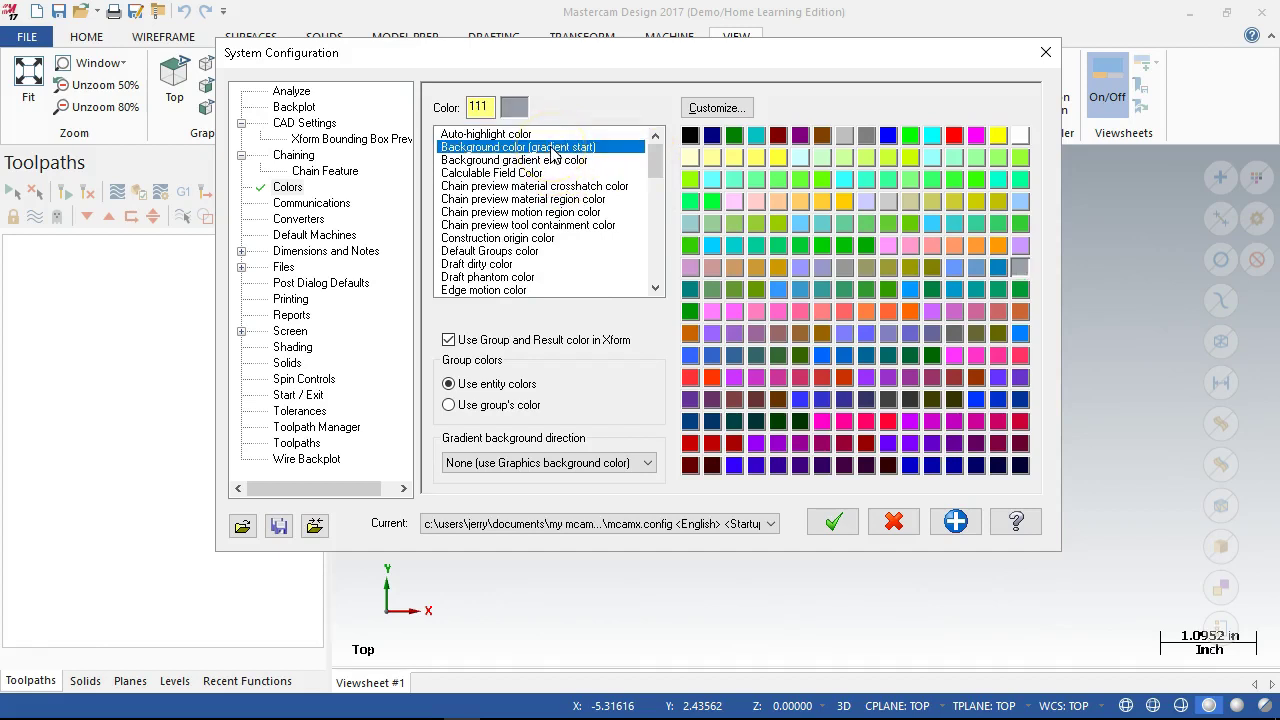
left_click(691, 137)
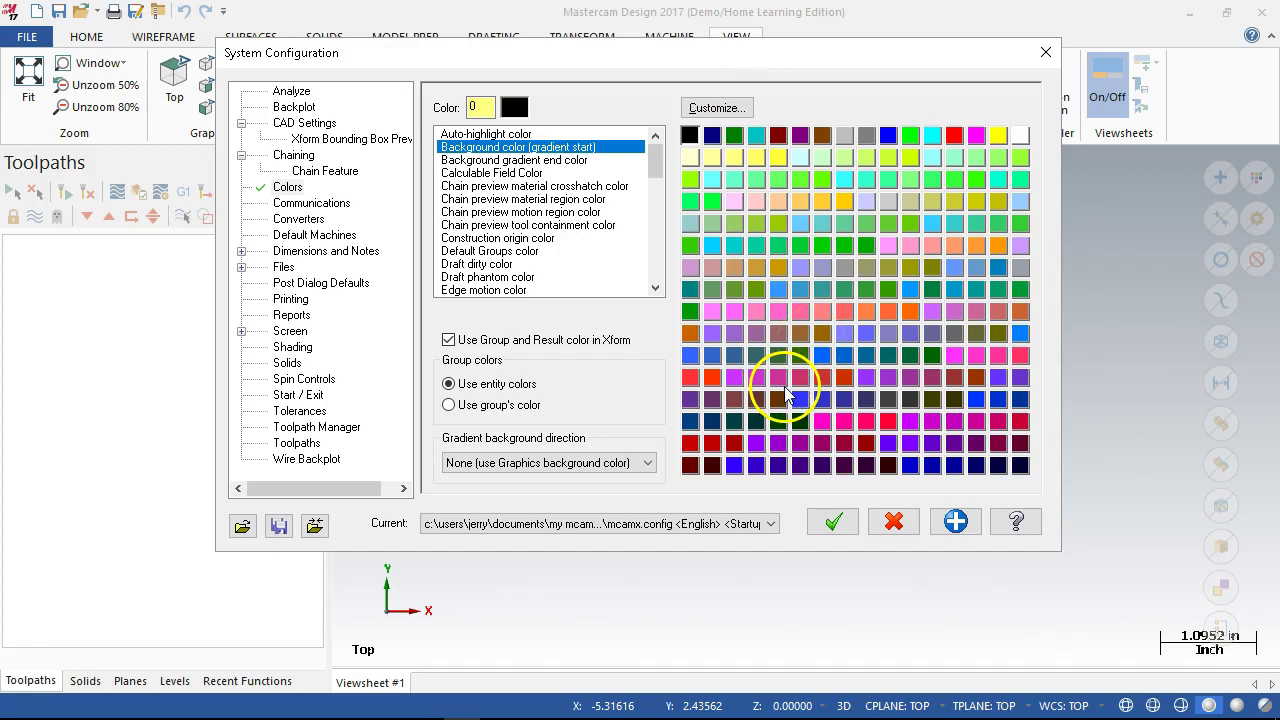
- Apply the black background and save it to the configuration file
left_click(950, 524)
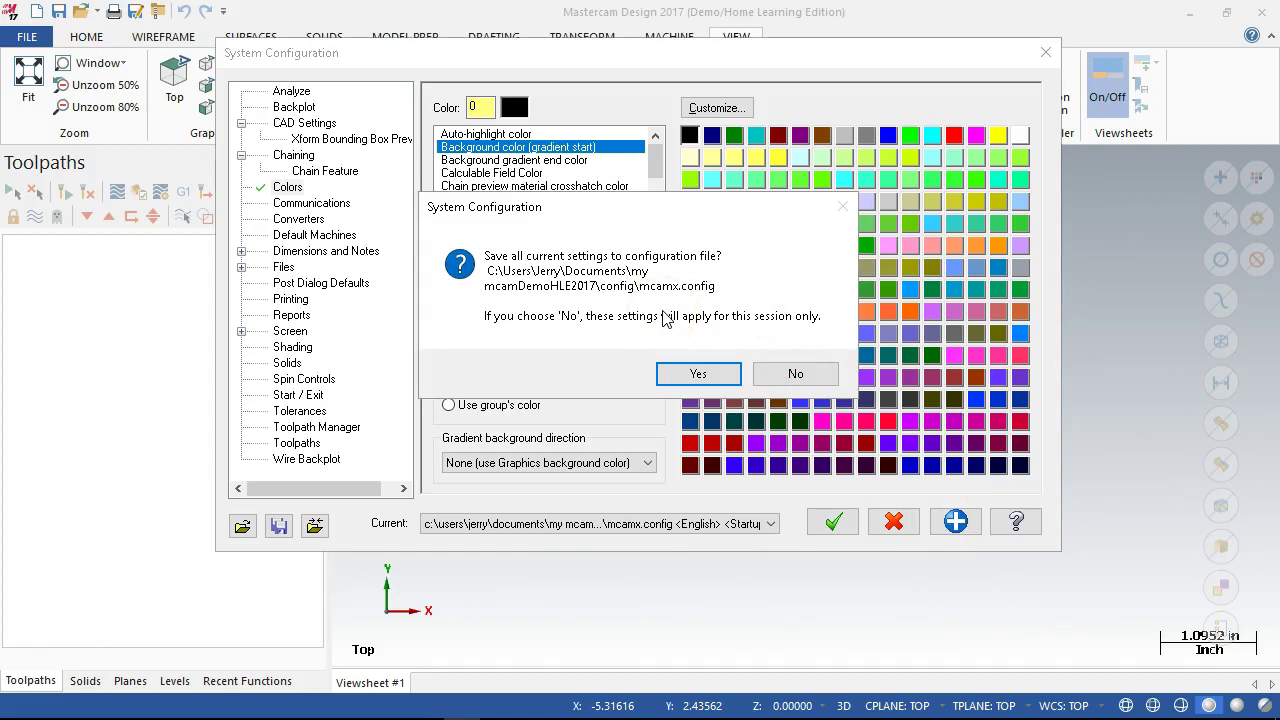
left_click(700, 370)
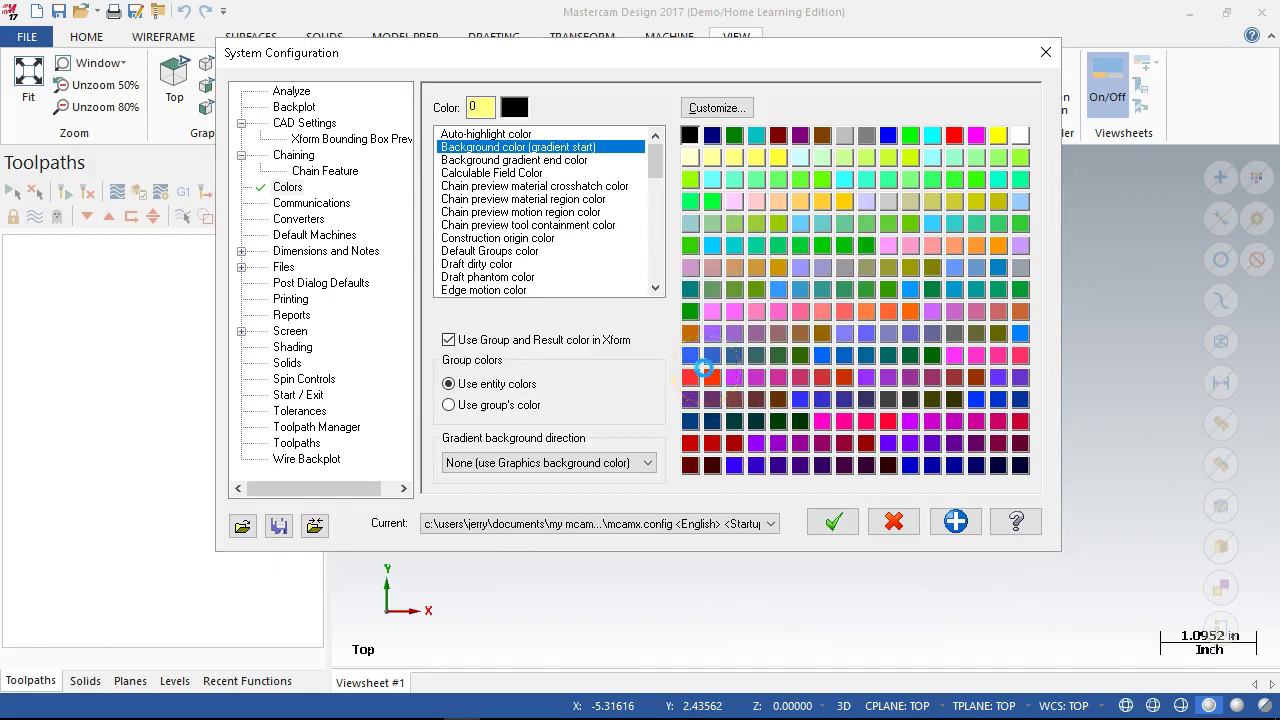
left_click_drag(766, 45, 771, 93)
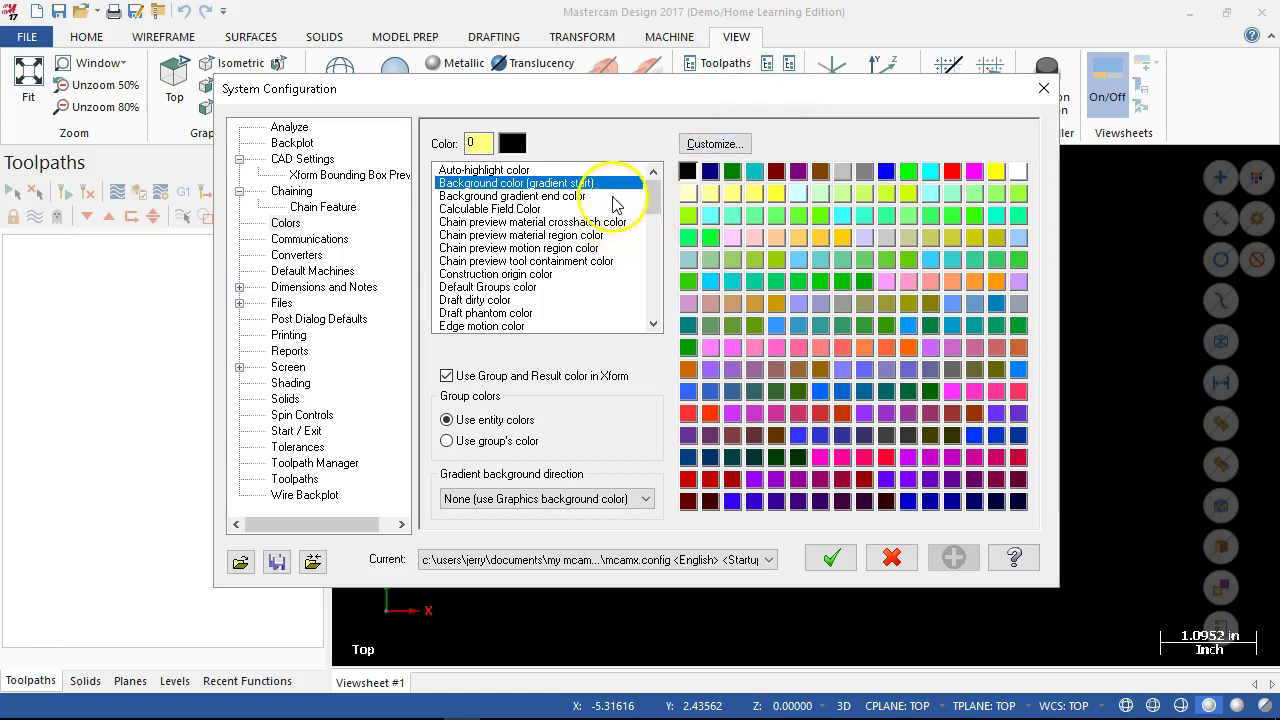
left_click(526, 171)
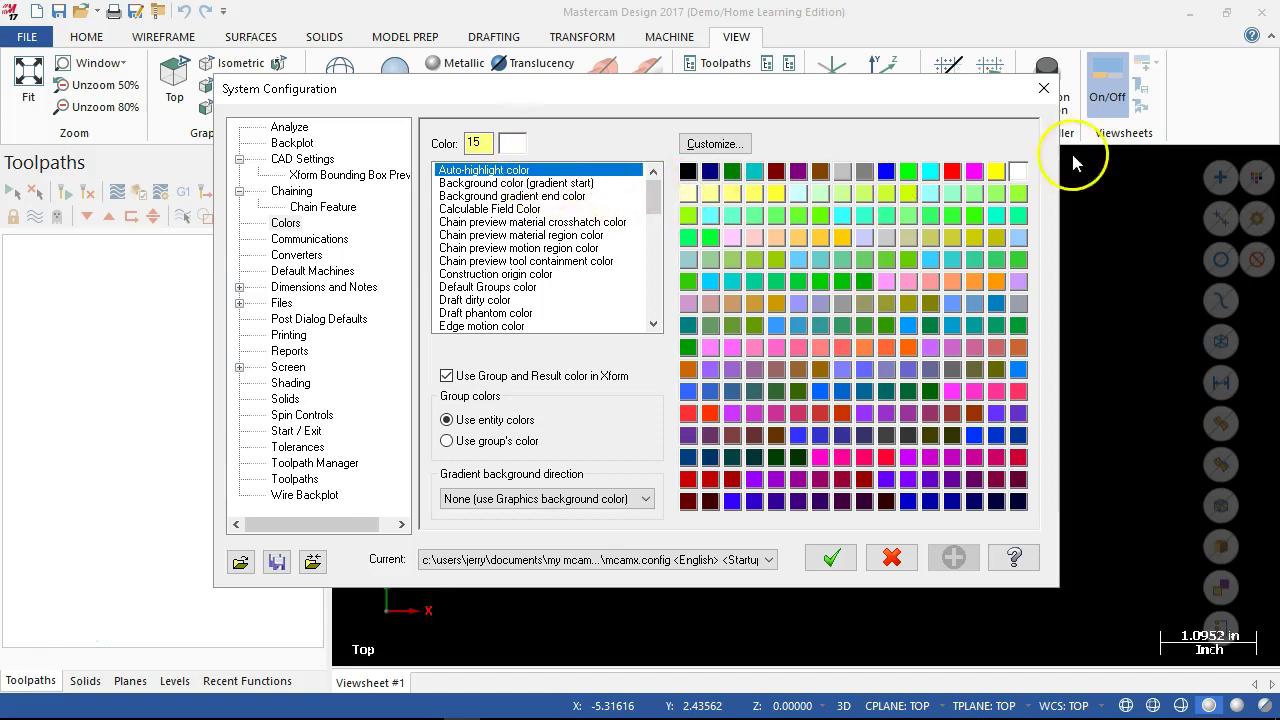
- Make the auto-highlight colour yellow (14) and scroll through the colour list
left_click(996, 171)
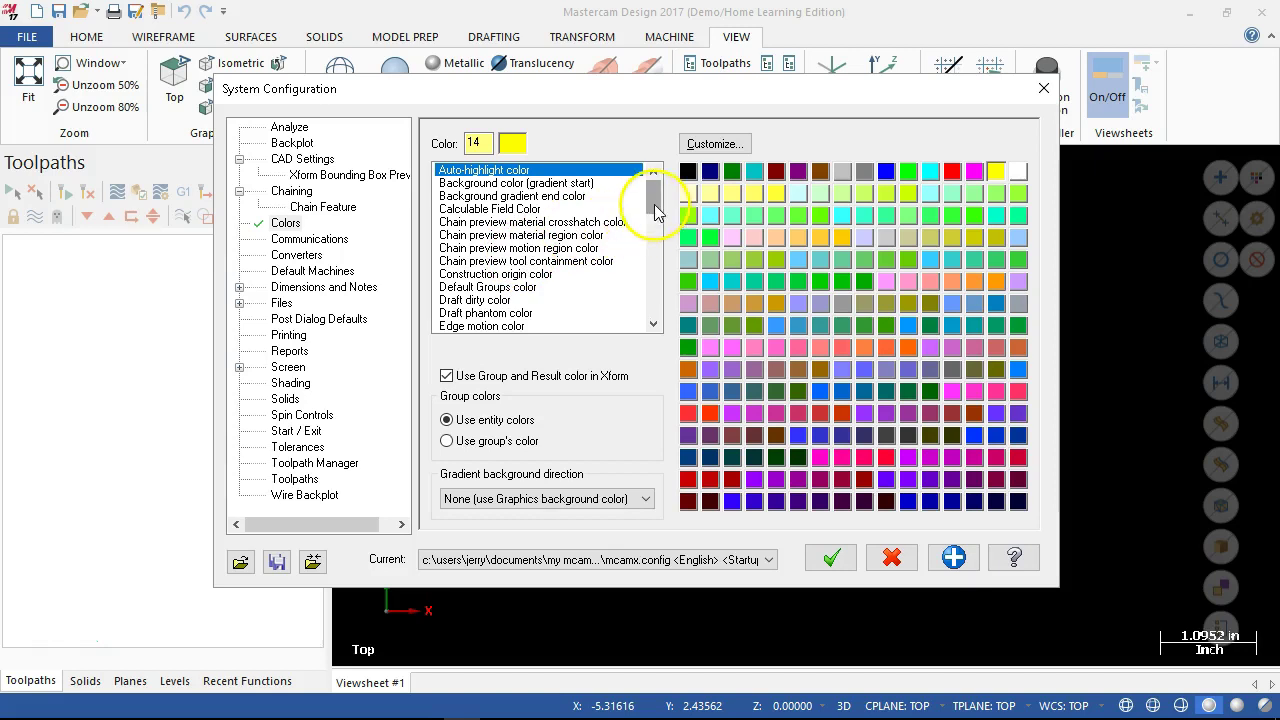
mouse_move(655, 210)
left_mouse_down()
mouse_move(657, 320)
mouse_move(641, 206)
left_mouse_up()
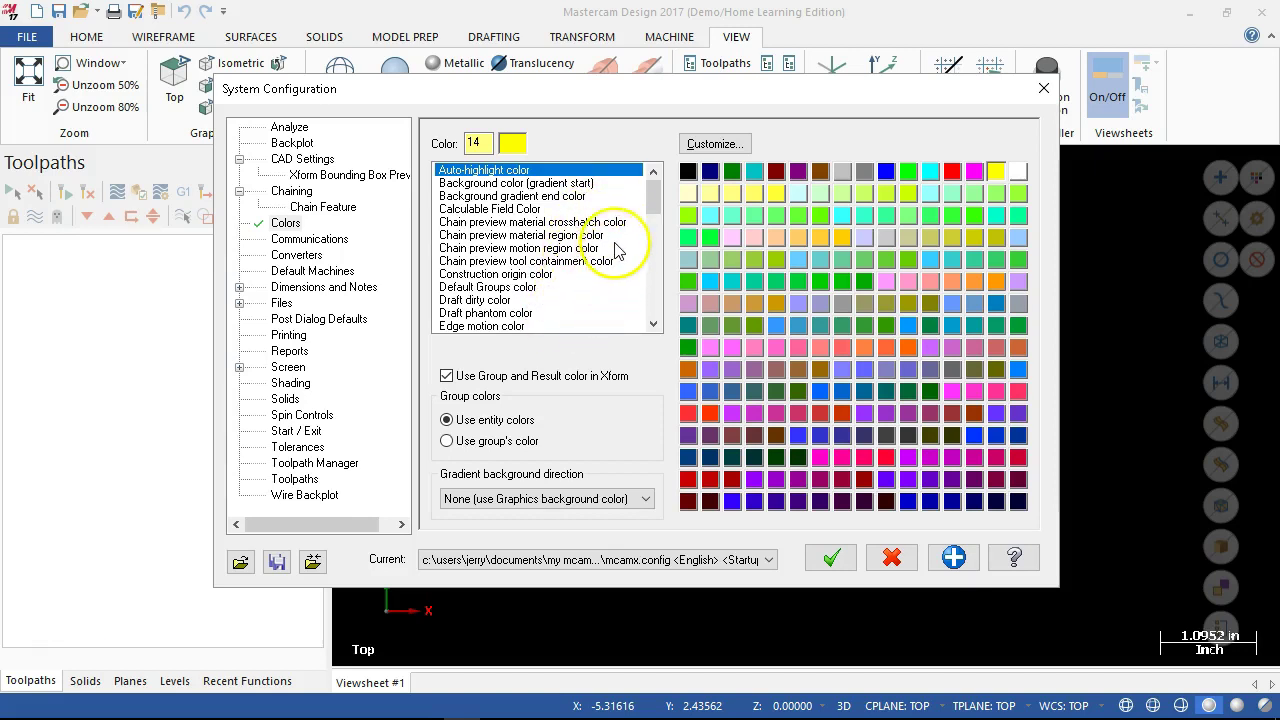
mouse_move(655, 203)
left_mouse_down()
mouse_move(658, 298)
mouse_move(652, 188)
left_mouse_up()
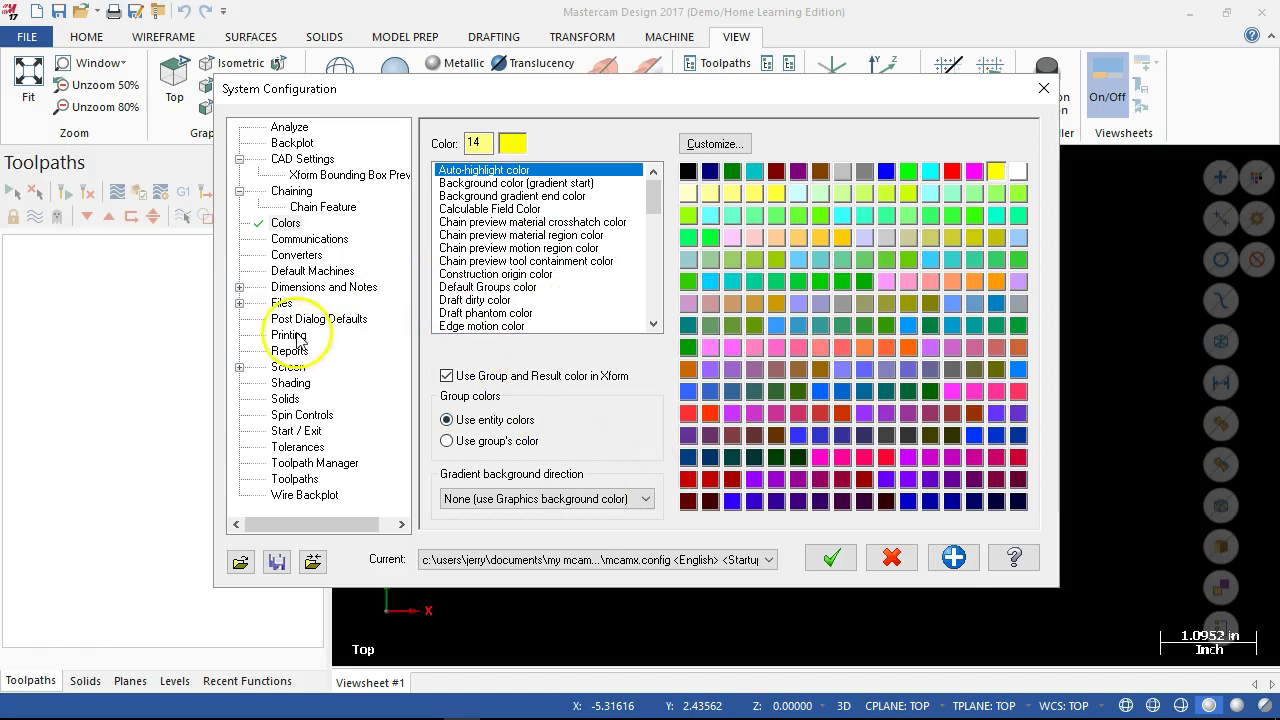
- Review Communications and Converters, then view the mill, lathe, router and wire Default Machines
left_click(300, 242)
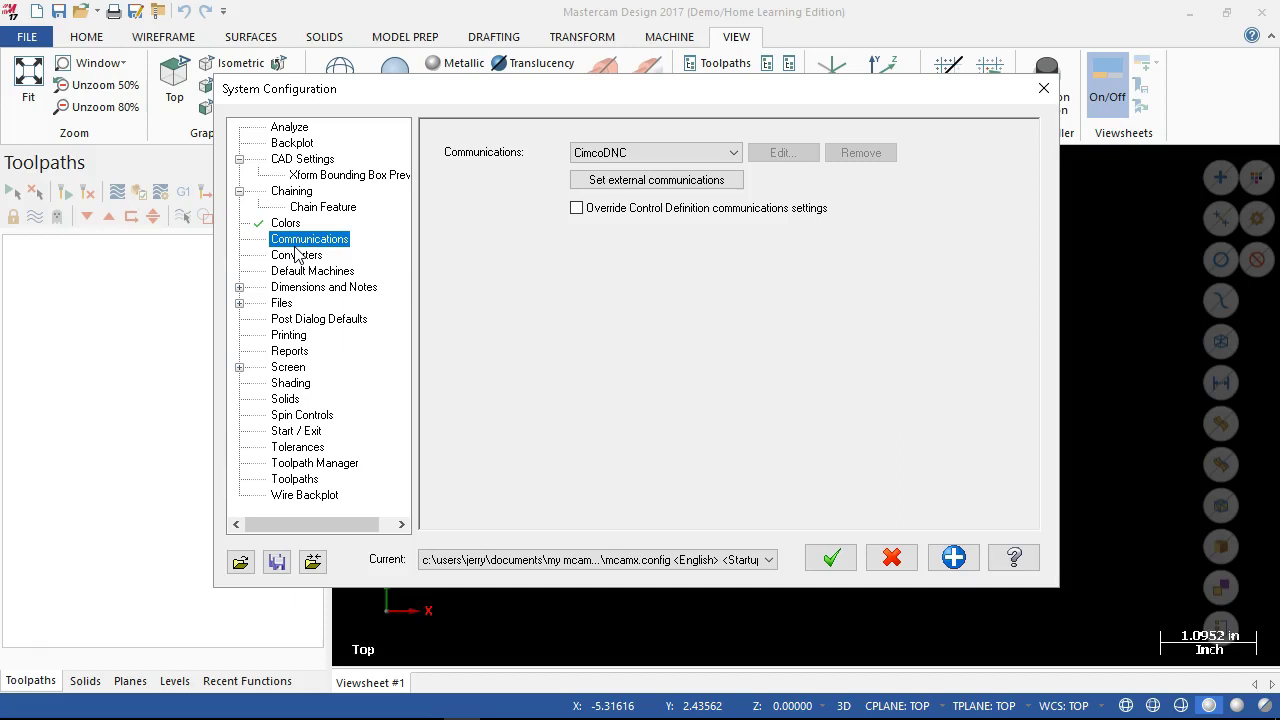
left_click(352, 206)
left_click(284, 262)
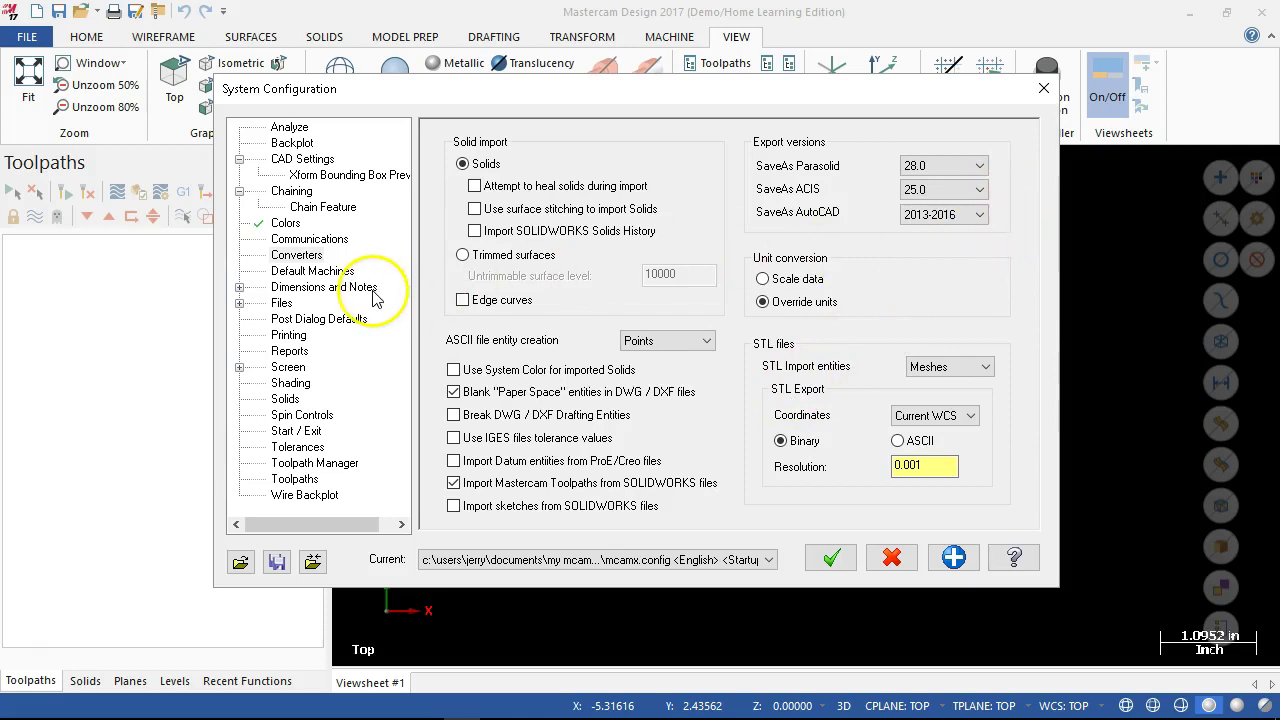
left_click(313, 276)
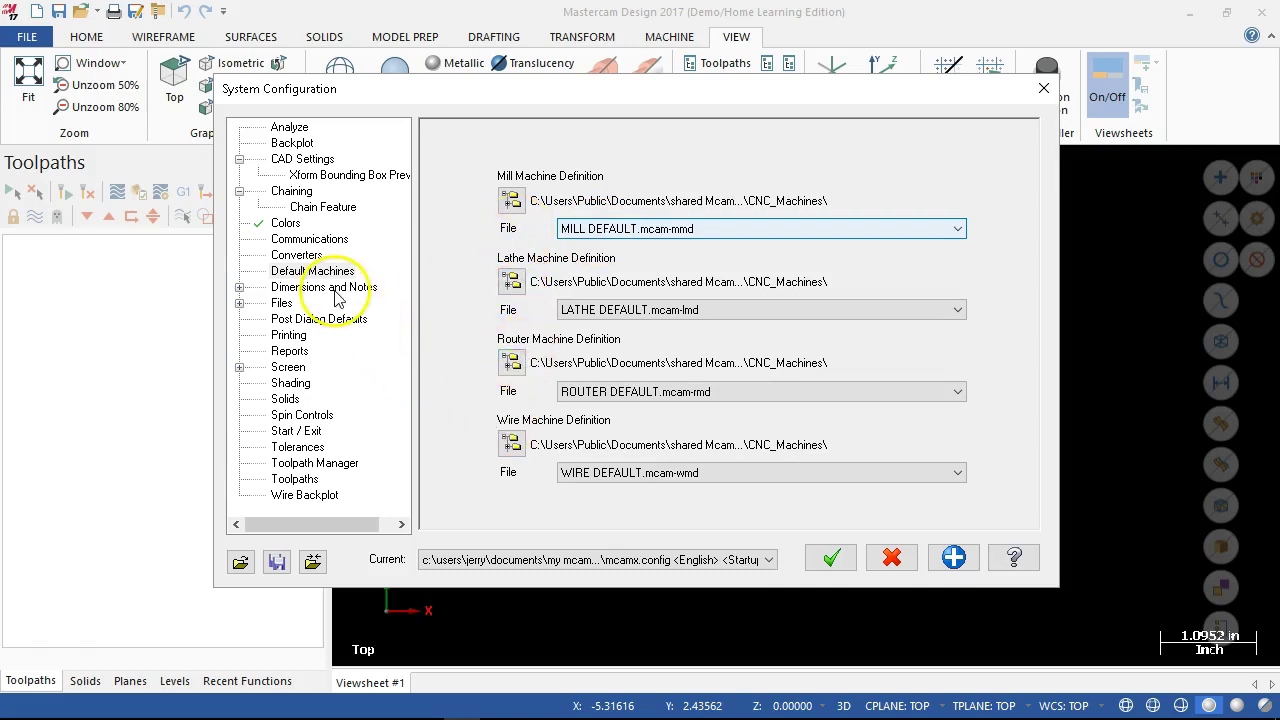
- Browse the Dimension Attributes, Dimension Text, Note Text and associativity pages, then show Files
left_click(239, 287)
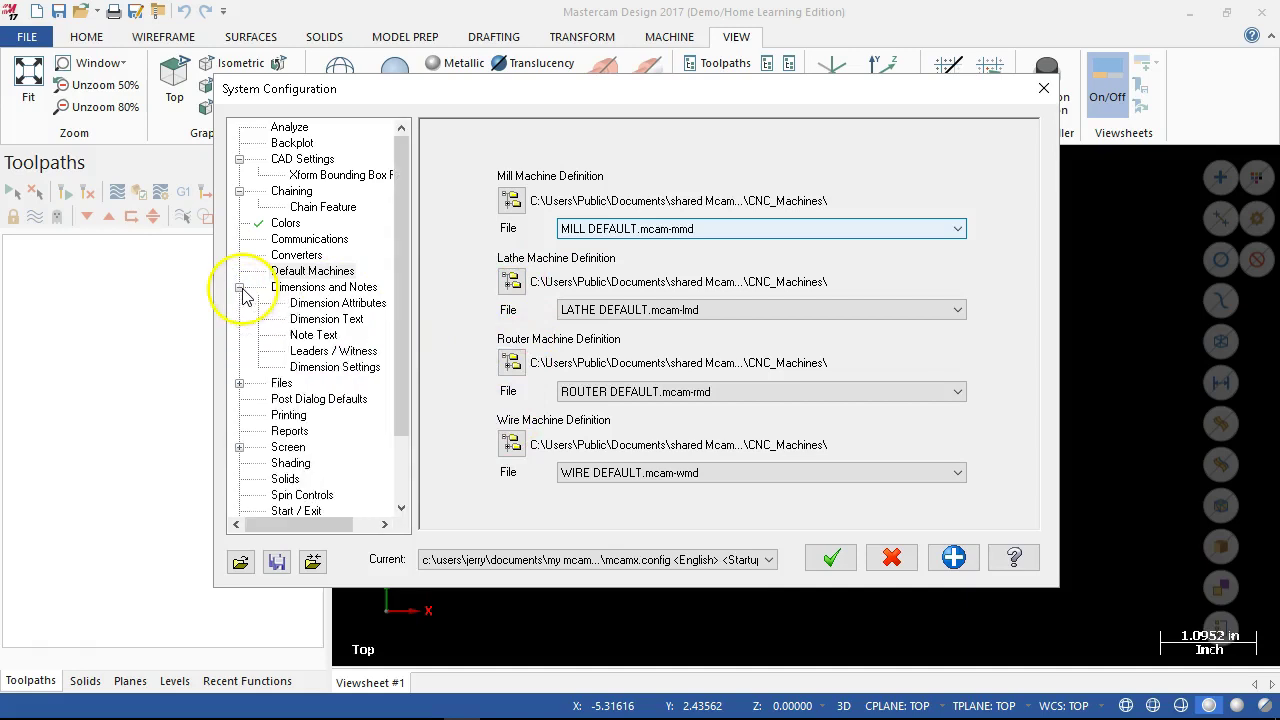
left_click(300, 288)
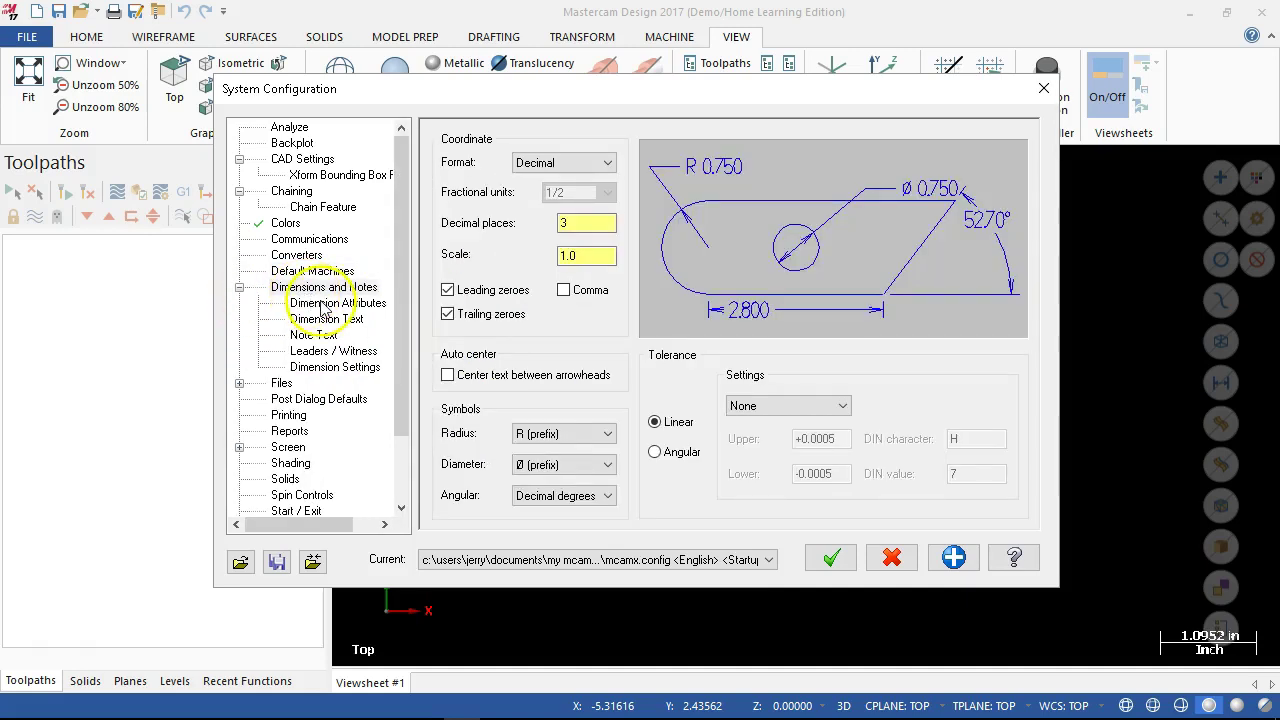
left_click(326, 320)
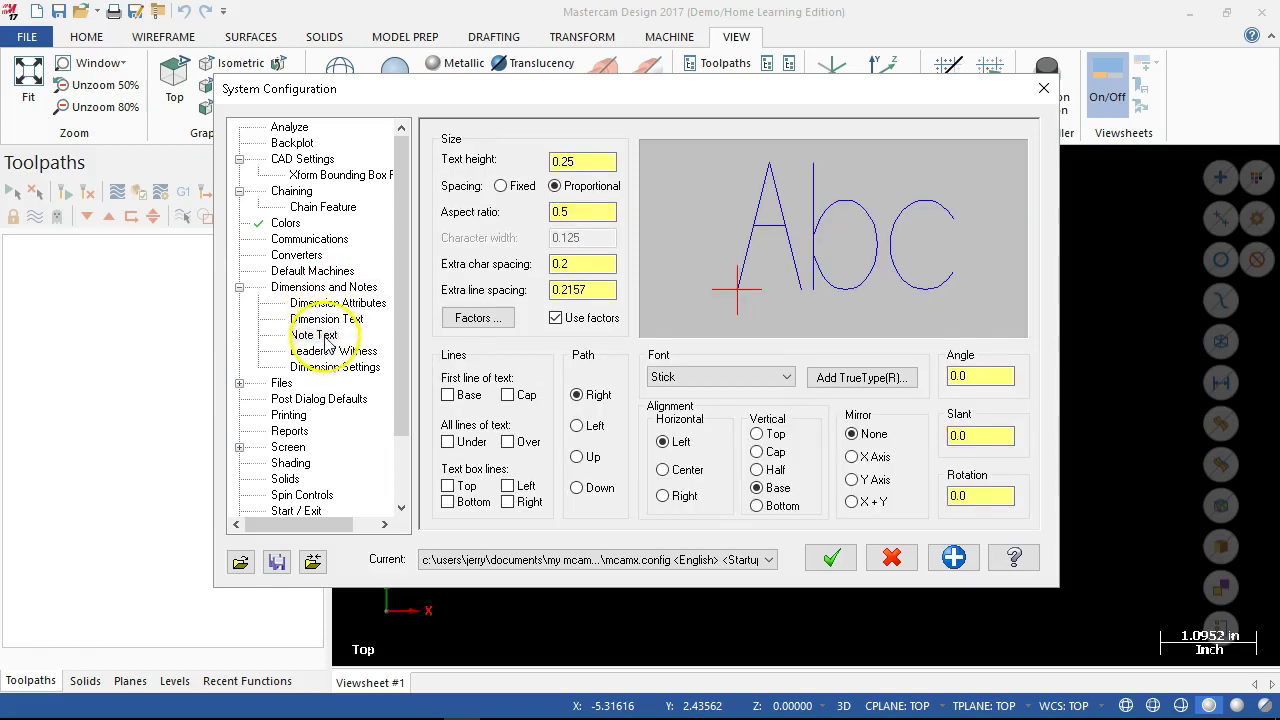
left_click(330, 351)
left_click(320, 368)
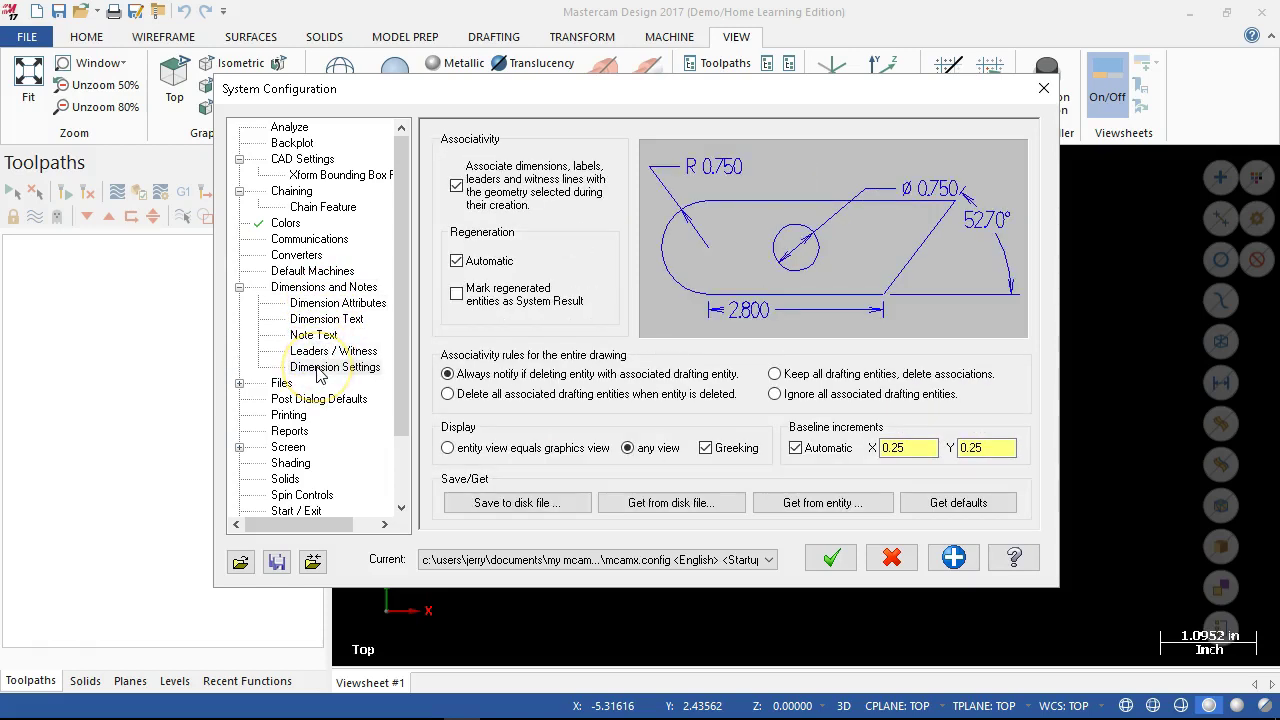
left_click(239, 289)
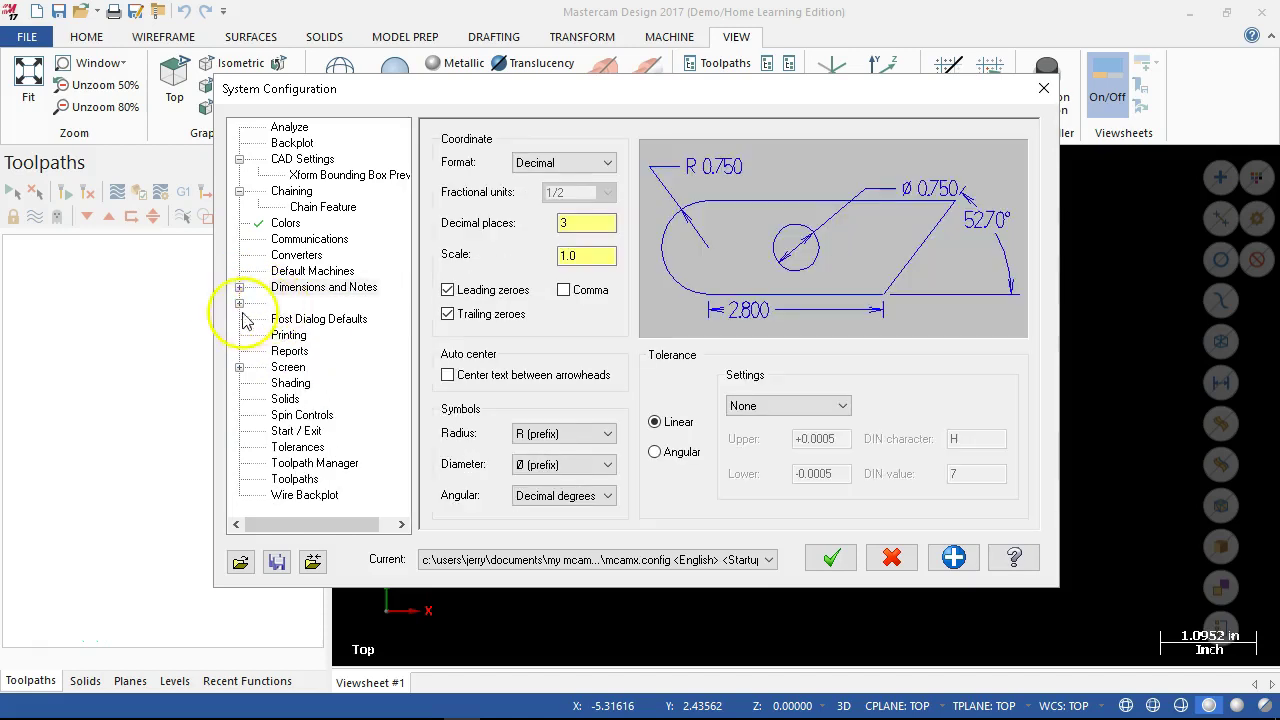
left_click(239, 303)
left_click(281, 304)
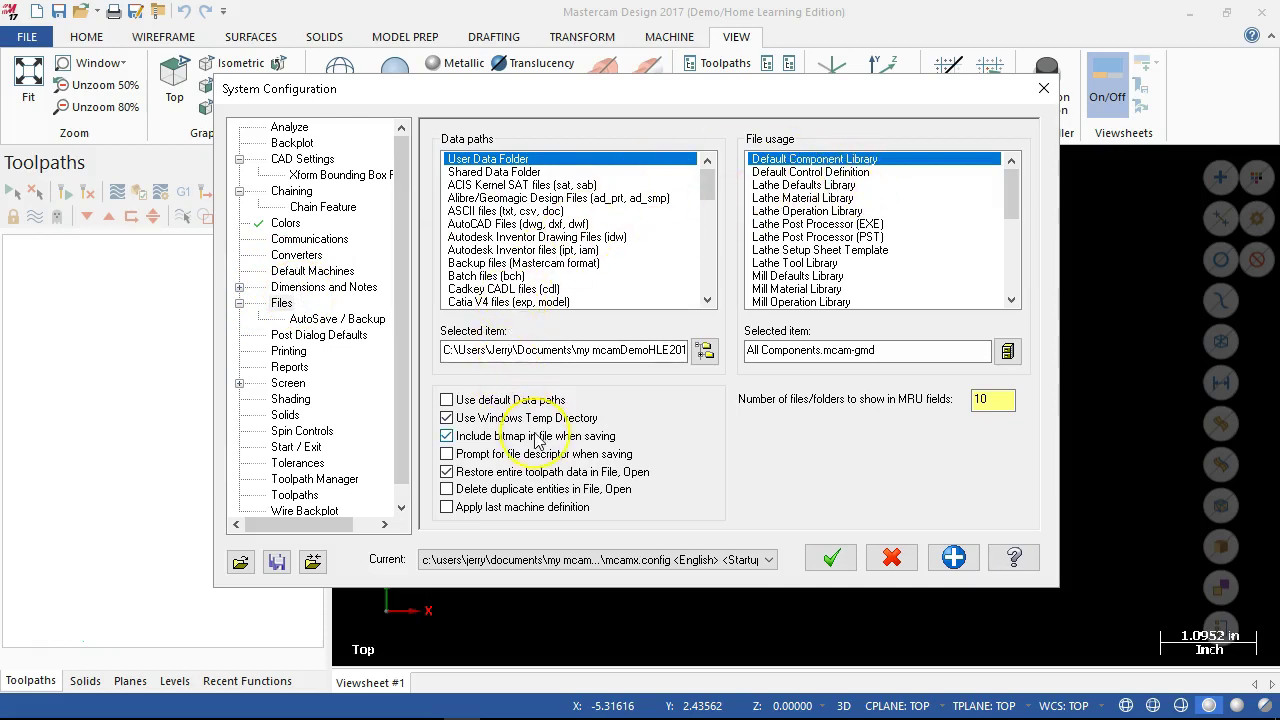
- Review AutoSave / Backup, then Post Dialog Defaults: NC file on with Ask and Edit, extension .nc
left_click(338, 320)
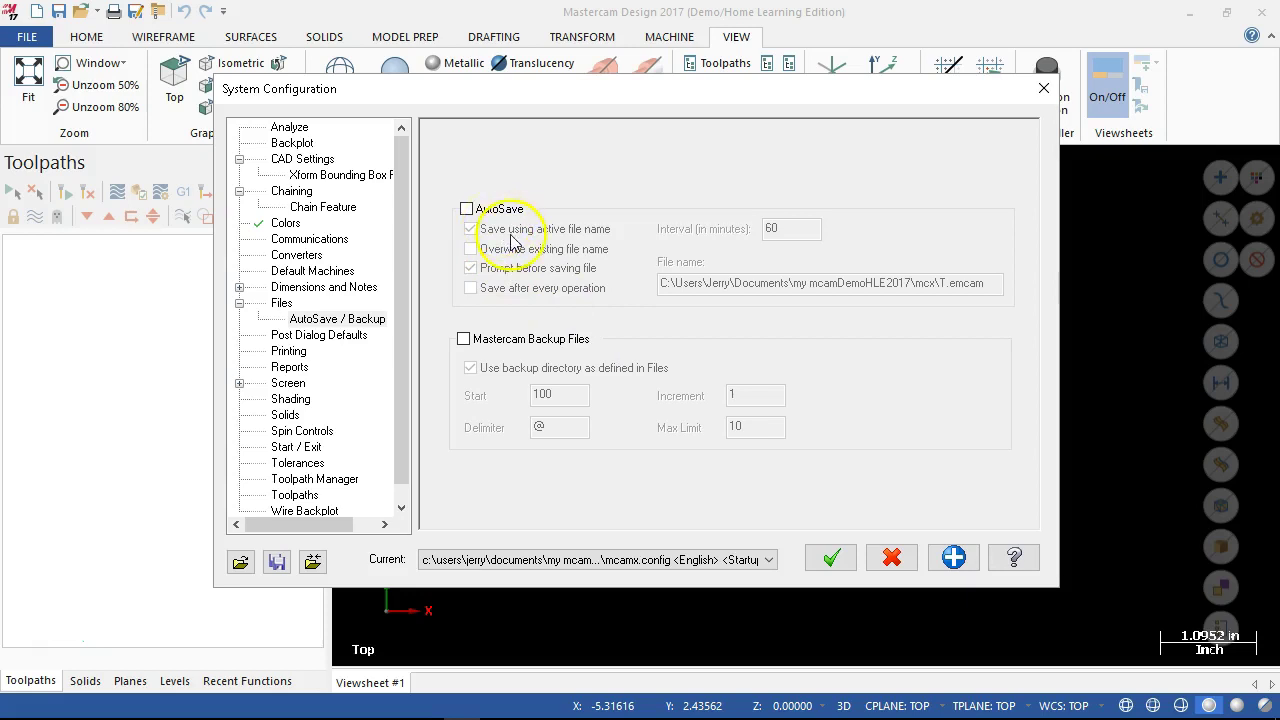
left_click(341, 345)
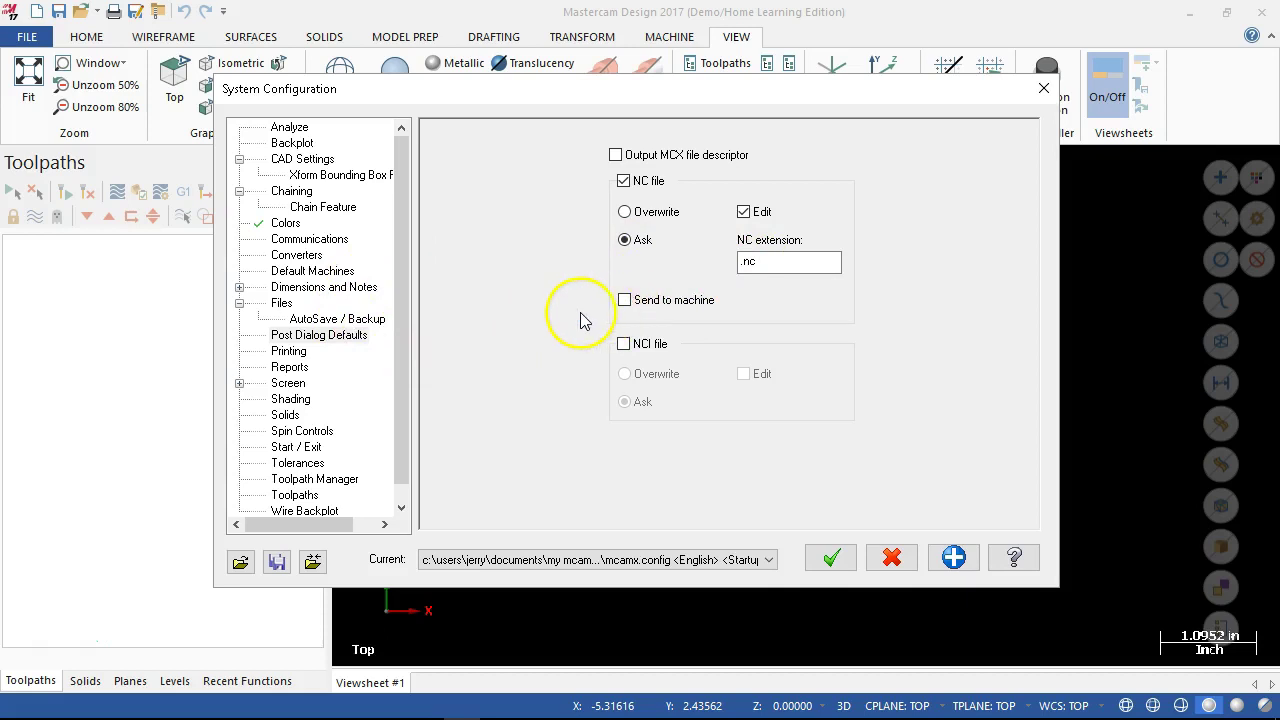
- Step through Printing, Reports and Screen, expanding Screen to reveal Grid Settings, Viewsheets and View Settings
left_click(292, 351)
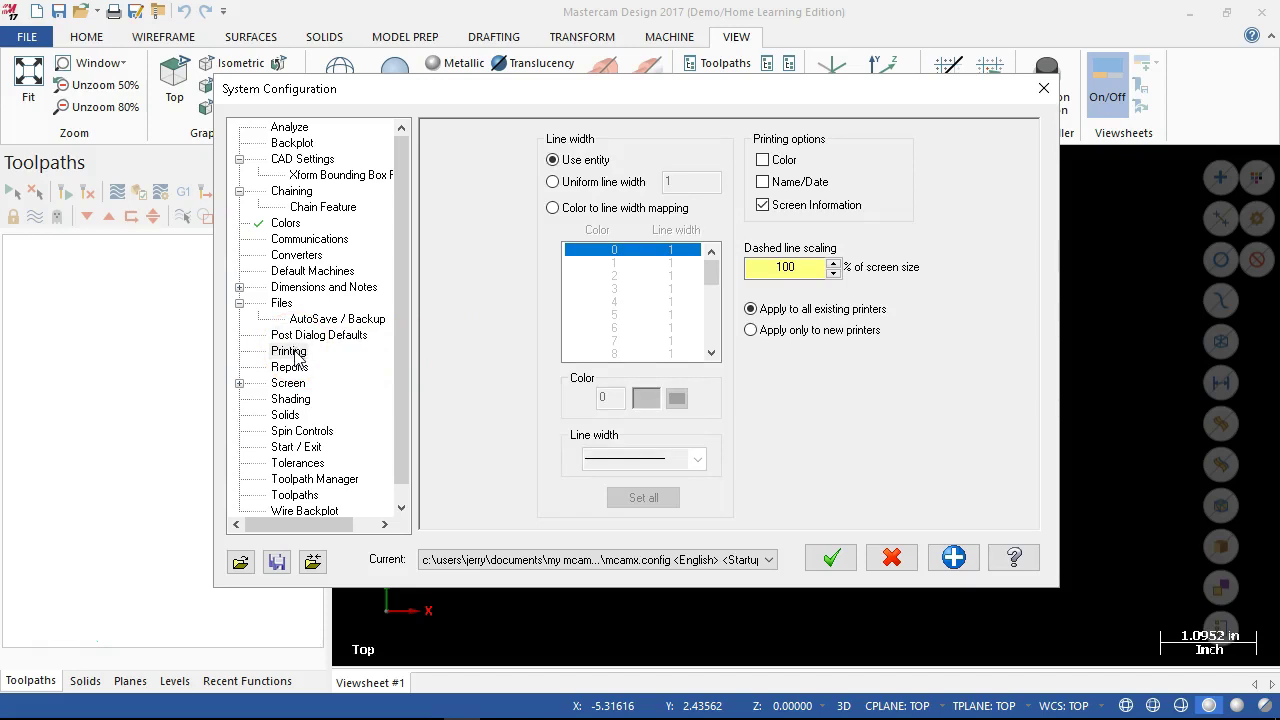
left_click(305, 369)
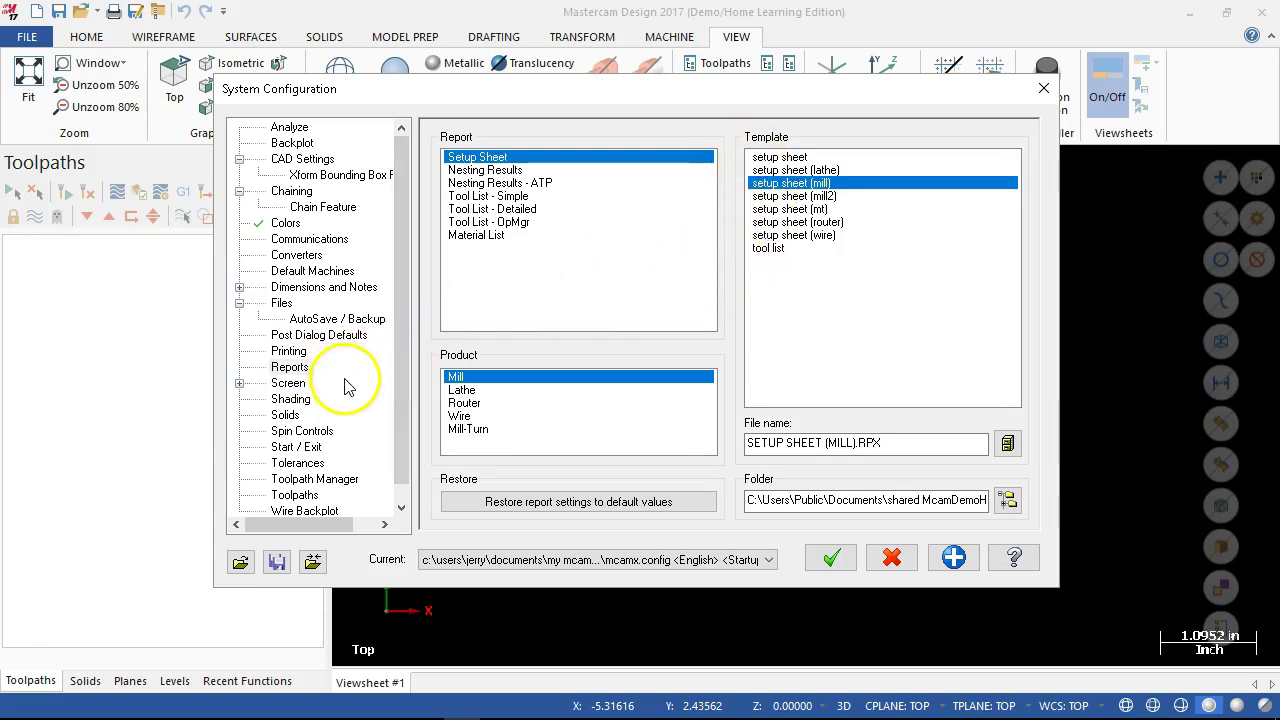
left_click(288, 385)
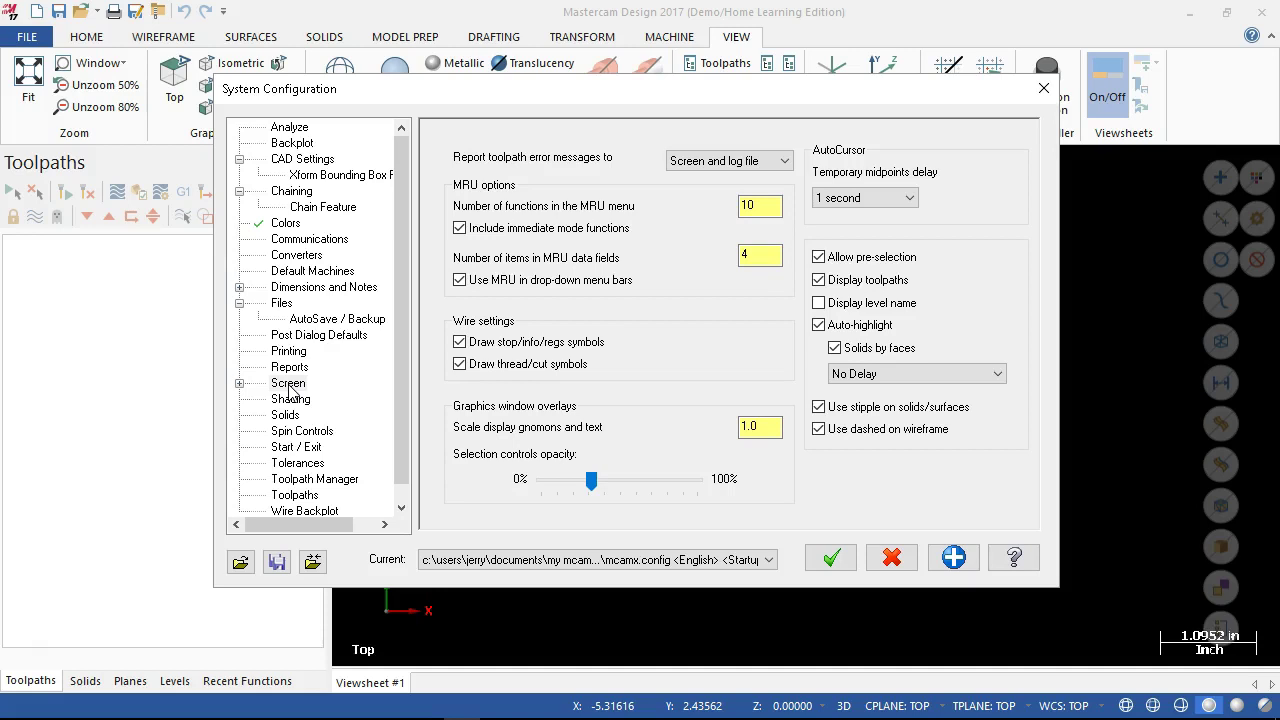
left_click(240, 386)
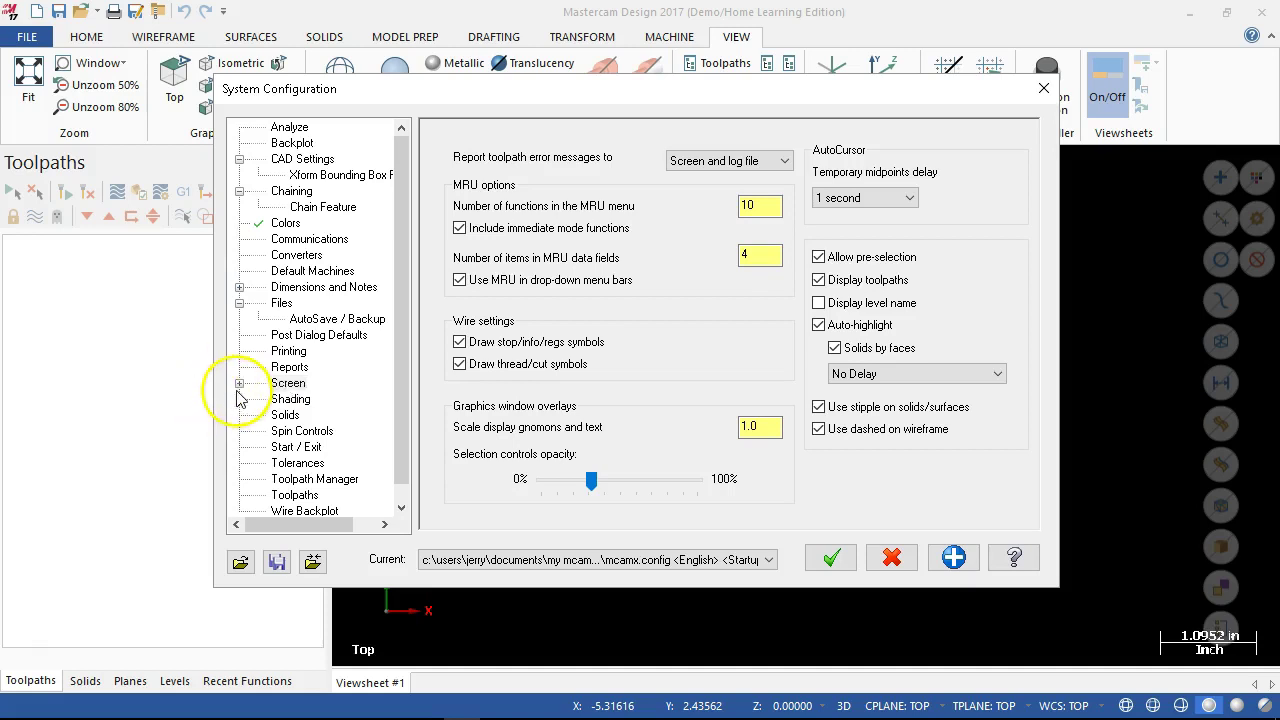
left_click(240, 384)
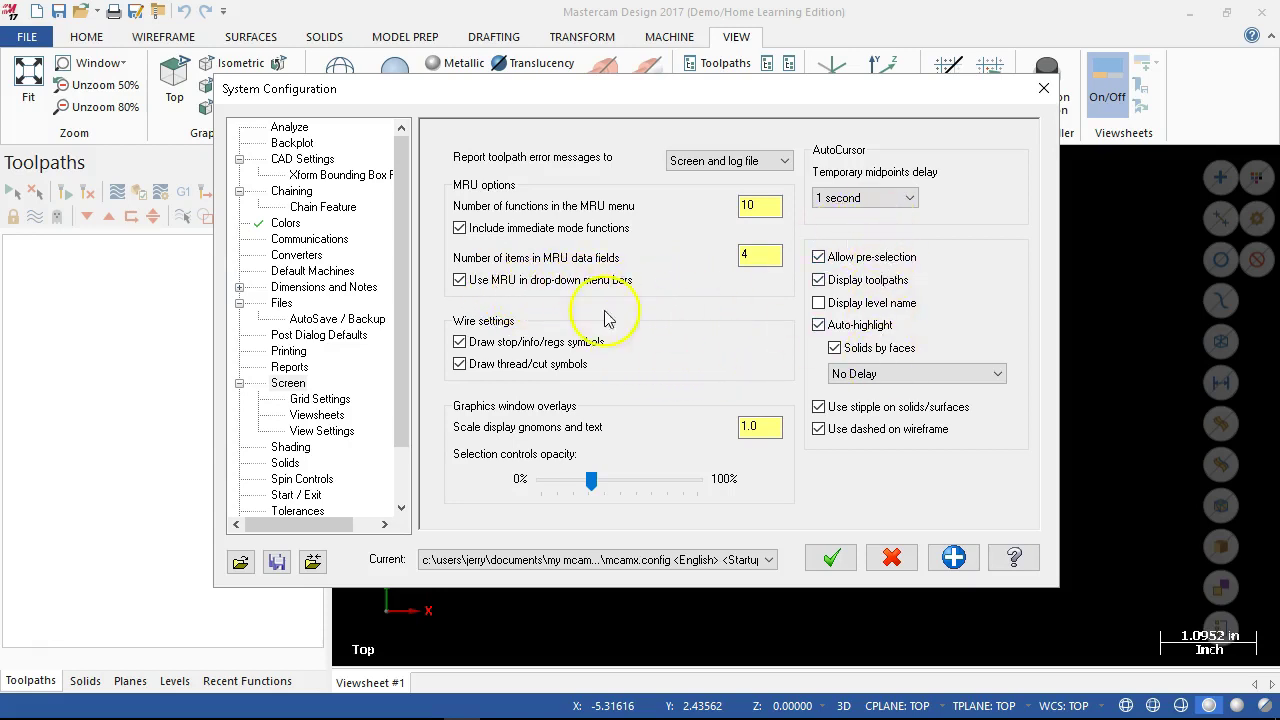
- In Grid Settings, replace the 0.25 X and Y spacing values with 1
left_click(318, 399)
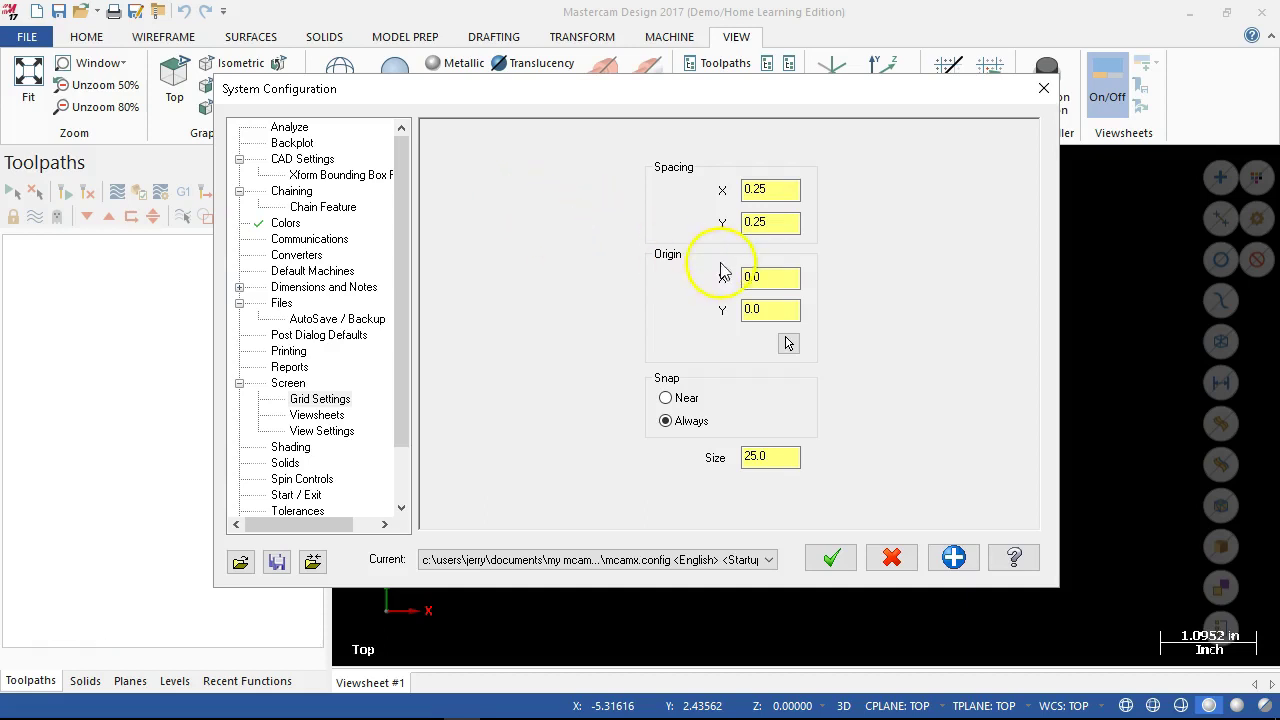
left_click(766, 285)
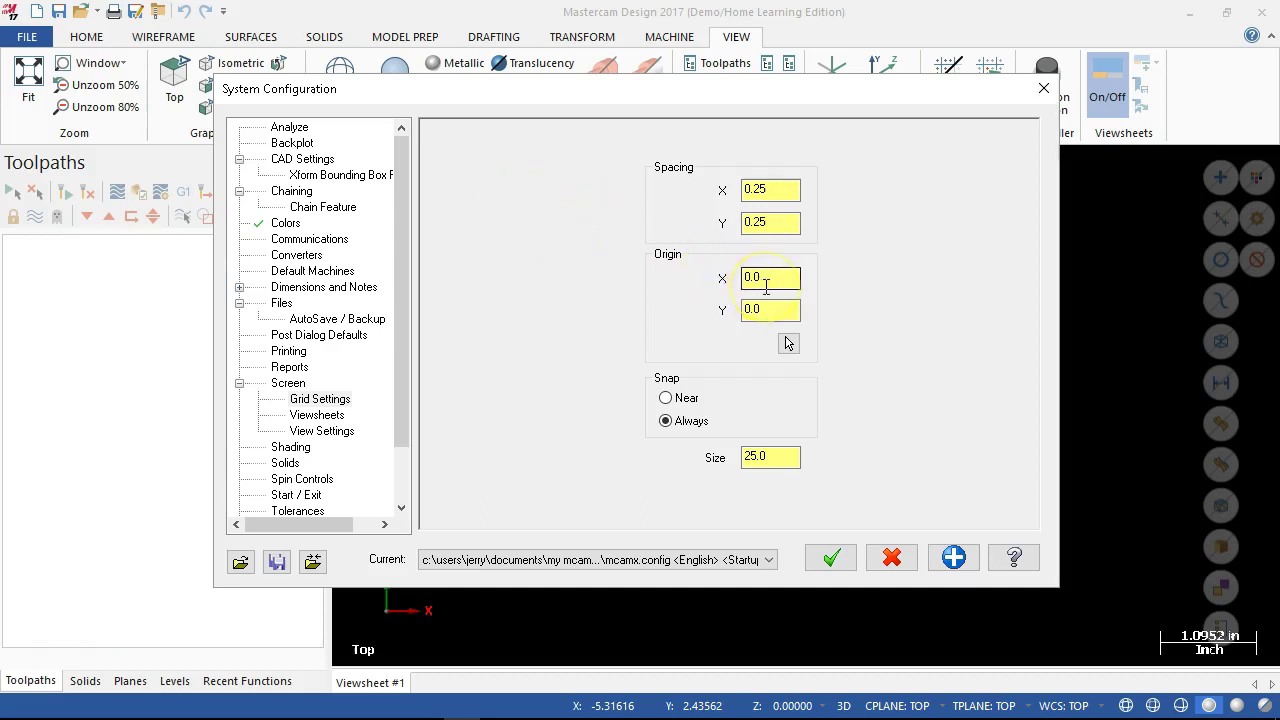
double_click(779, 193)
type("1")
double_click(778, 222)
type("1")
key("Tab")
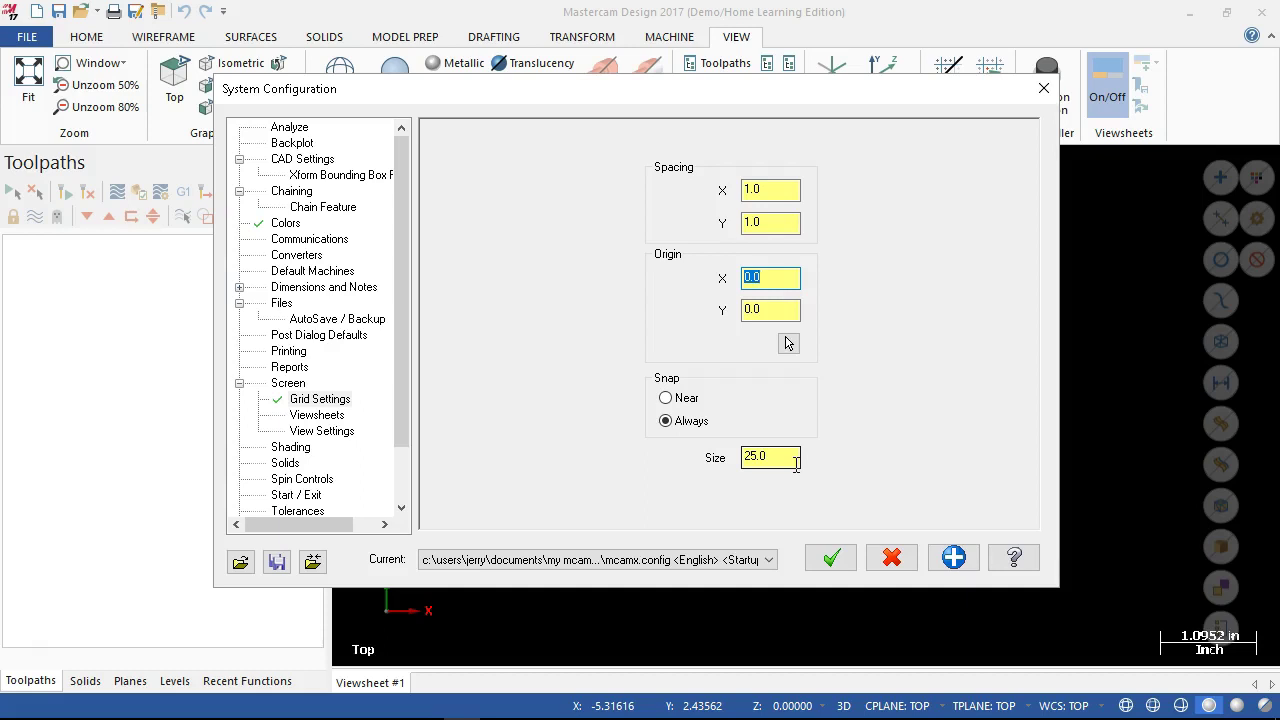
- Check the grid size value of 25.0
left_click(769, 456)
left_click(770, 456)
left_click(792, 440)
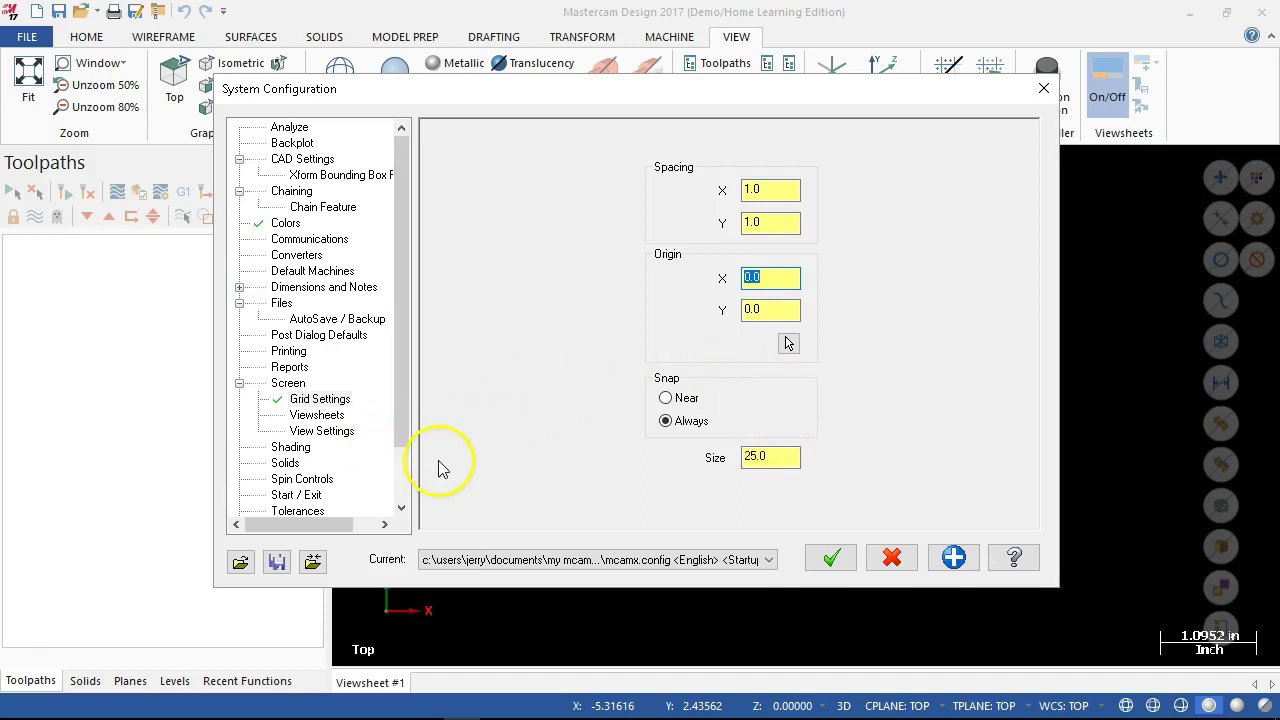
- Browse Viewsheets and View Settings, then apply and save all settings to mcamx.config
left_click(326, 418)
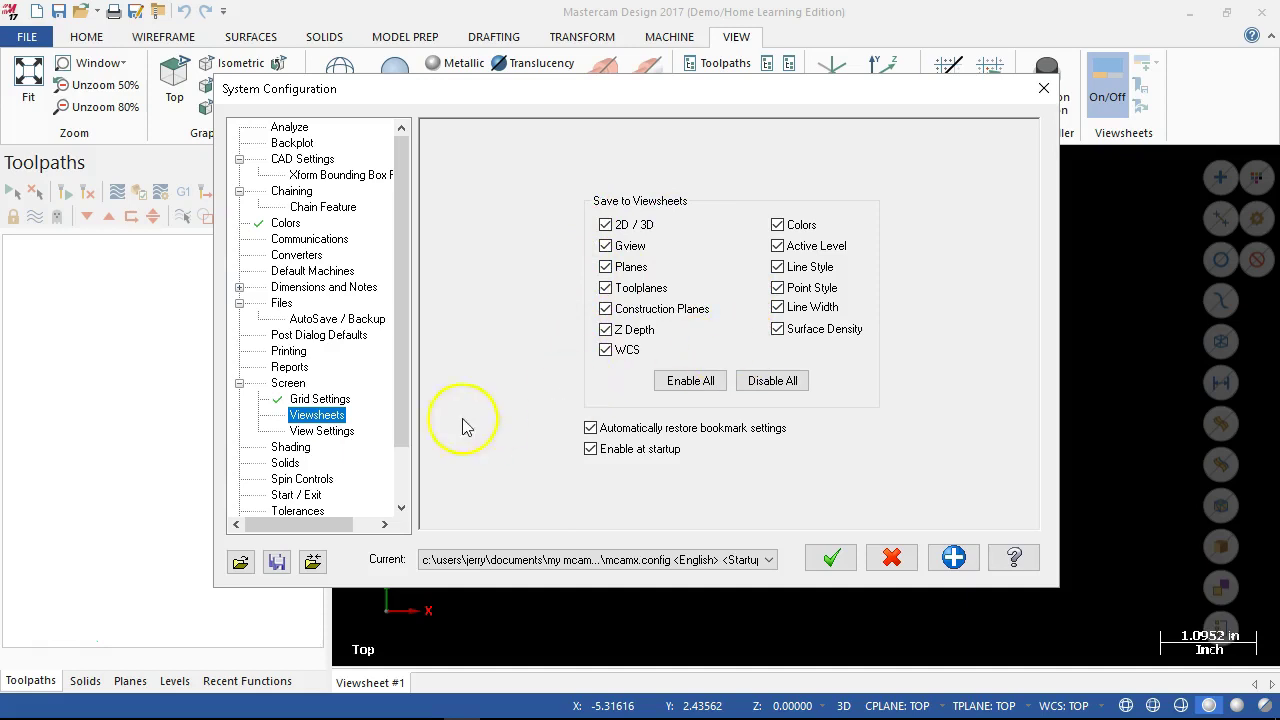
left_click(319, 399)
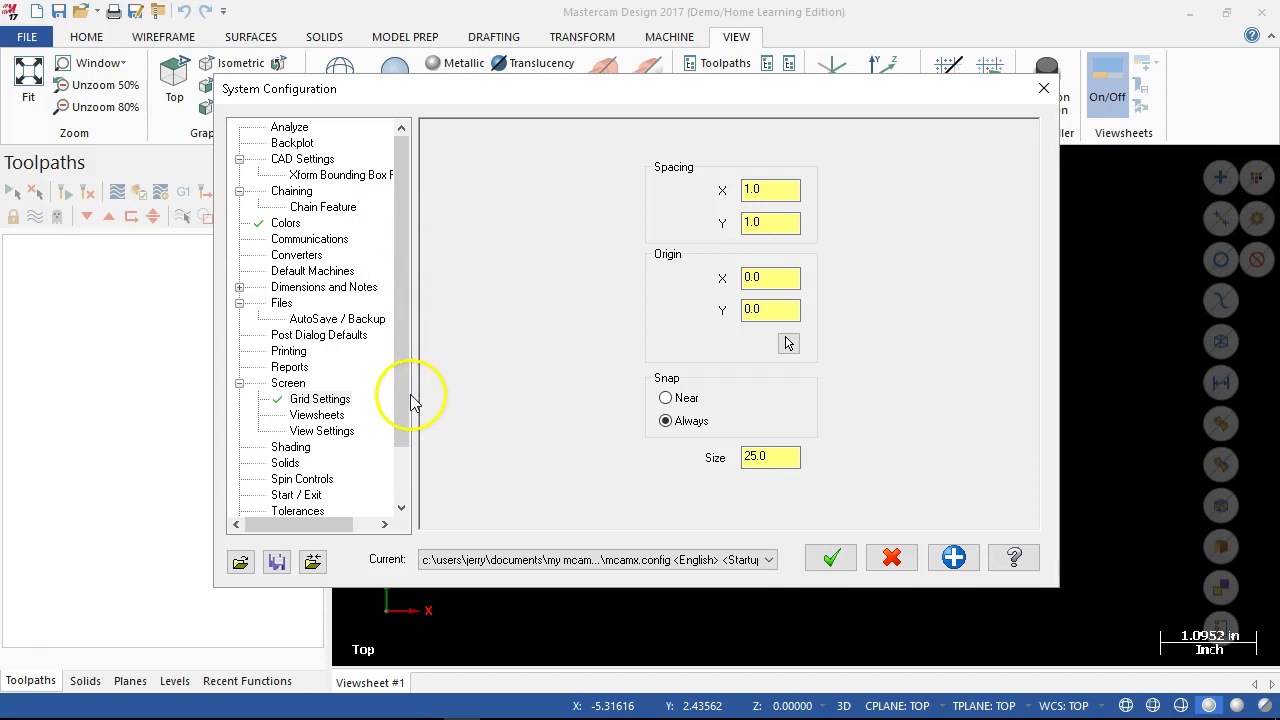
left_click_drag(405, 412, 393, 465)
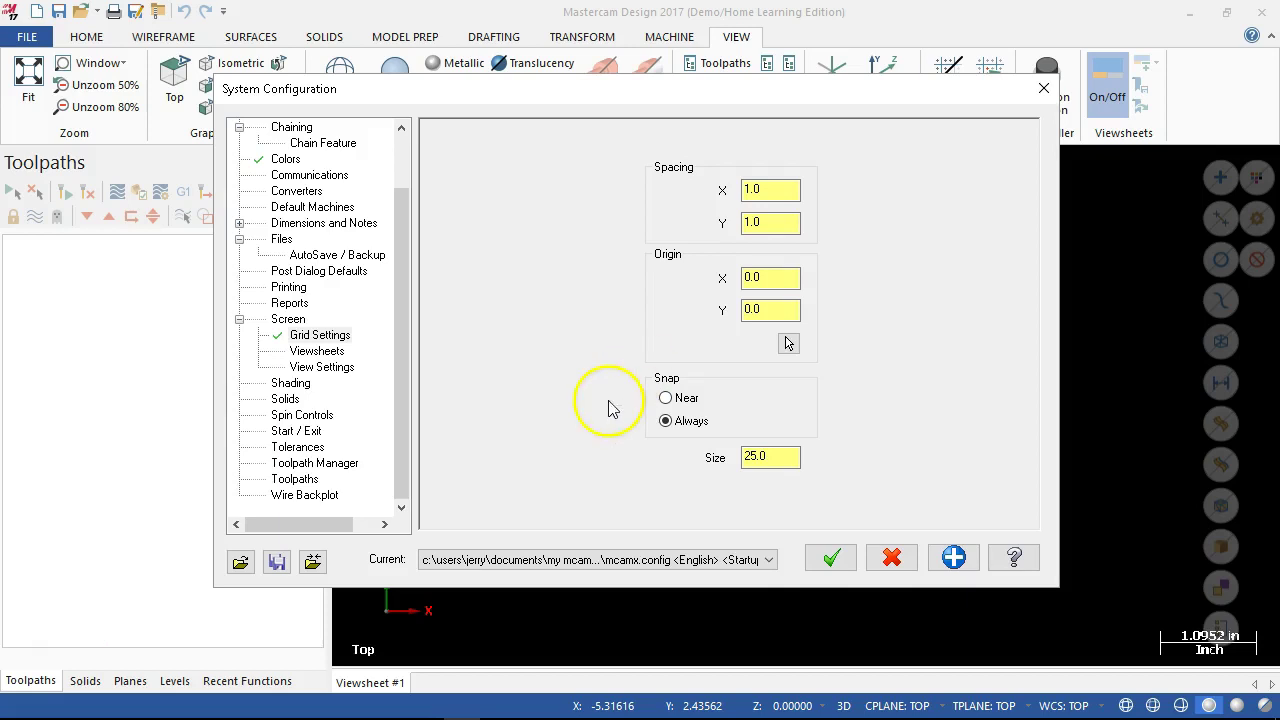
left_click(317, 352)
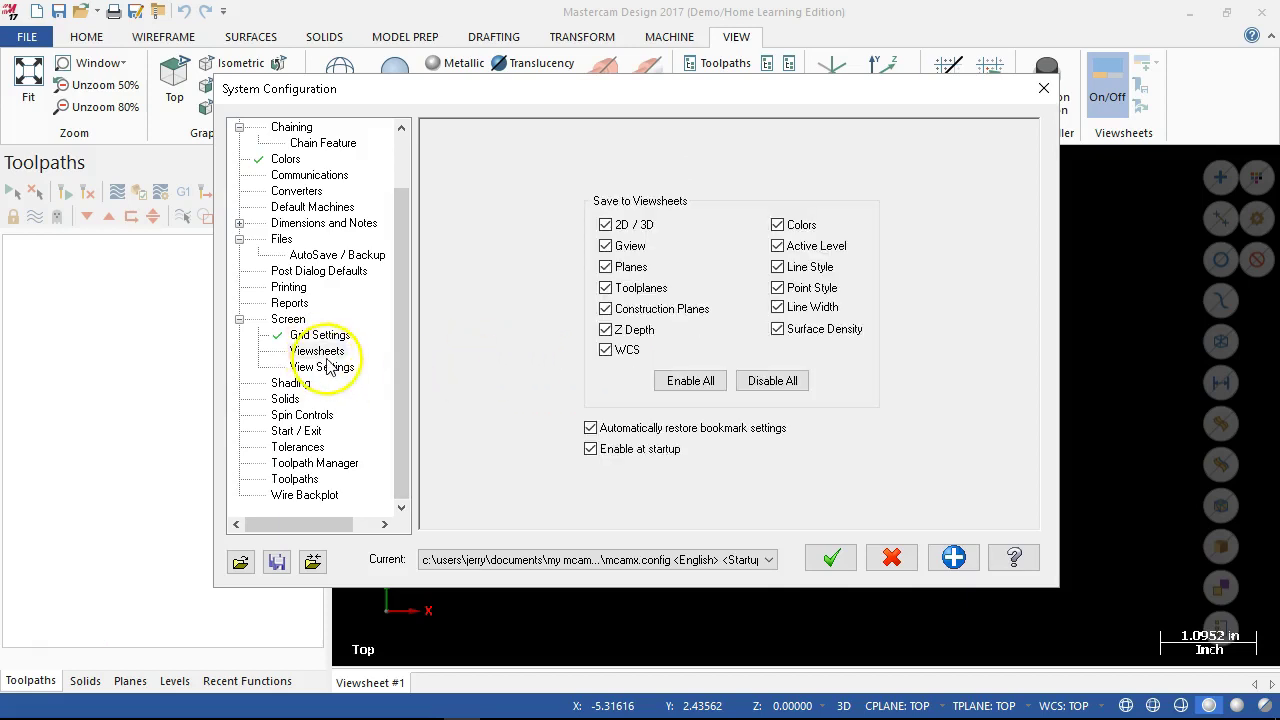
left_click(325, 368)
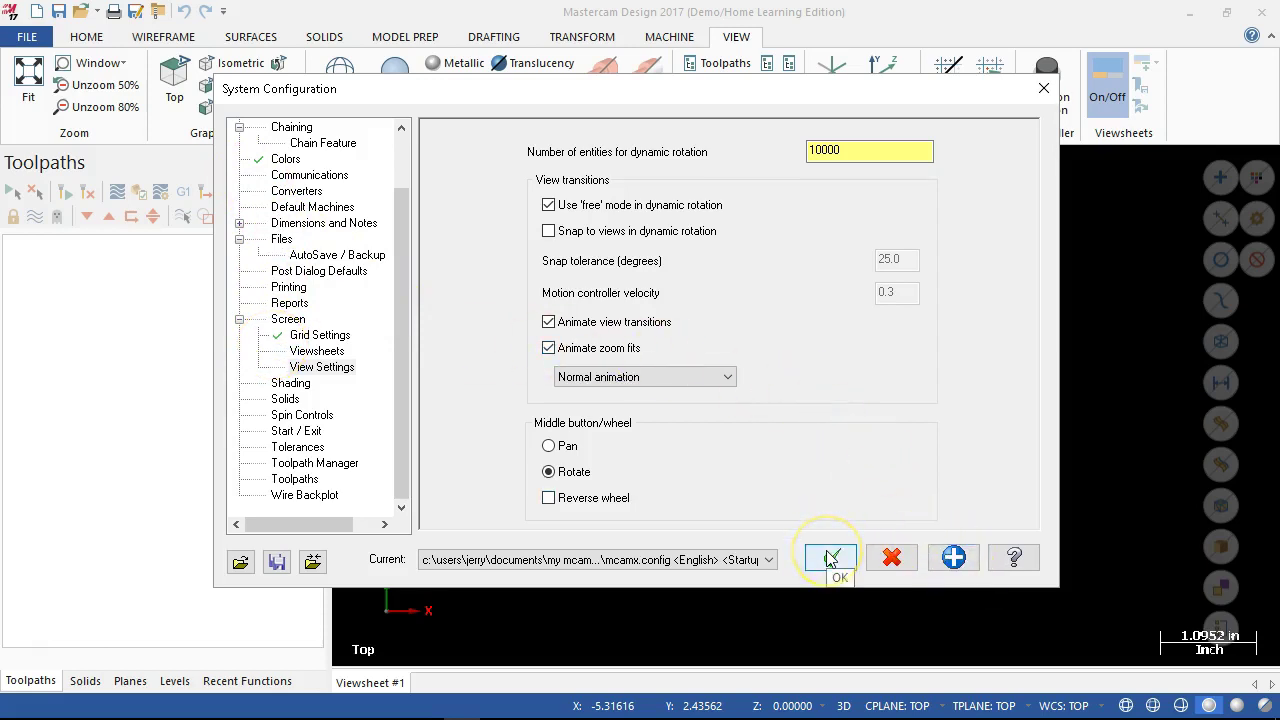
left_click(953, 557)
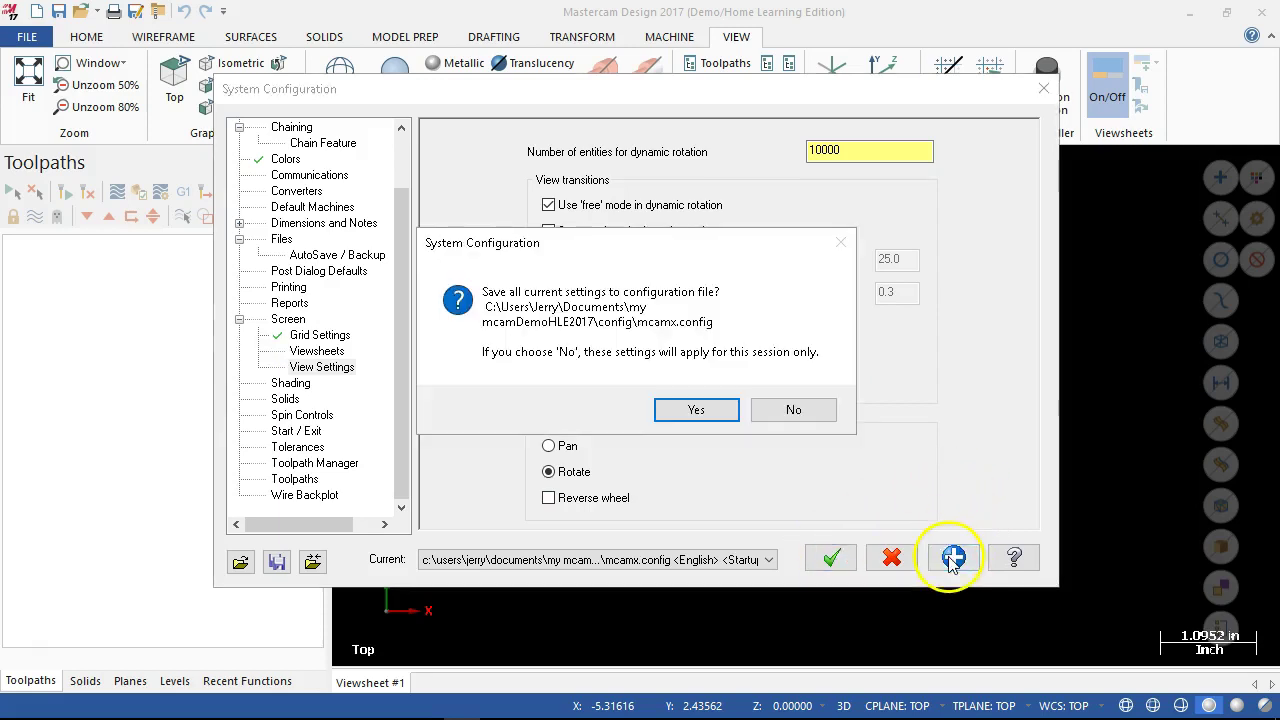
left_click(693, 409)
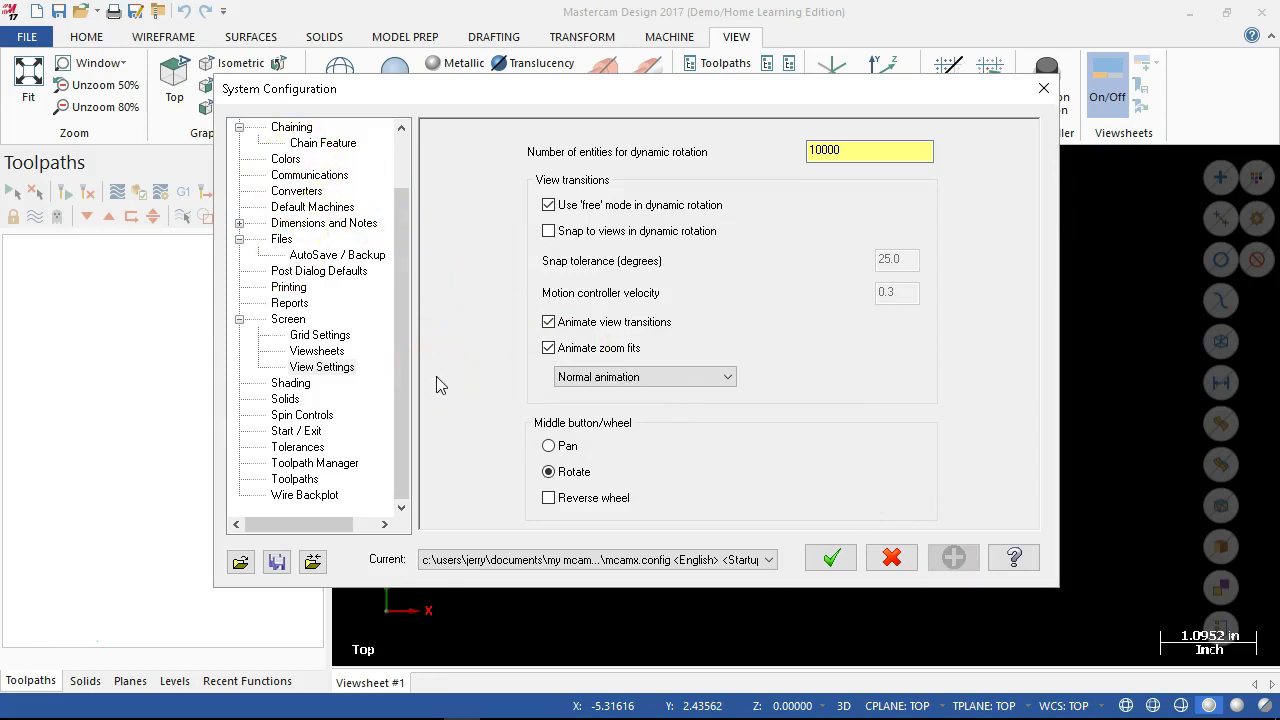
- Browse Shading, Solids, Spin Controls, Start / Exit, Tolerances, Toolpath Manager, Toolpaths and Wire Backplot pages
left_click(293, 384)
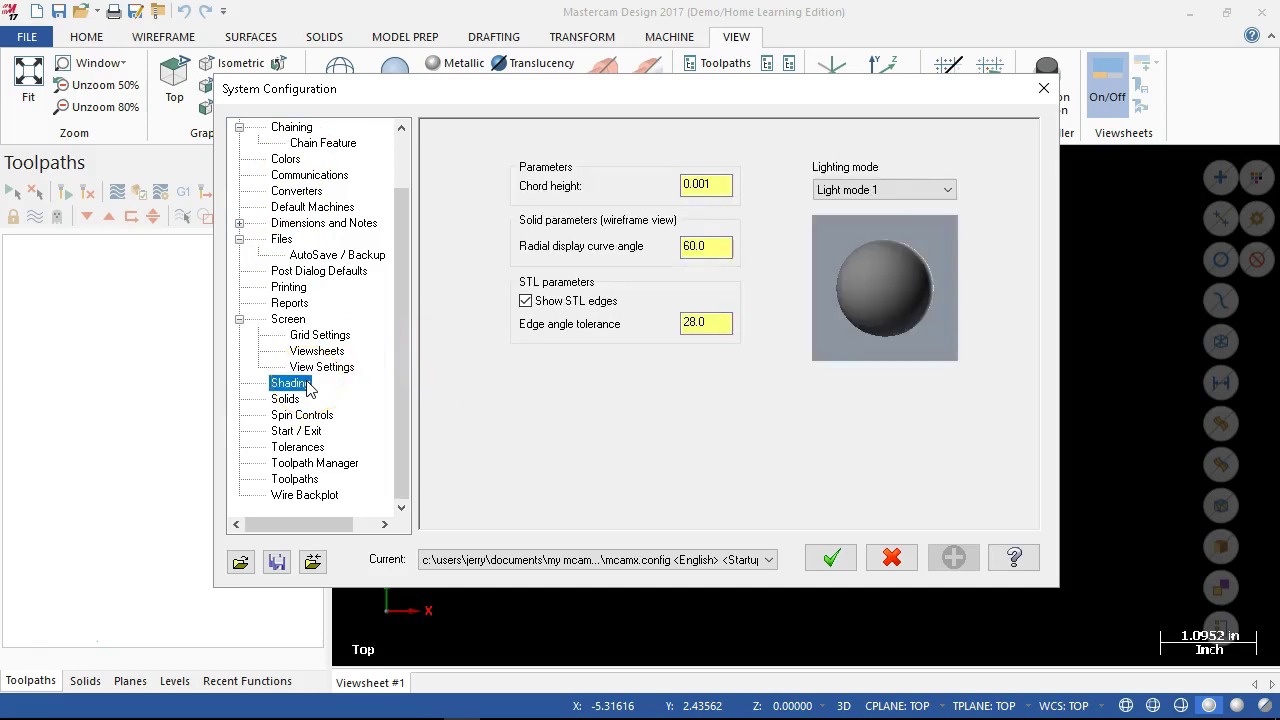
left_click(291, 396)
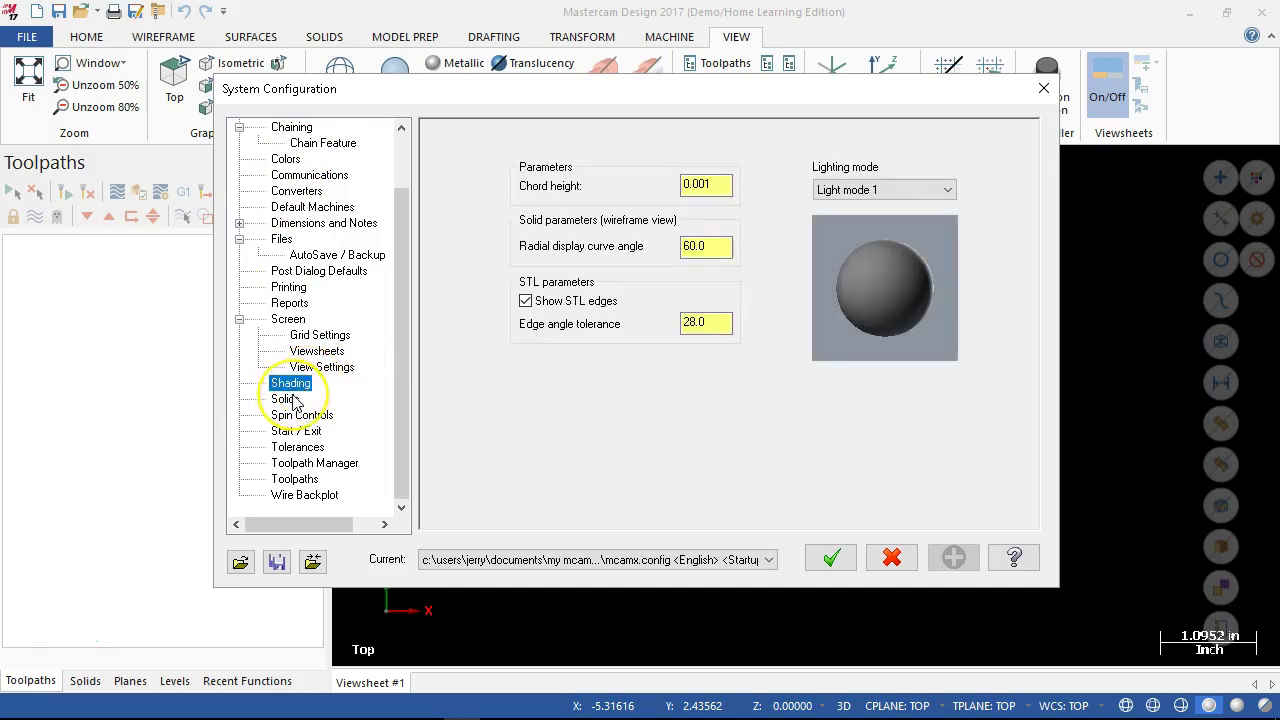
left_click(316, 414)
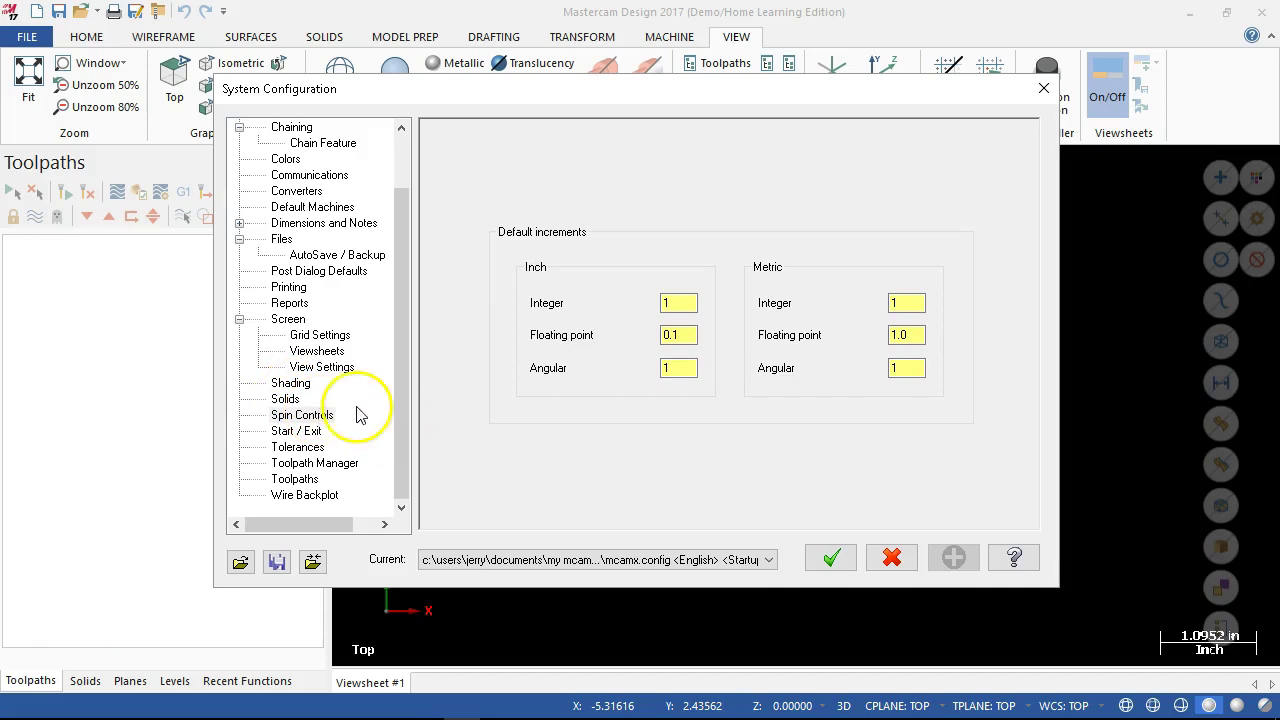
left_click(312, 431)
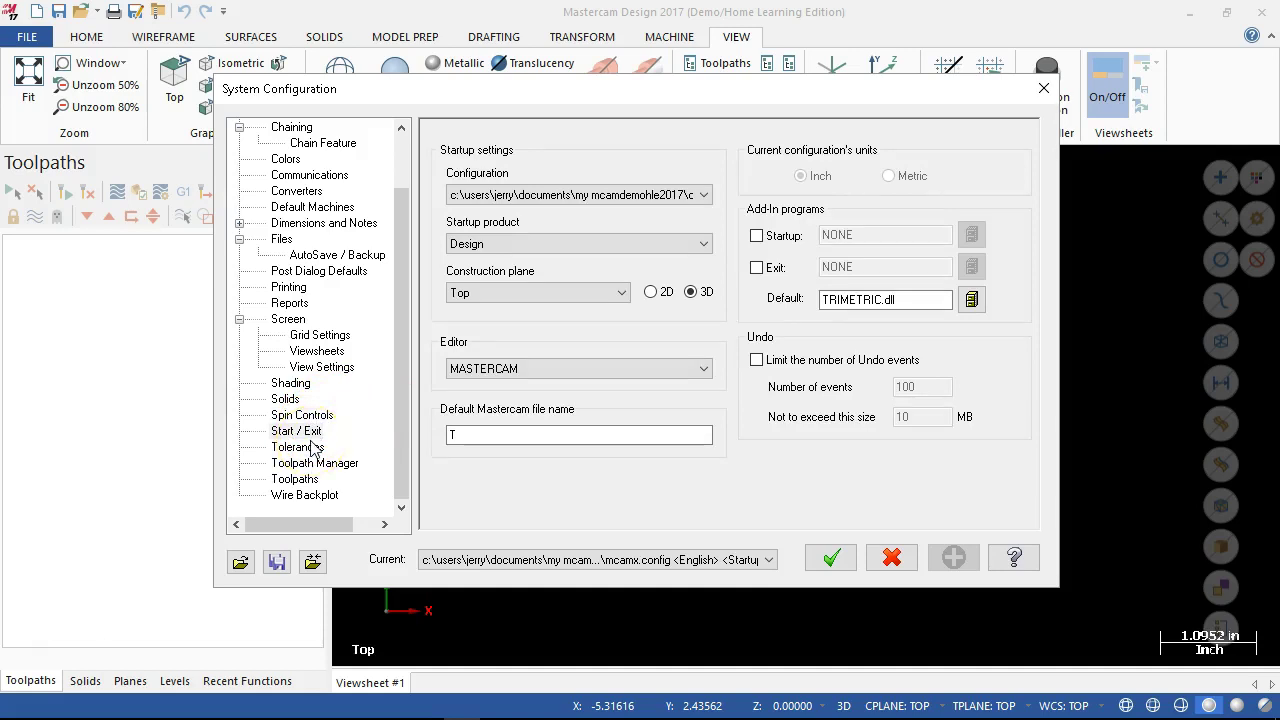
left_click(298, 447)
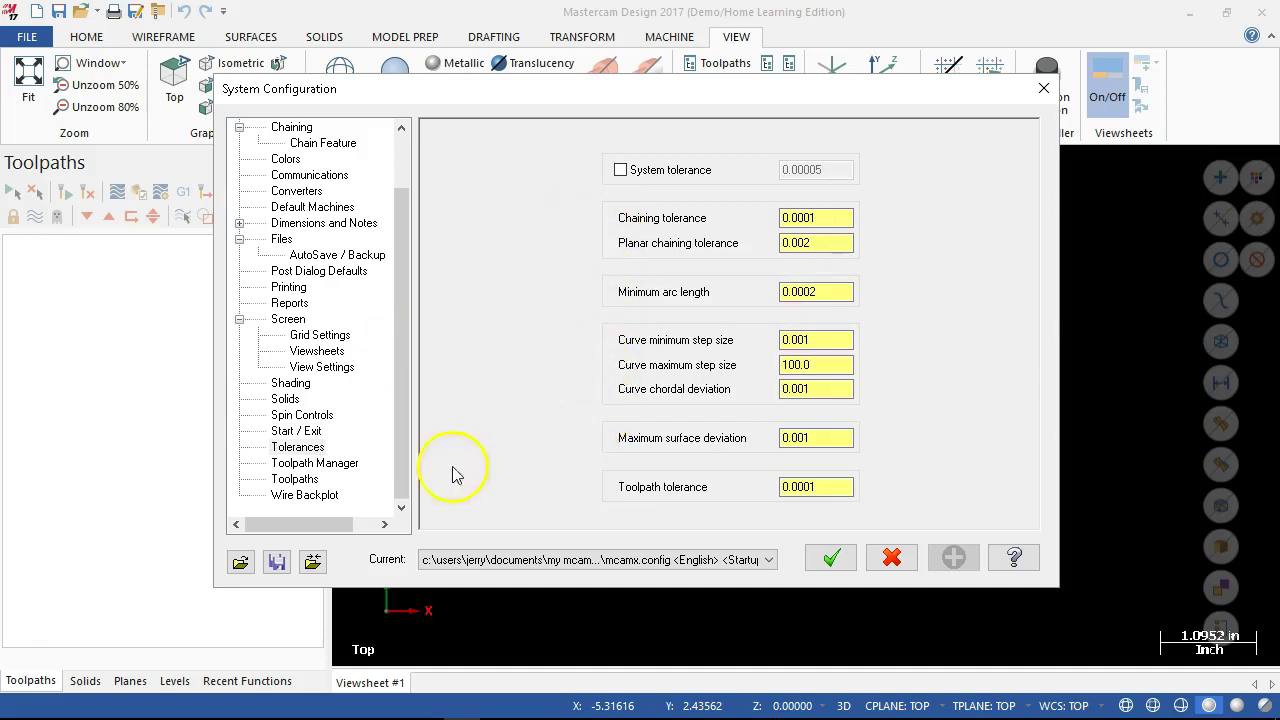
left_click(339, 466)
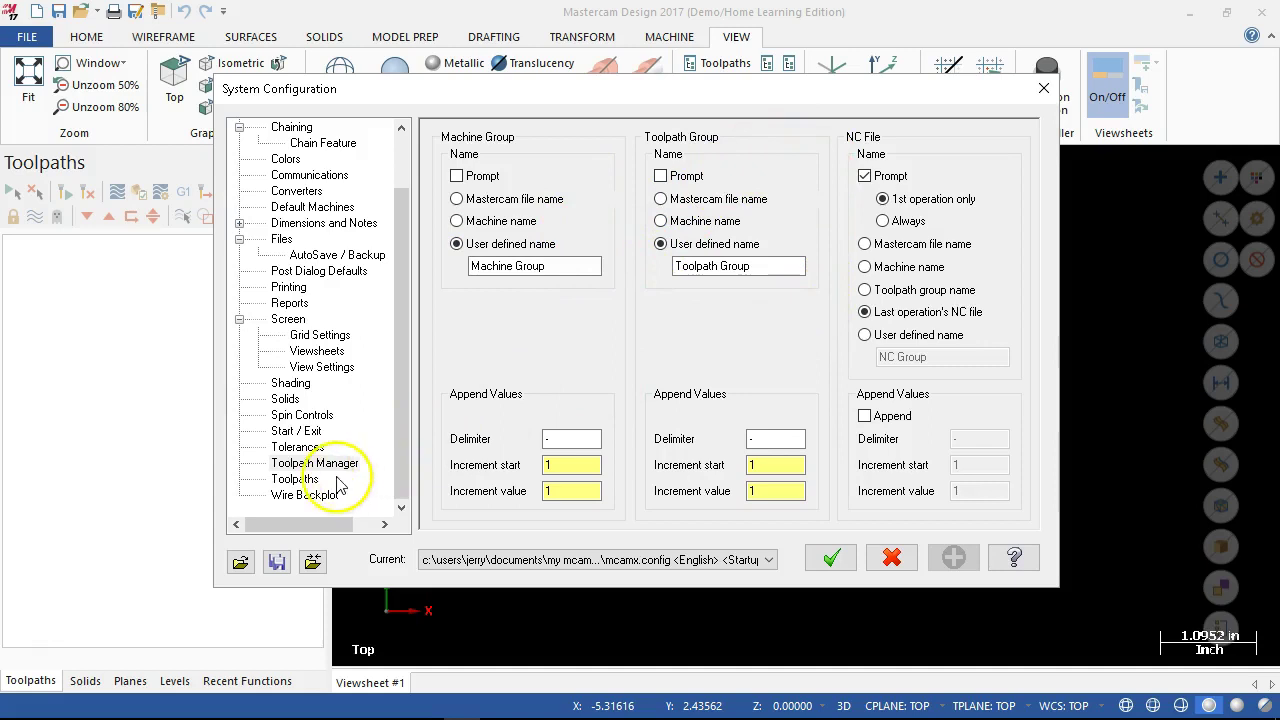
left_click(294, 479)
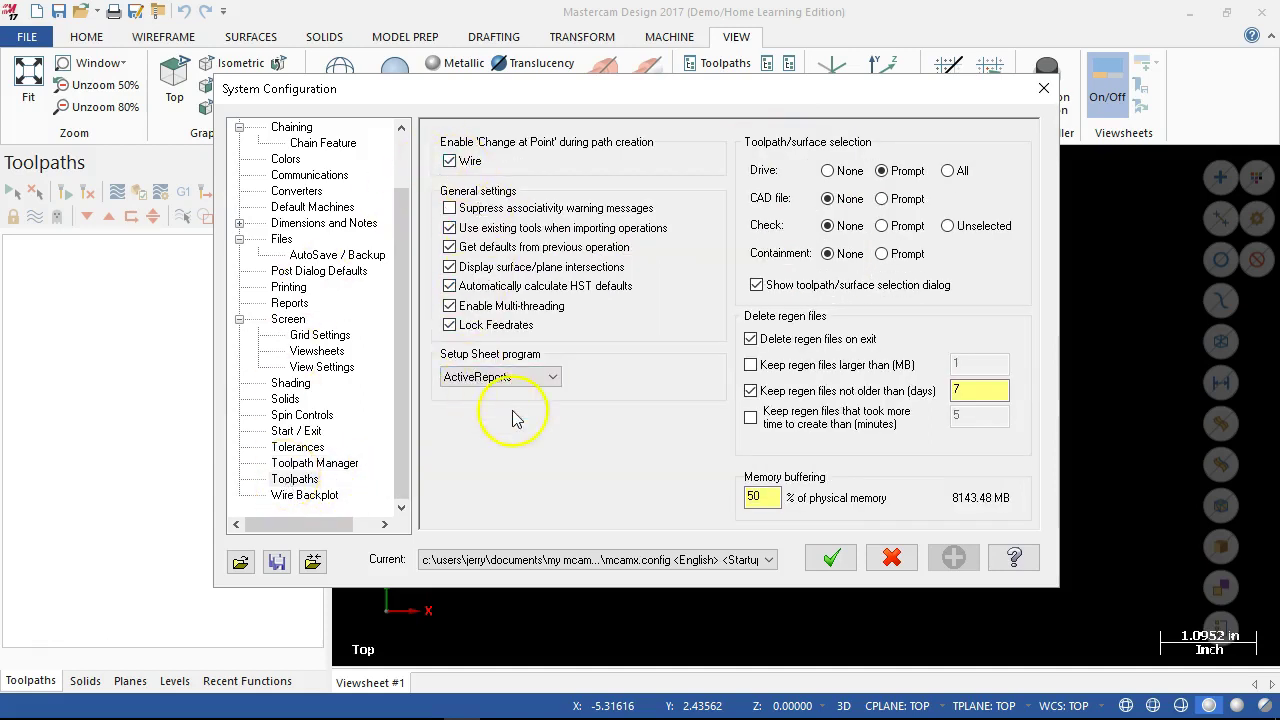
left_click(304, 496)
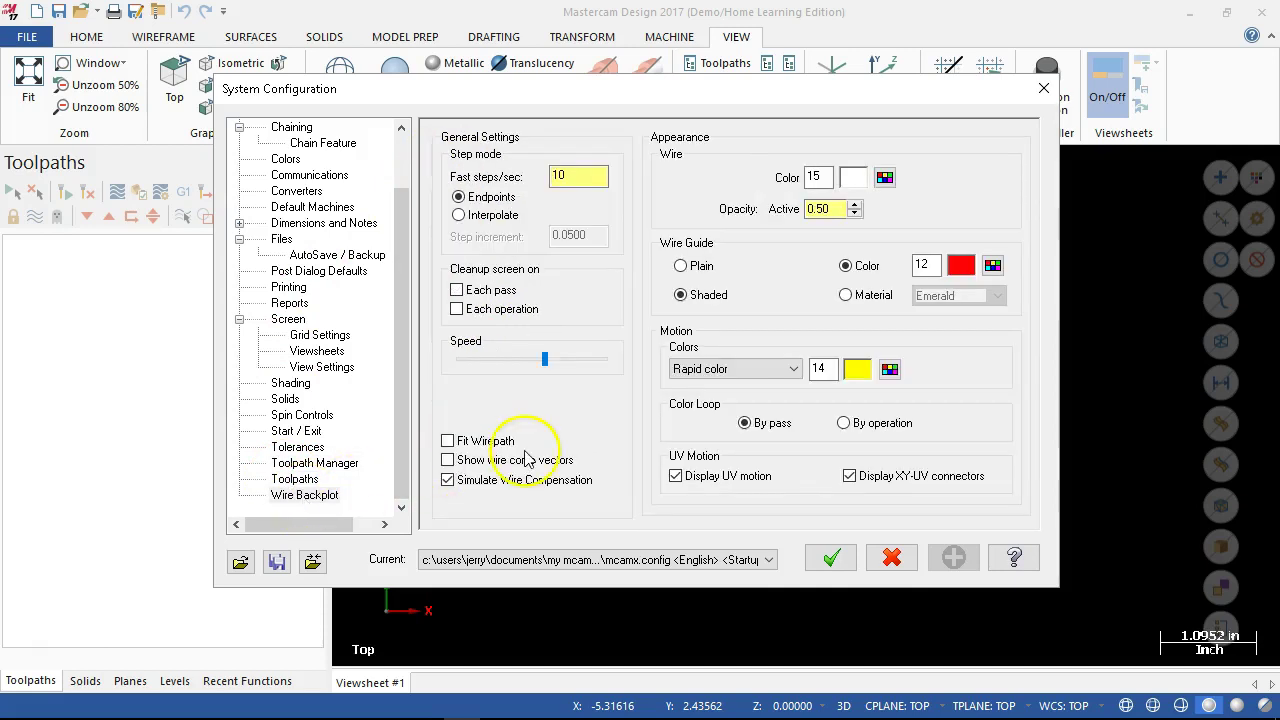
- Accept and close System Configuration, then check the graphics area's right-click quick options
left_click(834, 558)
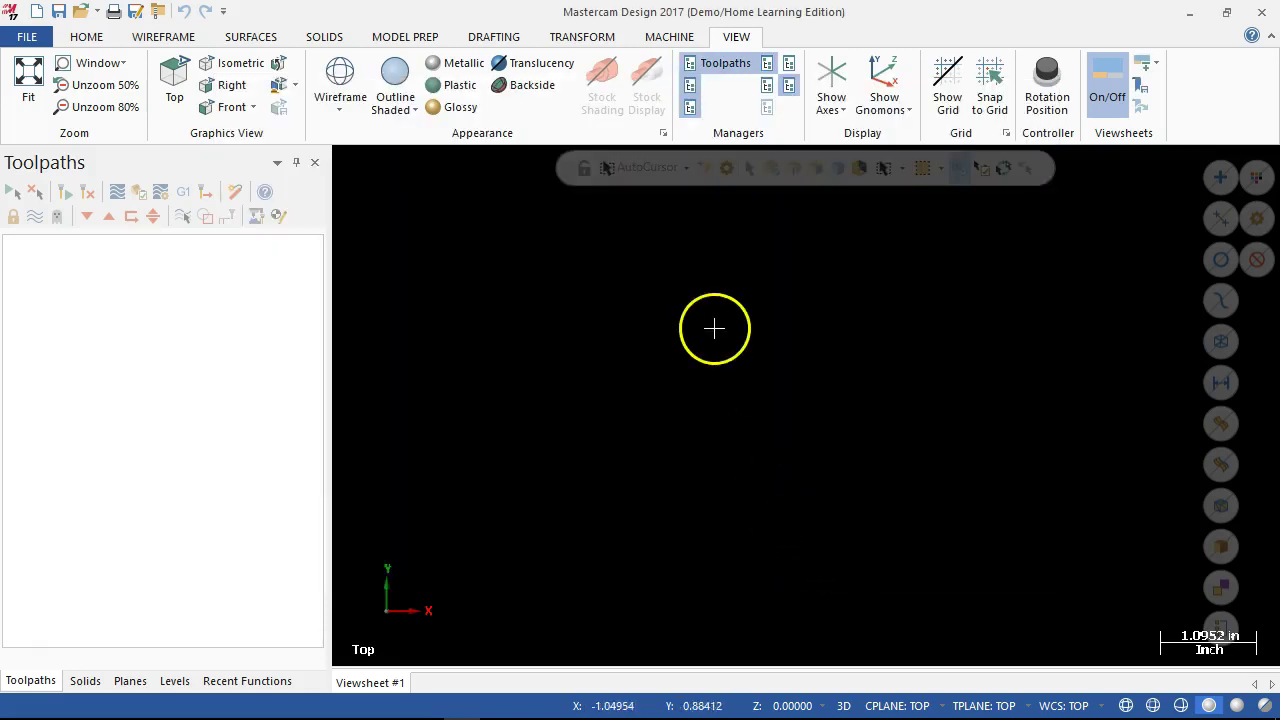
right_click(729, 310)
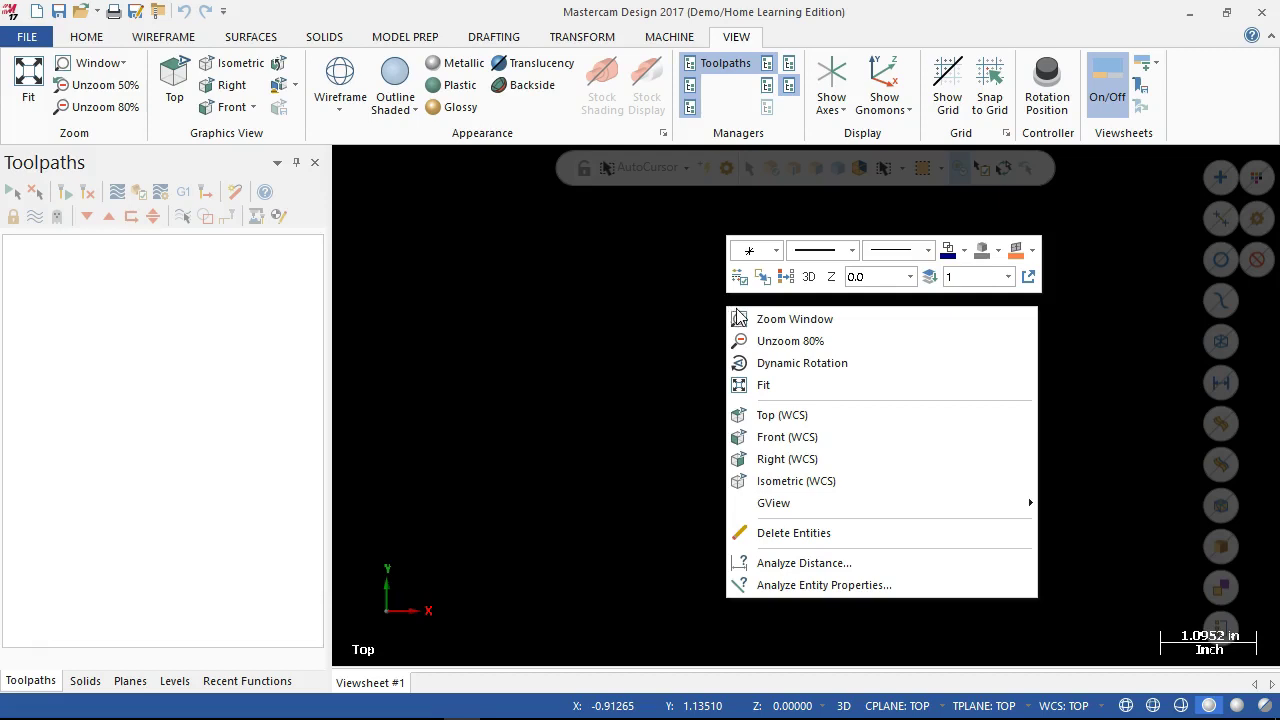
left_click(748, 284)
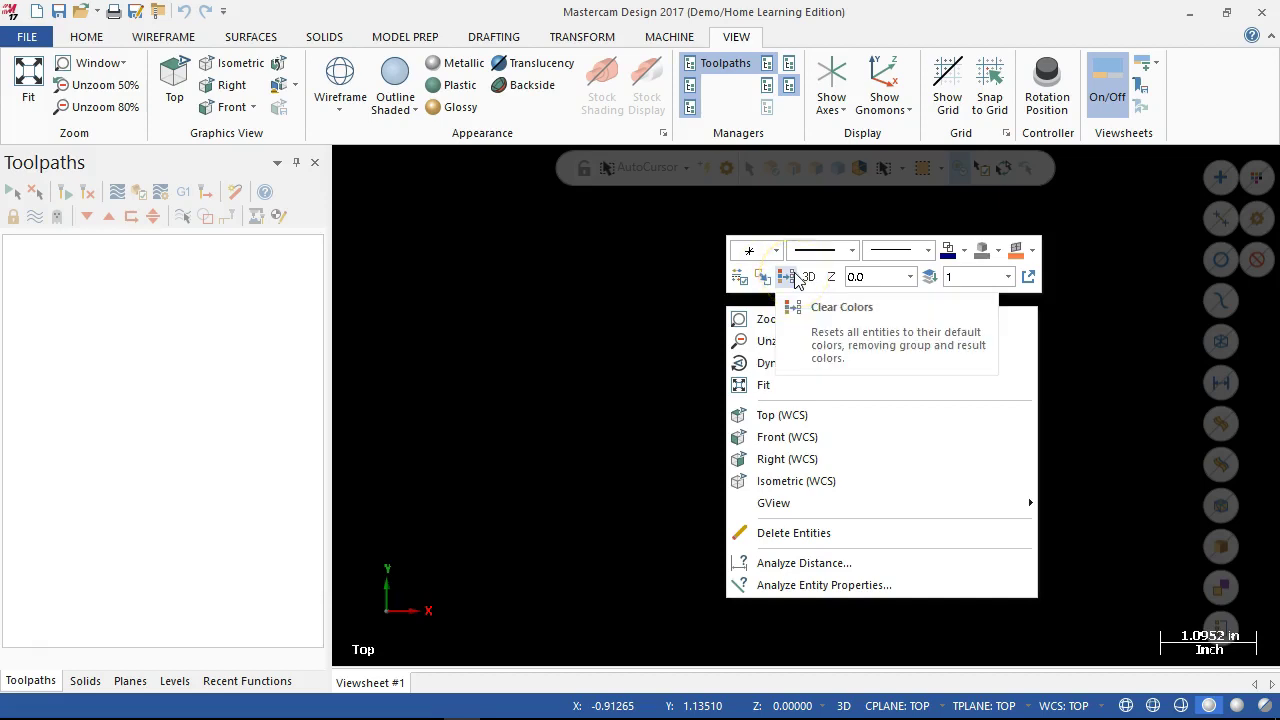
left_click(1213, 110)
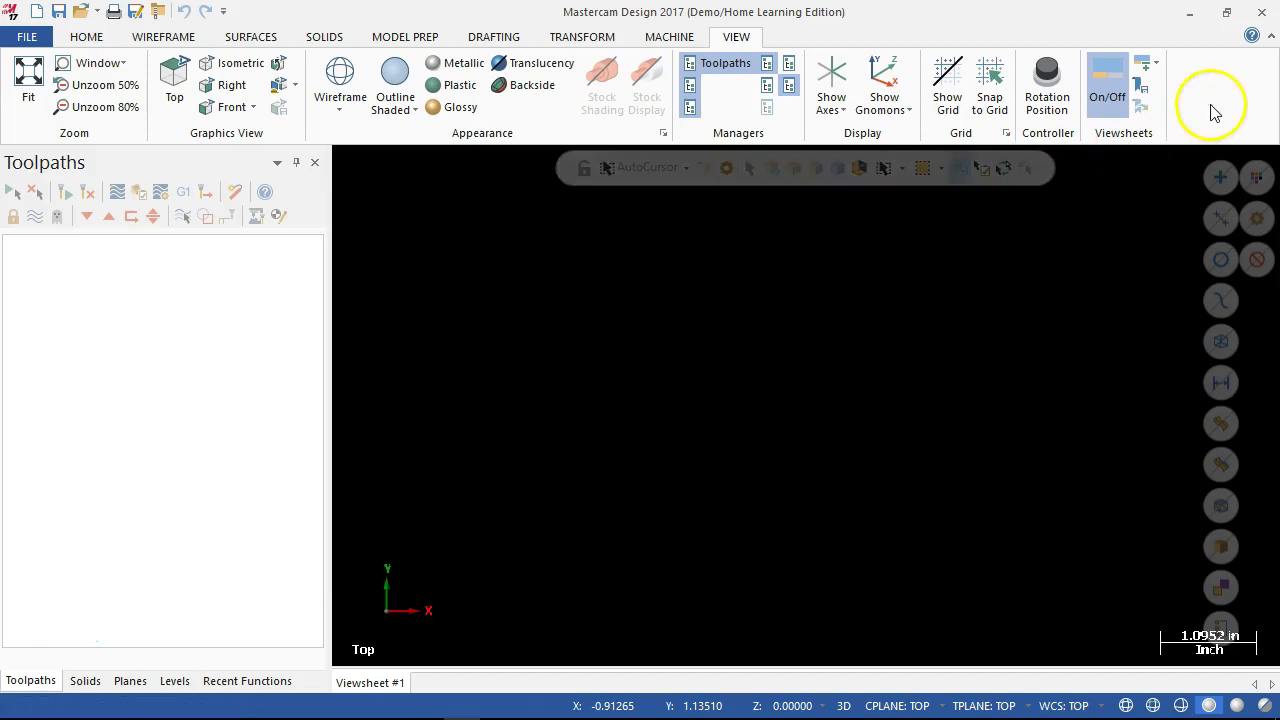
- Collapse and restore the ribbon, ending with Mastercam Help open on its Search tab
left_click(1251, 35)
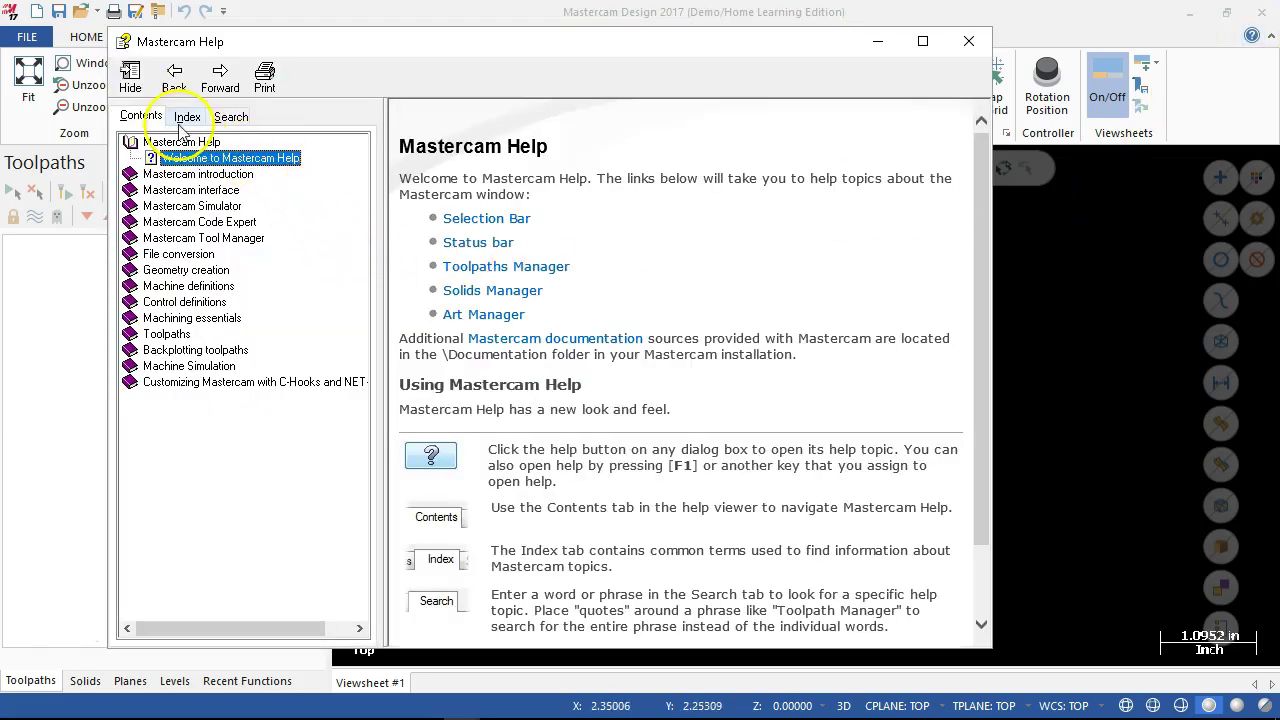
left_click(966, 40)
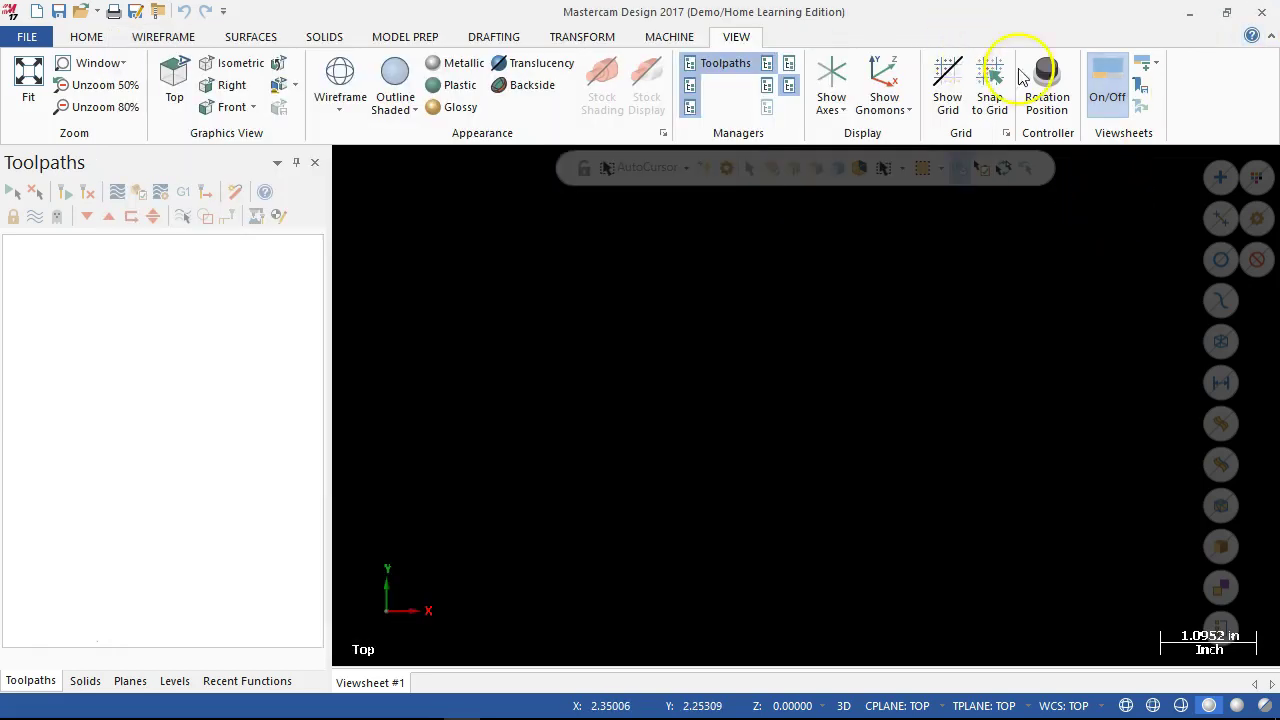
left_click(1270, 38)
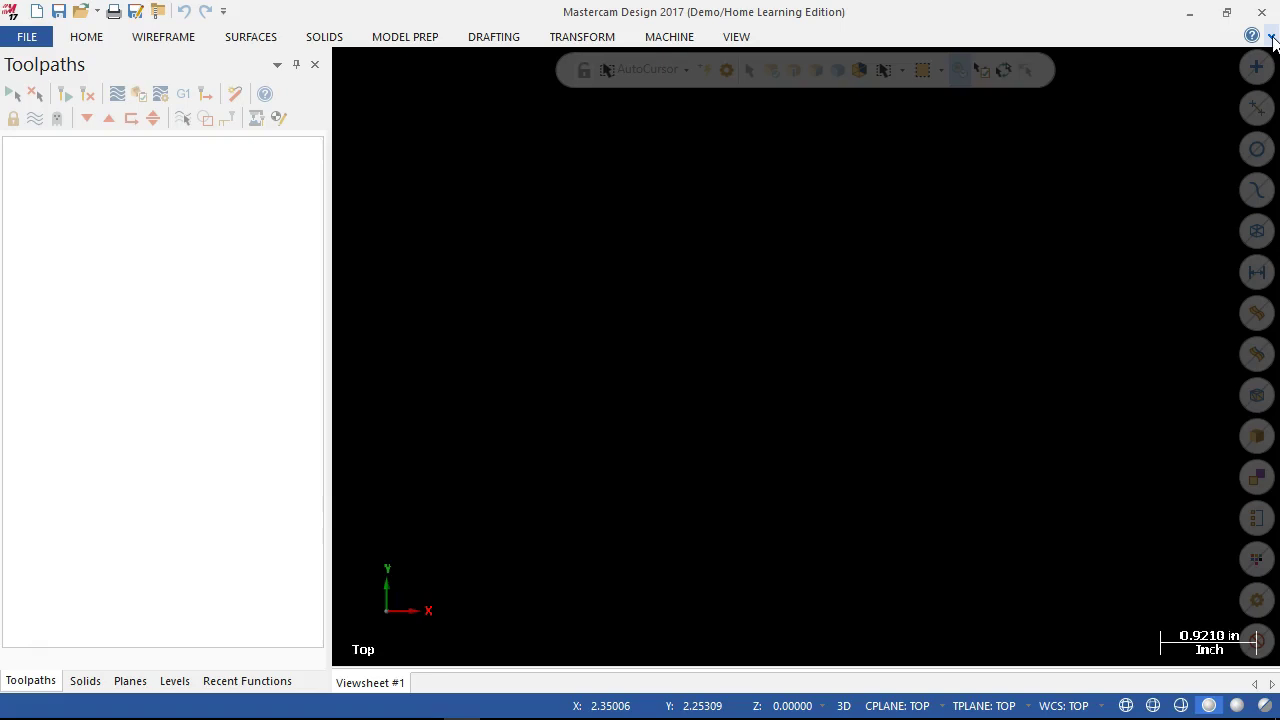
left_click(1272, 38)
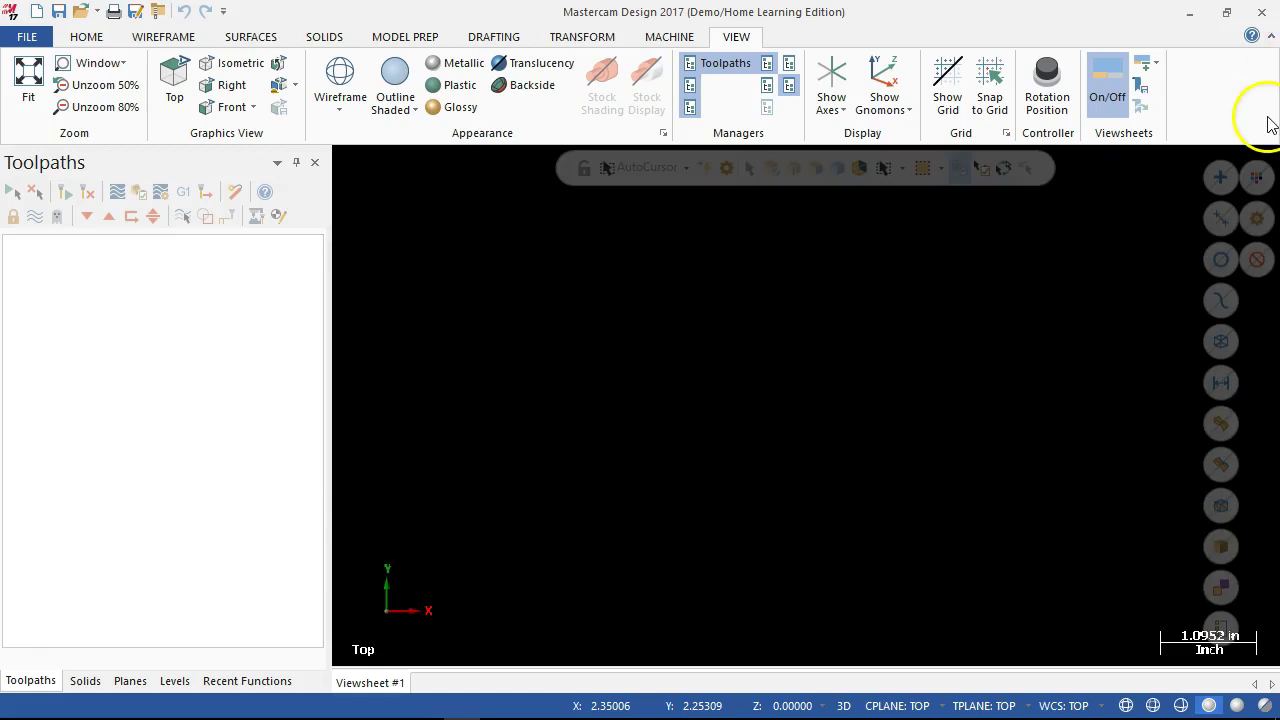
left_click(1251, 36)
- Search the help for 'grid display' and list the matching topics
left_click(230, 117)
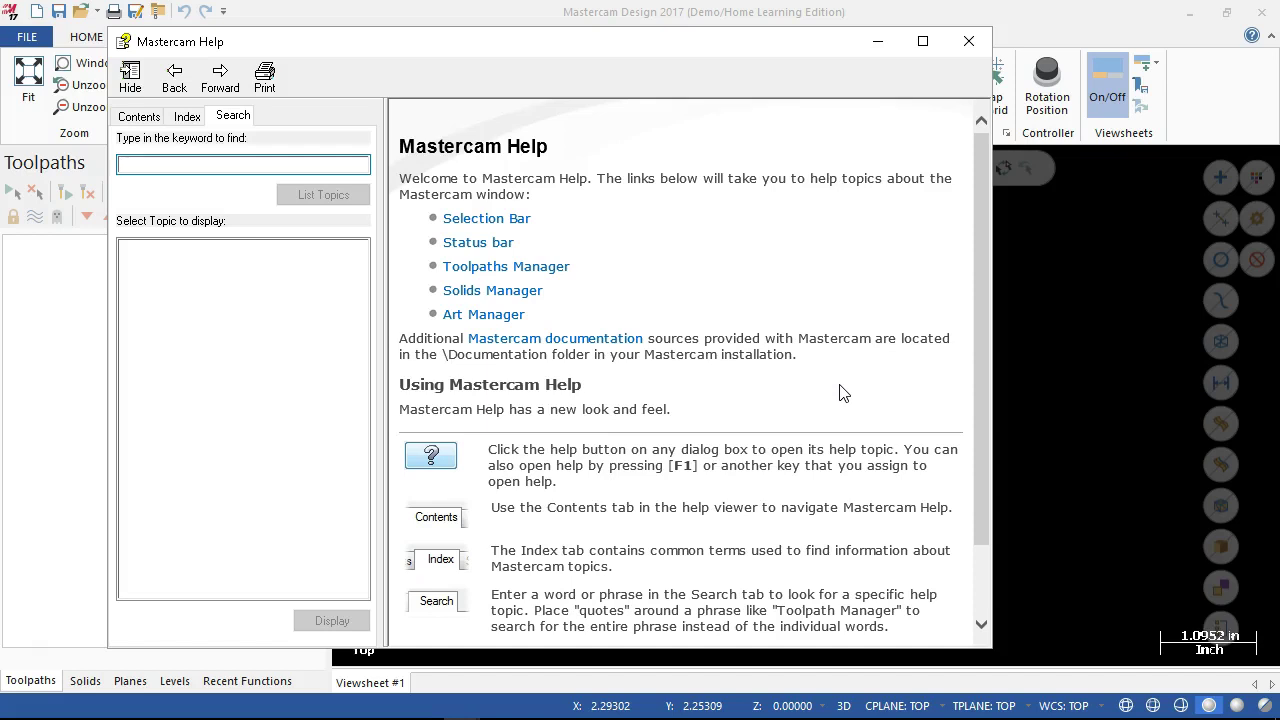
type("grid")
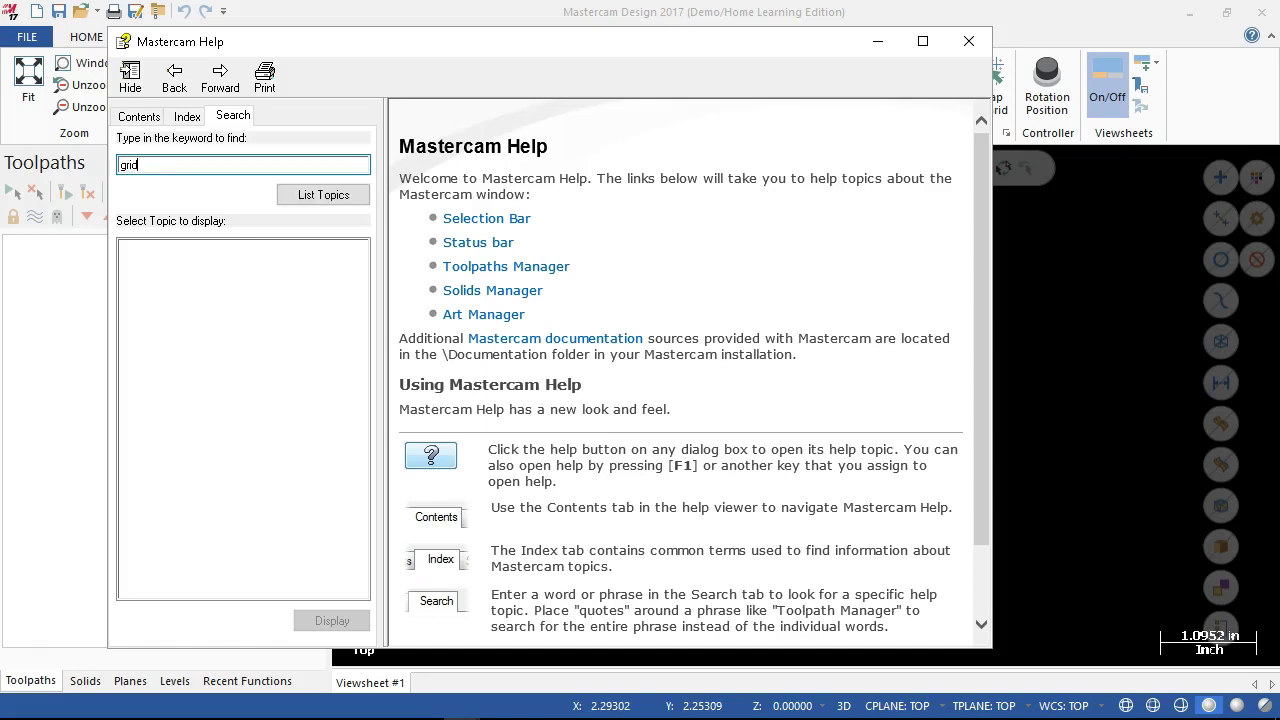
key("Return")
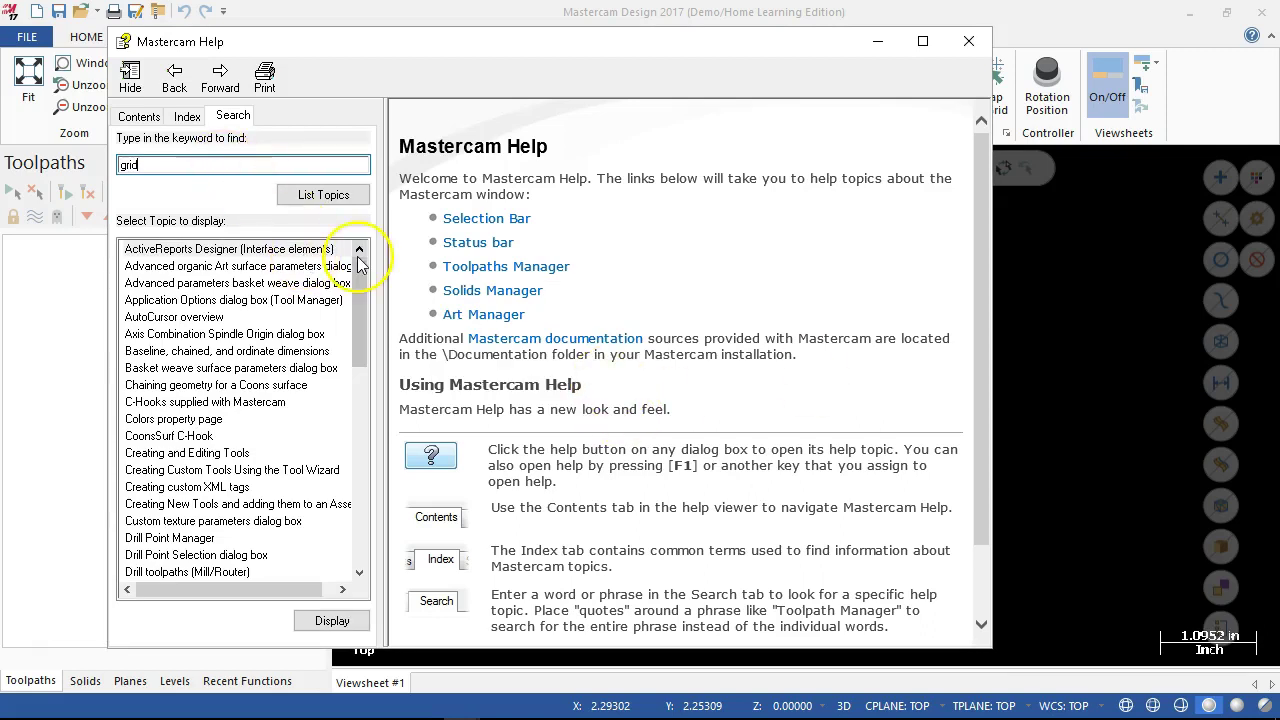
type("display")
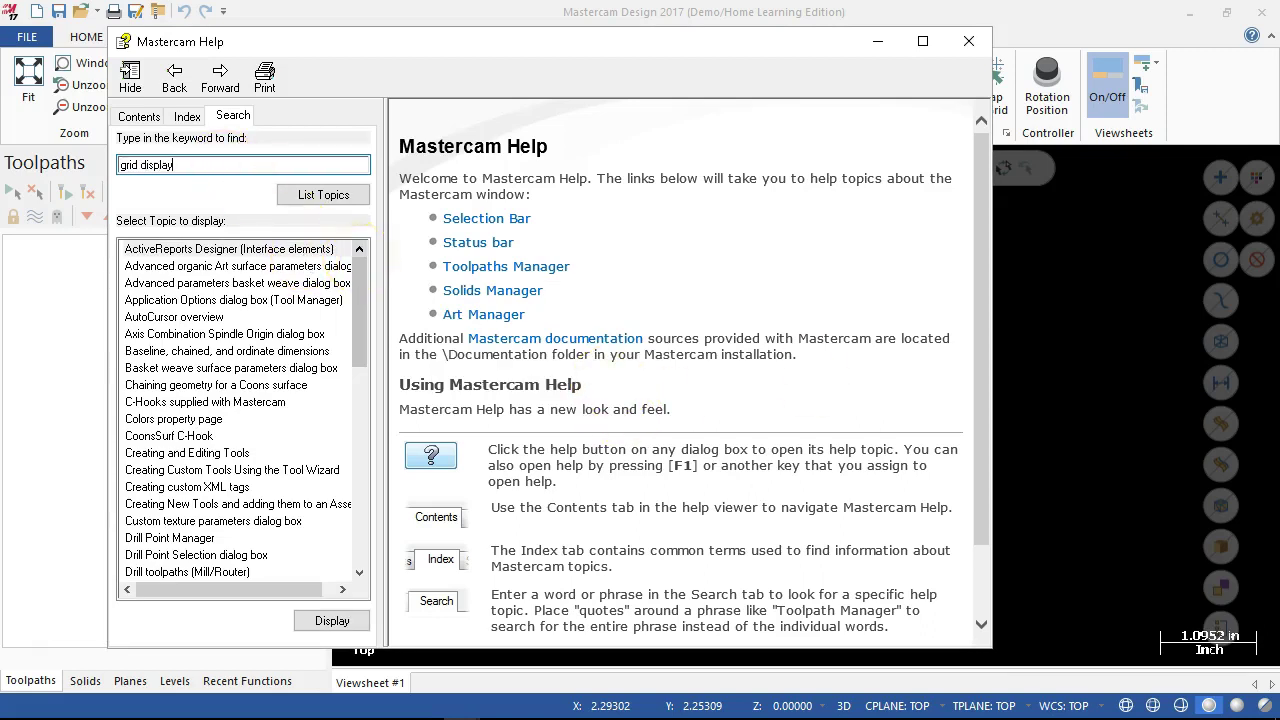
key("Return")
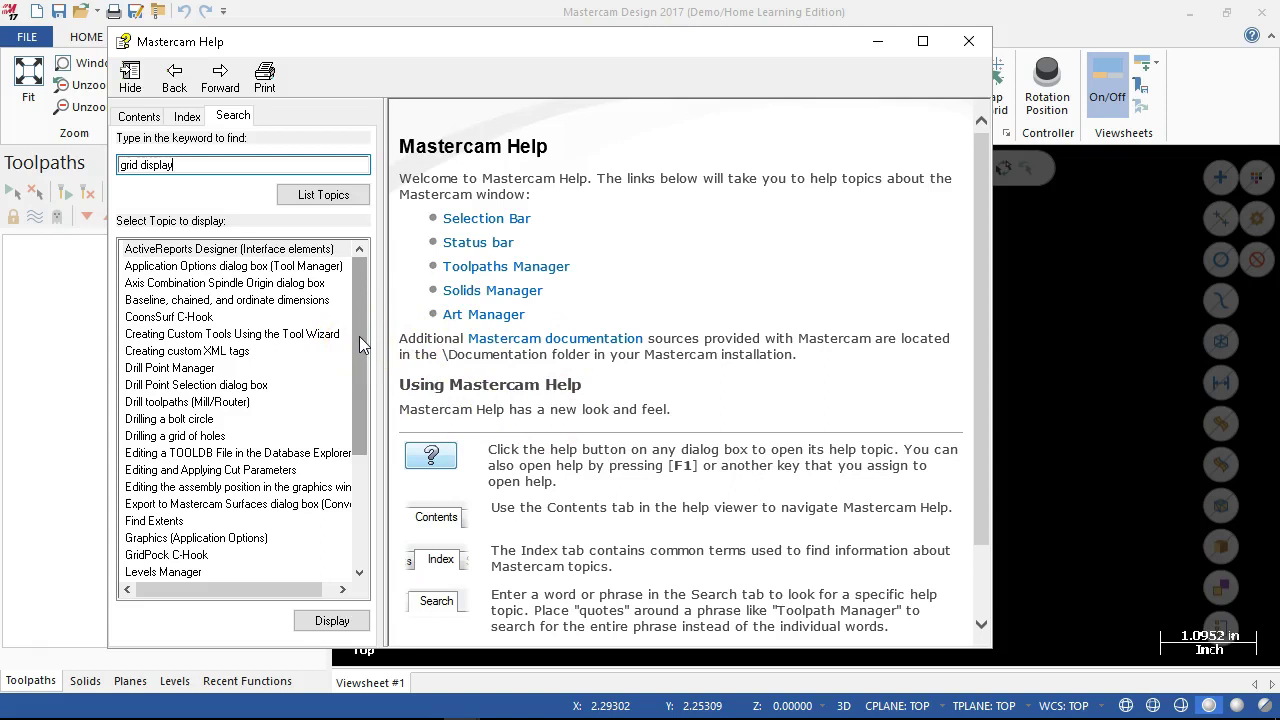
left_click(331, 196)
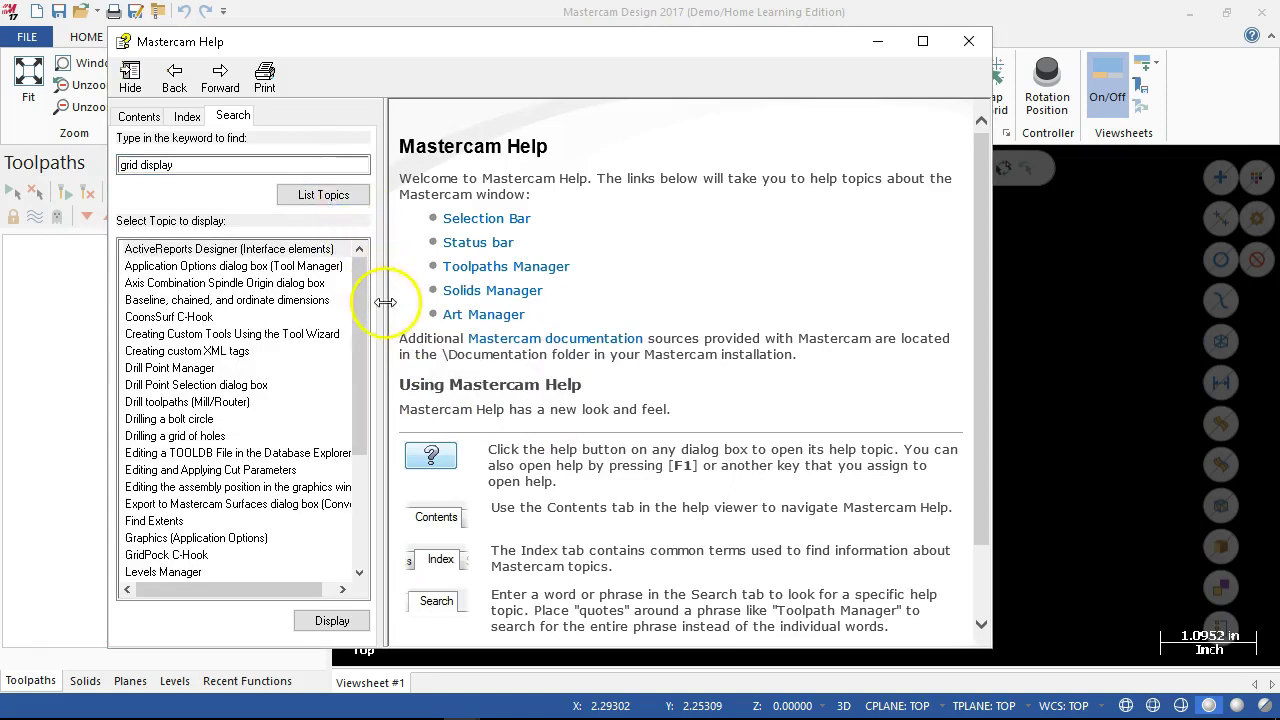
- Open the 'System Configuration dialog box' topic, then minimize the Help window
left_click_drag(351, 363, 364, 500)
left_click(258, 486)
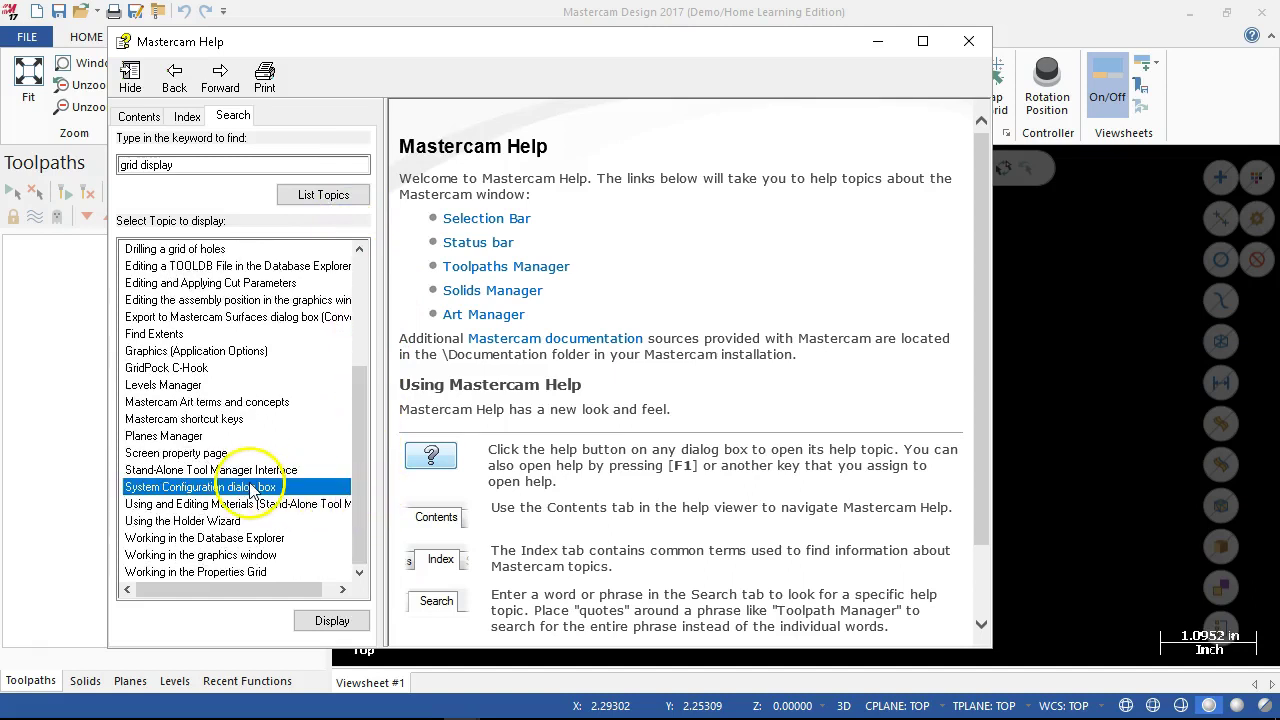
double_click(256, 488)
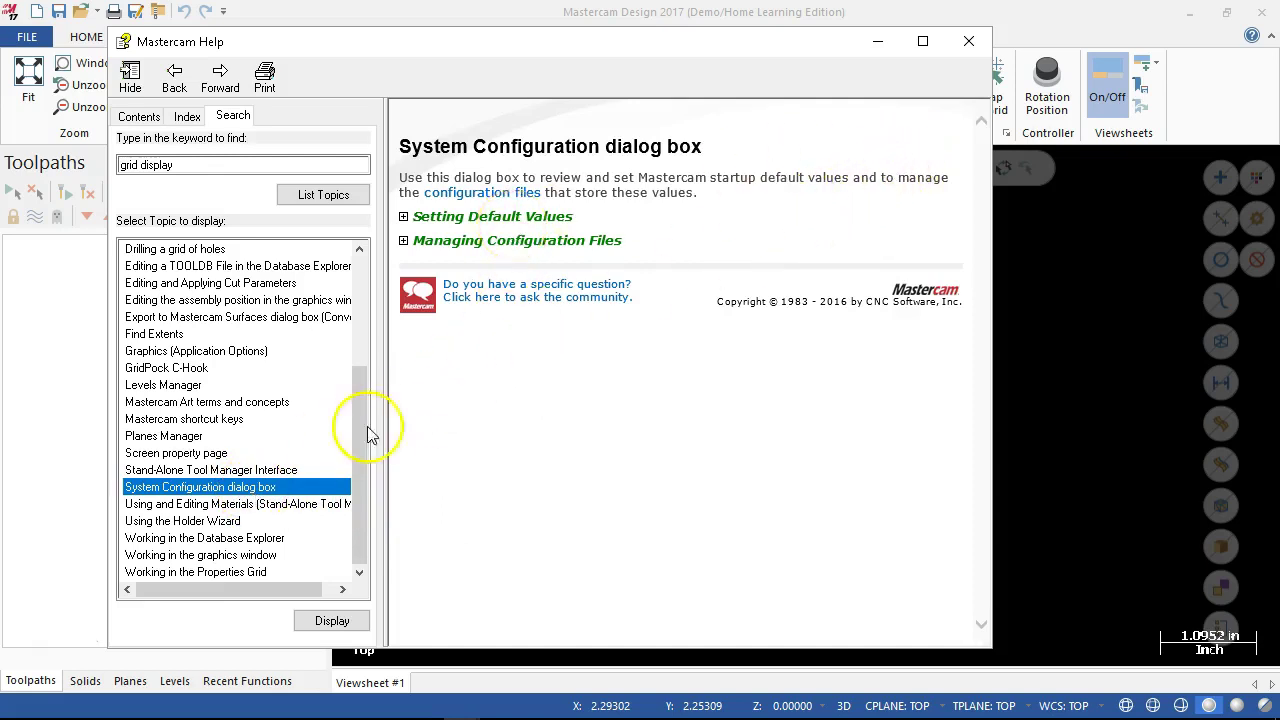
left_click(874, 41)
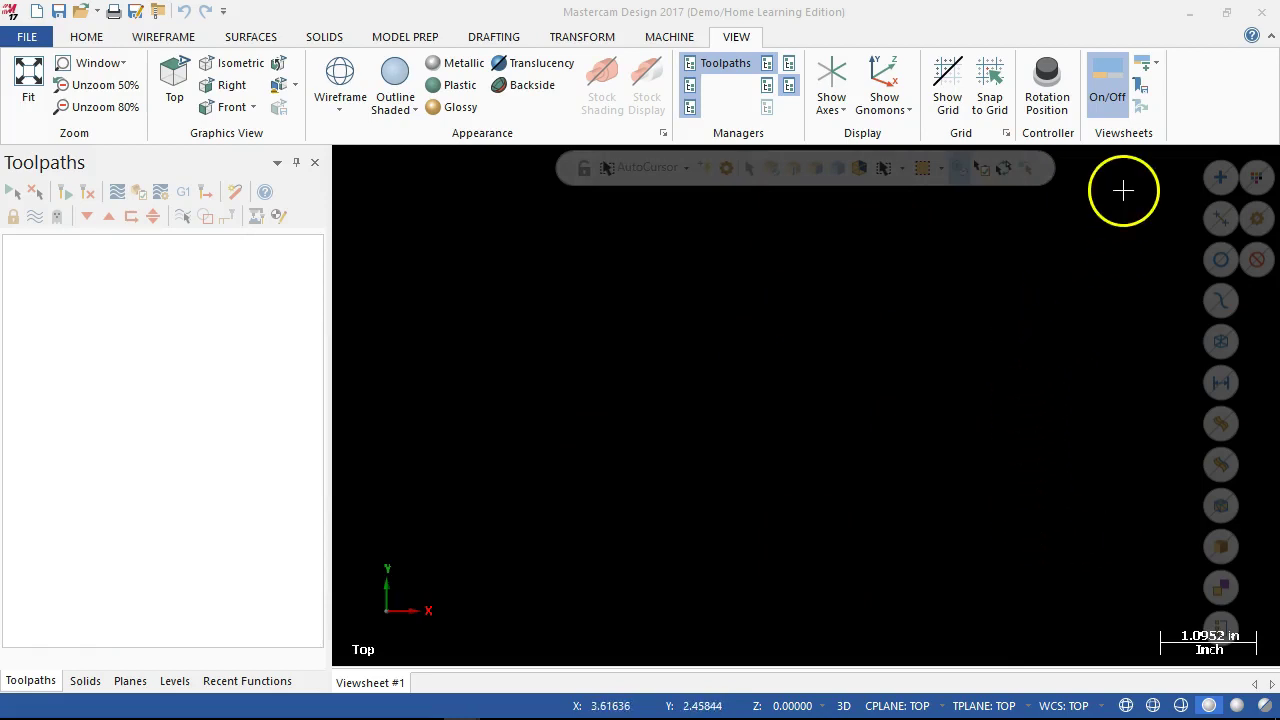
- Turn on Show Grid and zoom out the top view until the dotted 1.0-inch grid's square boundary shows
left_click(947, 82)
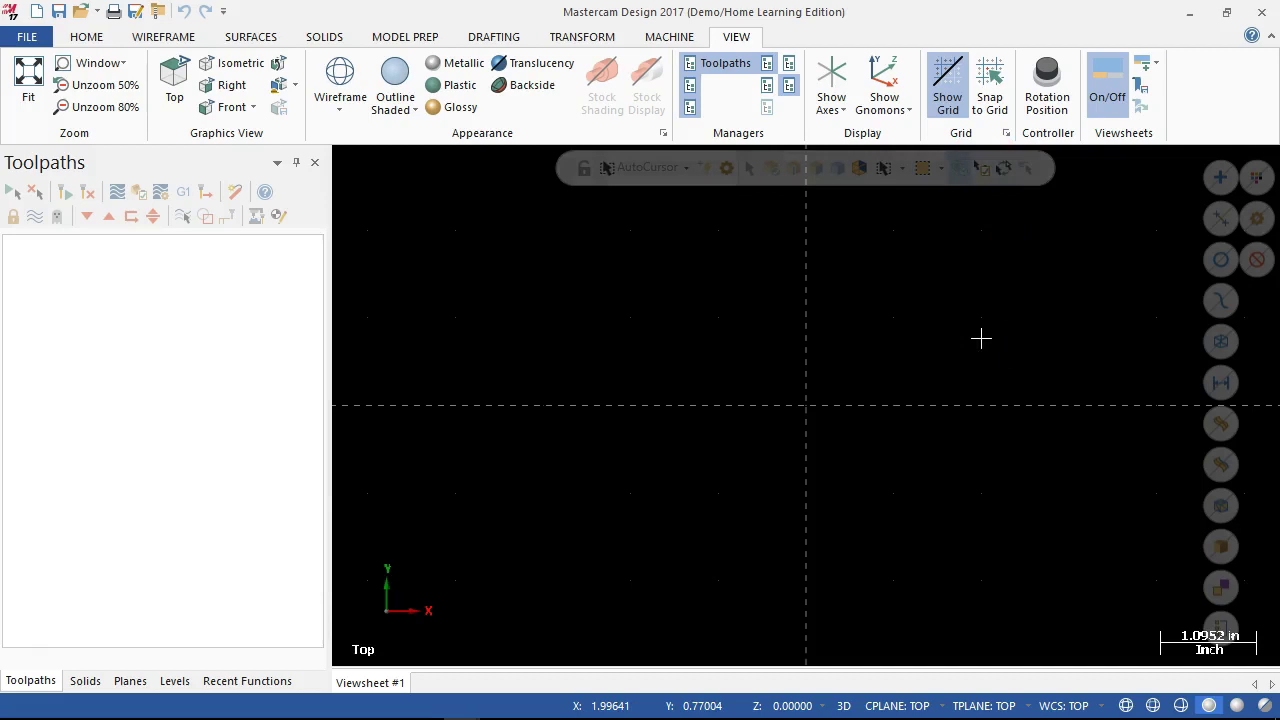
left_click(877, 331)
scroll(877, 331, "down", 1)
left_click(711, 306)
scroll(706, 317, "down", 1)
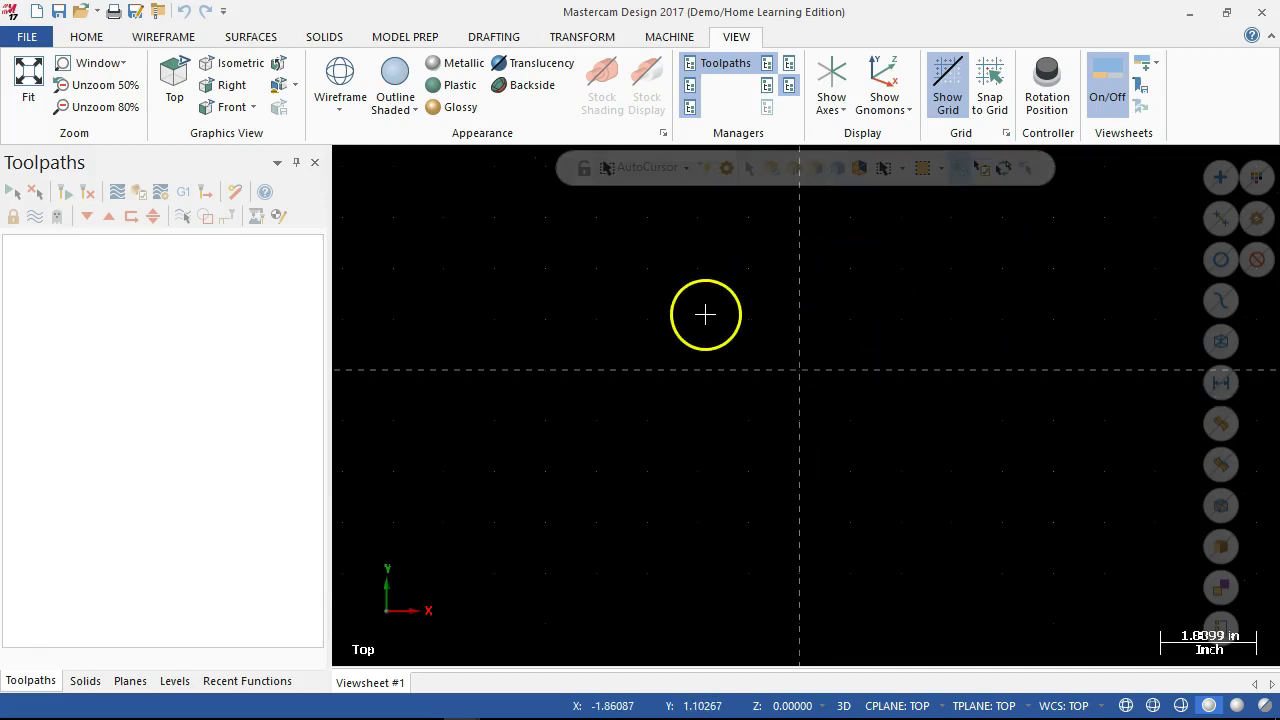
left_click(849, 281)
scroll(897, 251, "down", 1)
left_click(860, 243)
scroll(869, 244, "up", 2)
scroll(786, 380, "up", 2)
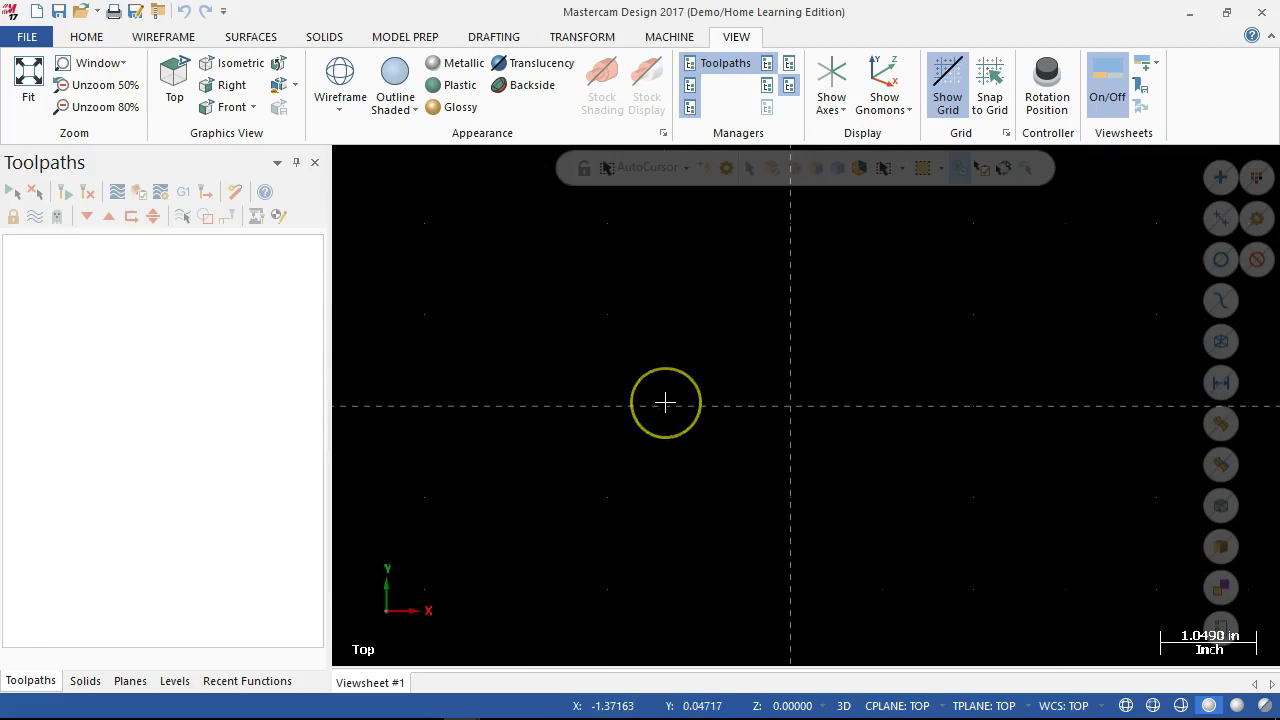
left_click(757, 363)
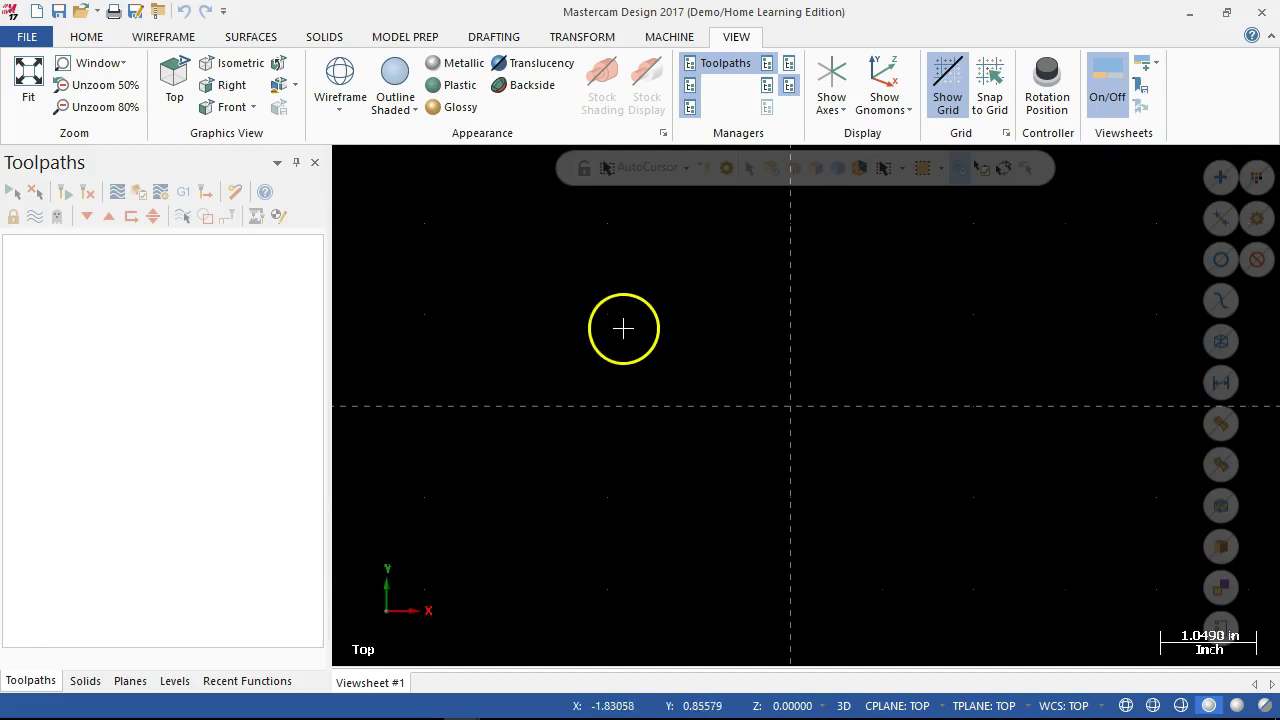
left_click(556, 391)
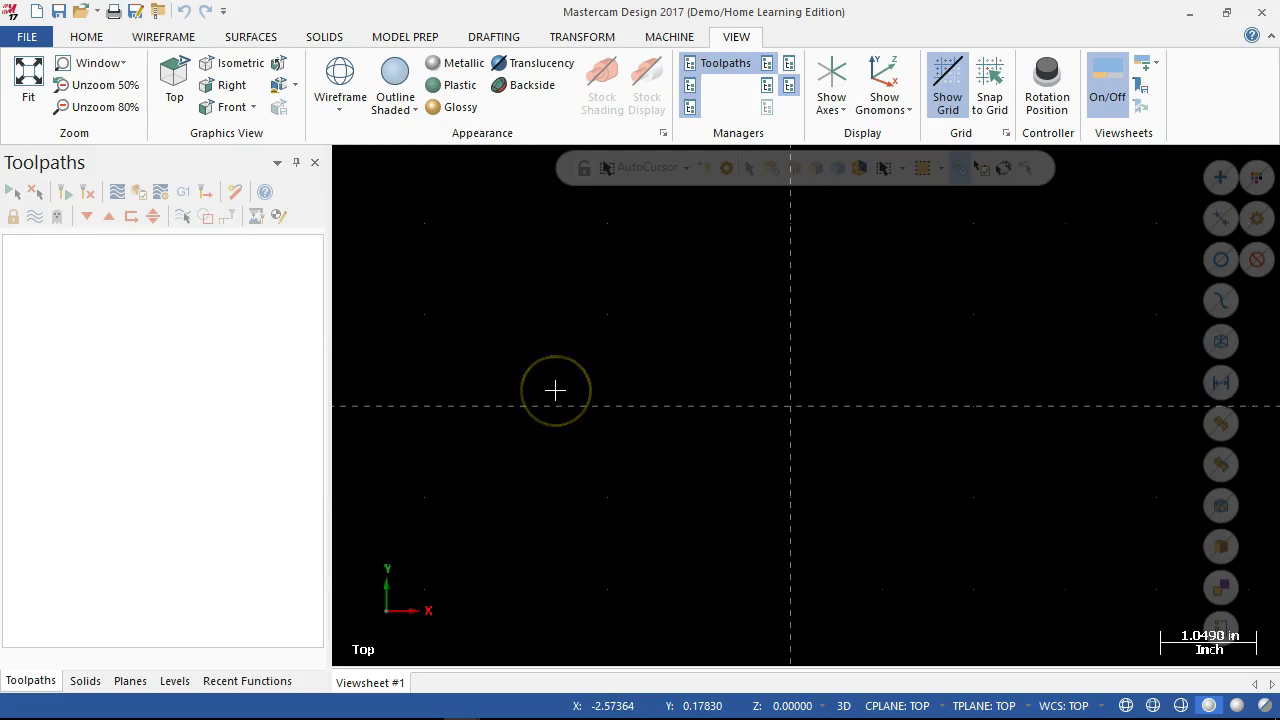
left_click(583, 390)
scroll(583, 390, "down", 5)
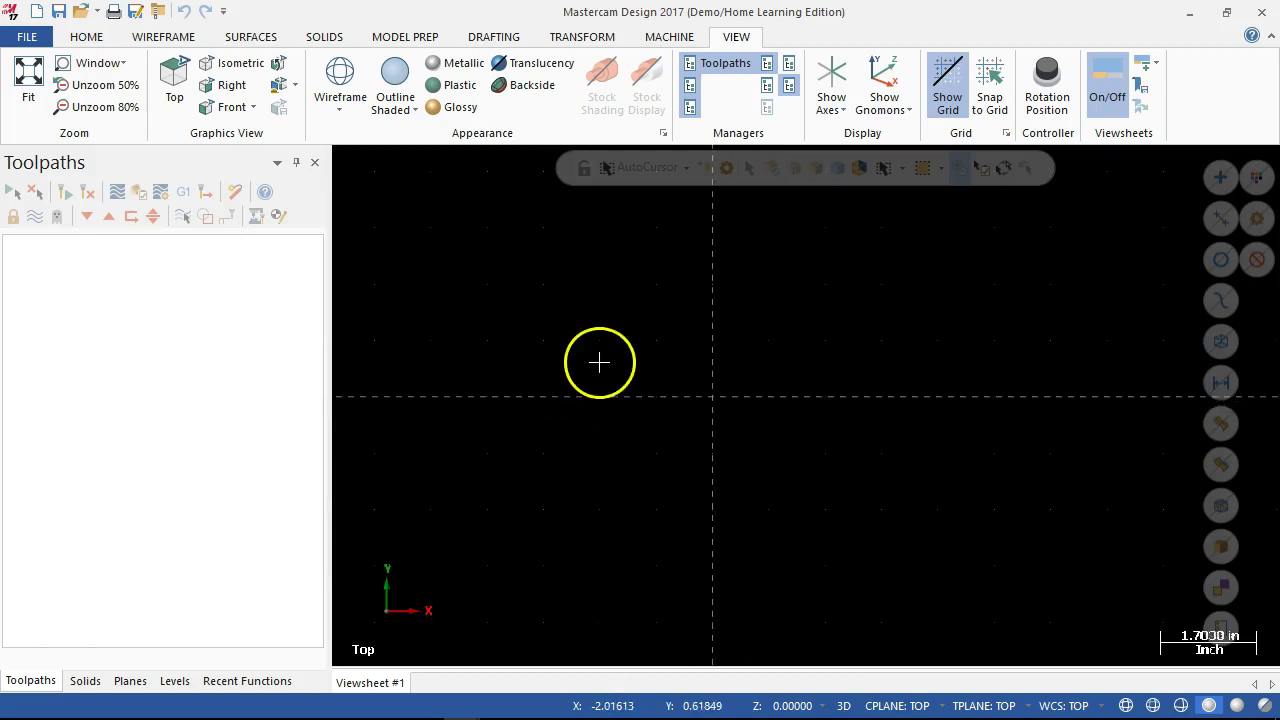
scroll(616, 330, "down", 2)
scroll(950, 335, "down", 2)
scroll(620, 449, "down", 1)
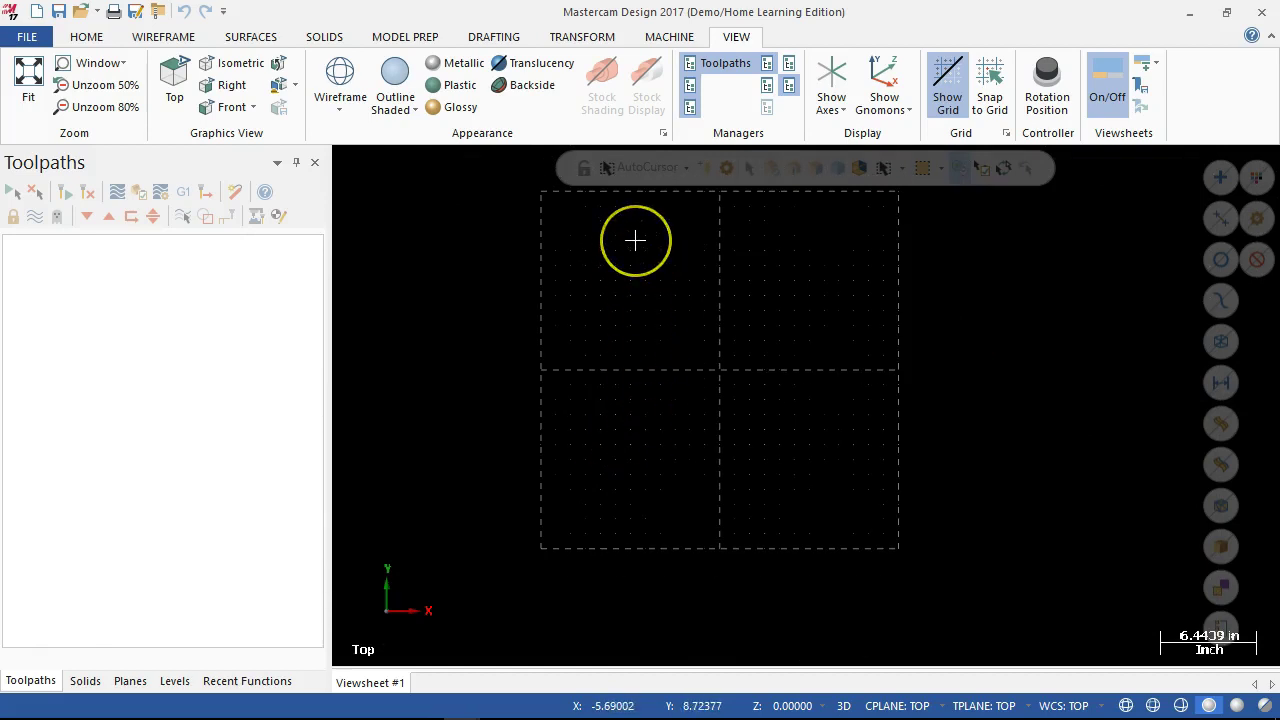
scroll(635, 238, "up", 1)
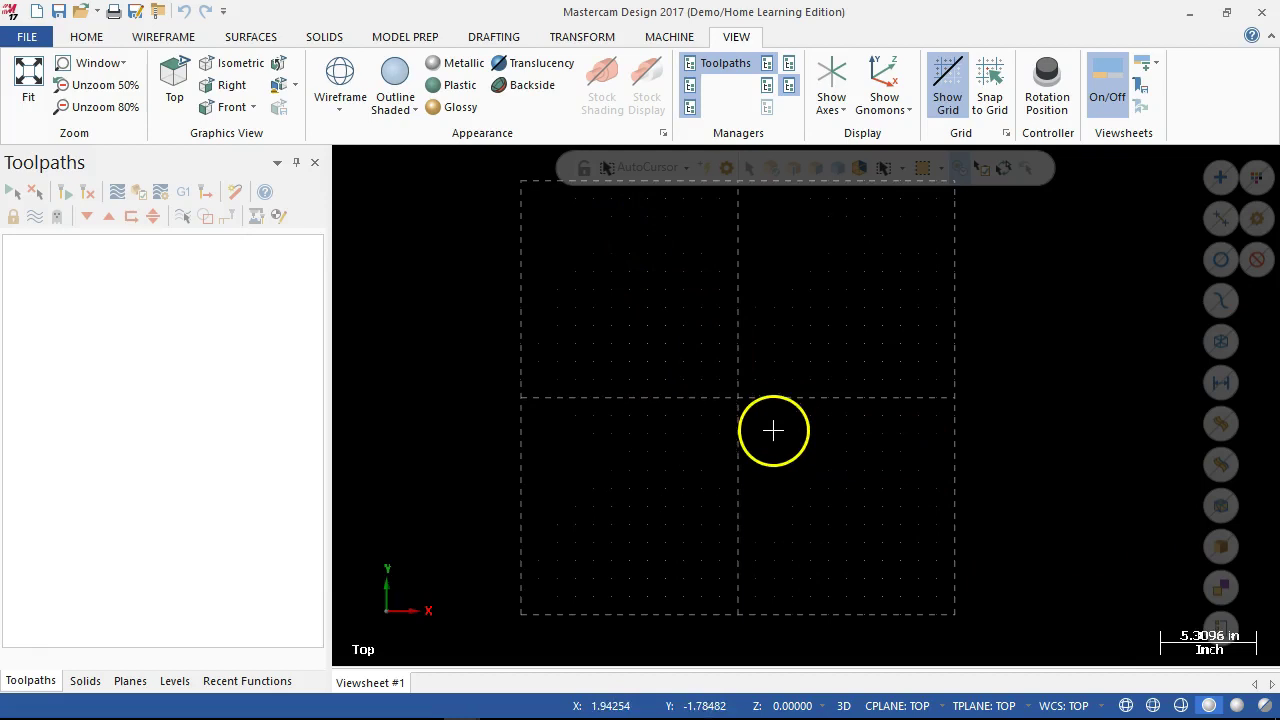
scroll(985, 326, "down", 1)
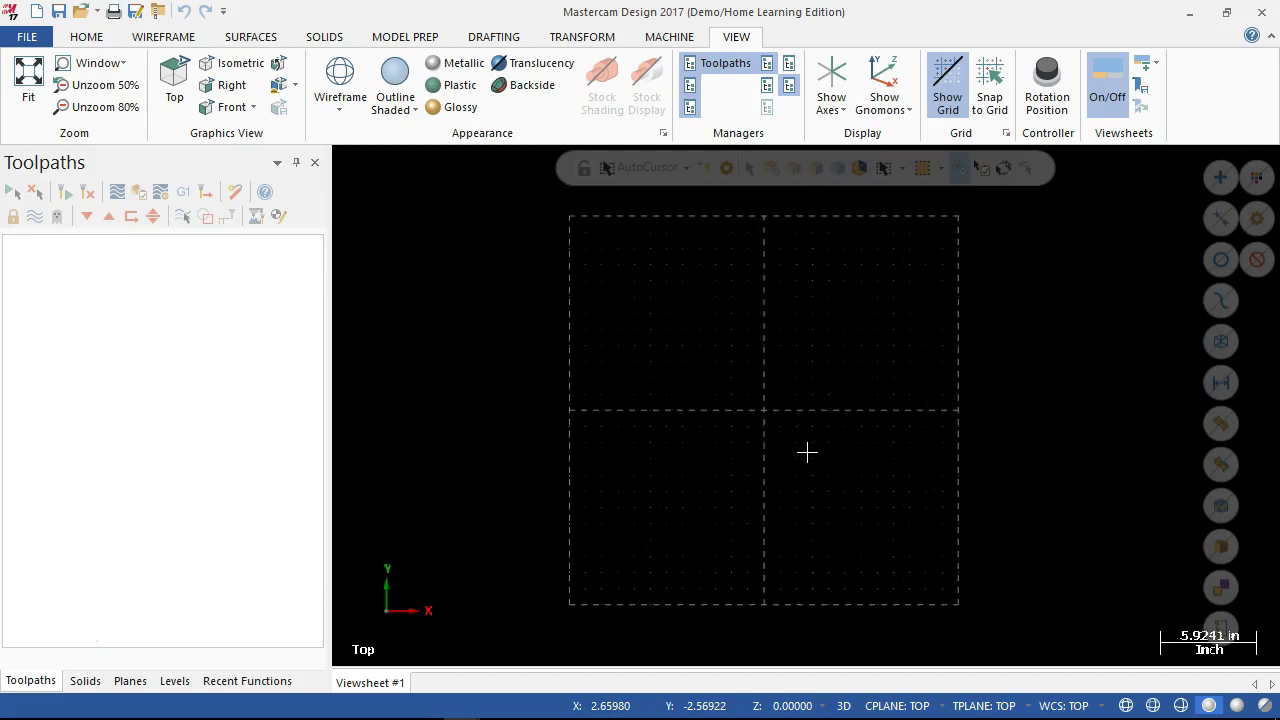
scroll(805, 458, "up", 3)
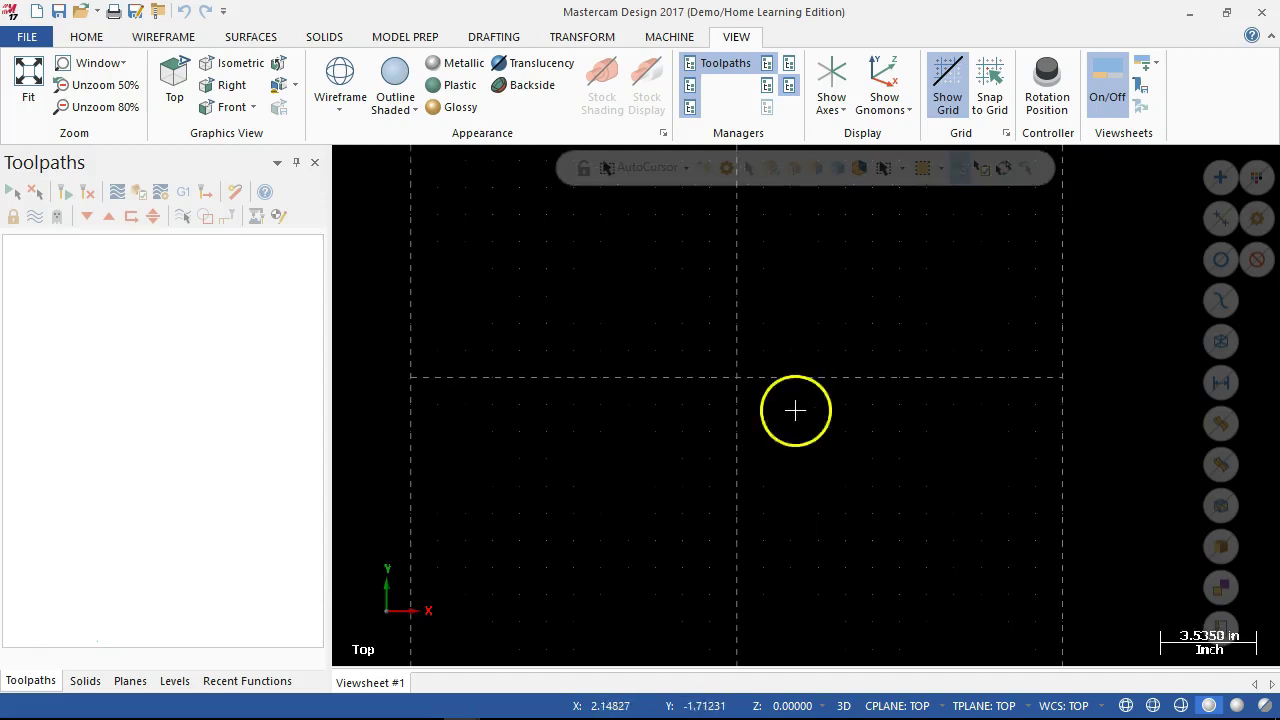
scroll(795, 468, "up", 2)
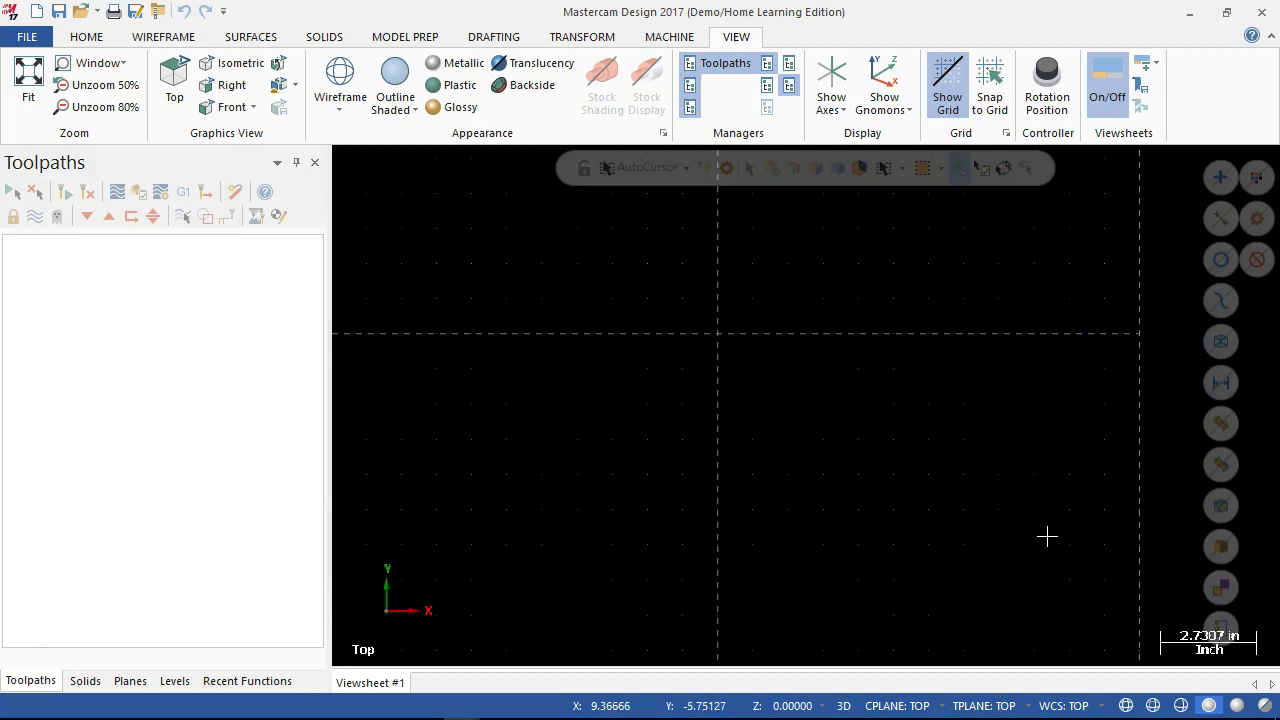
scroll(1025, 545, "up", 2)
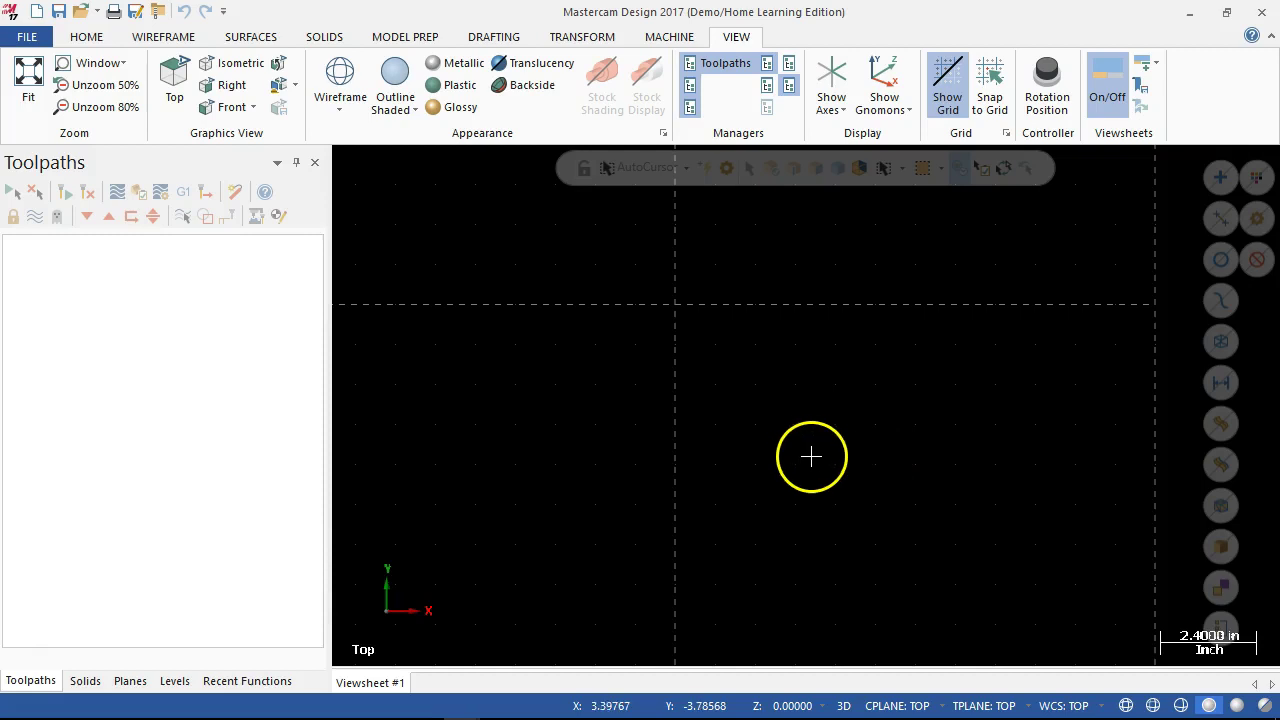
scroll(717, 411, "down", 2)
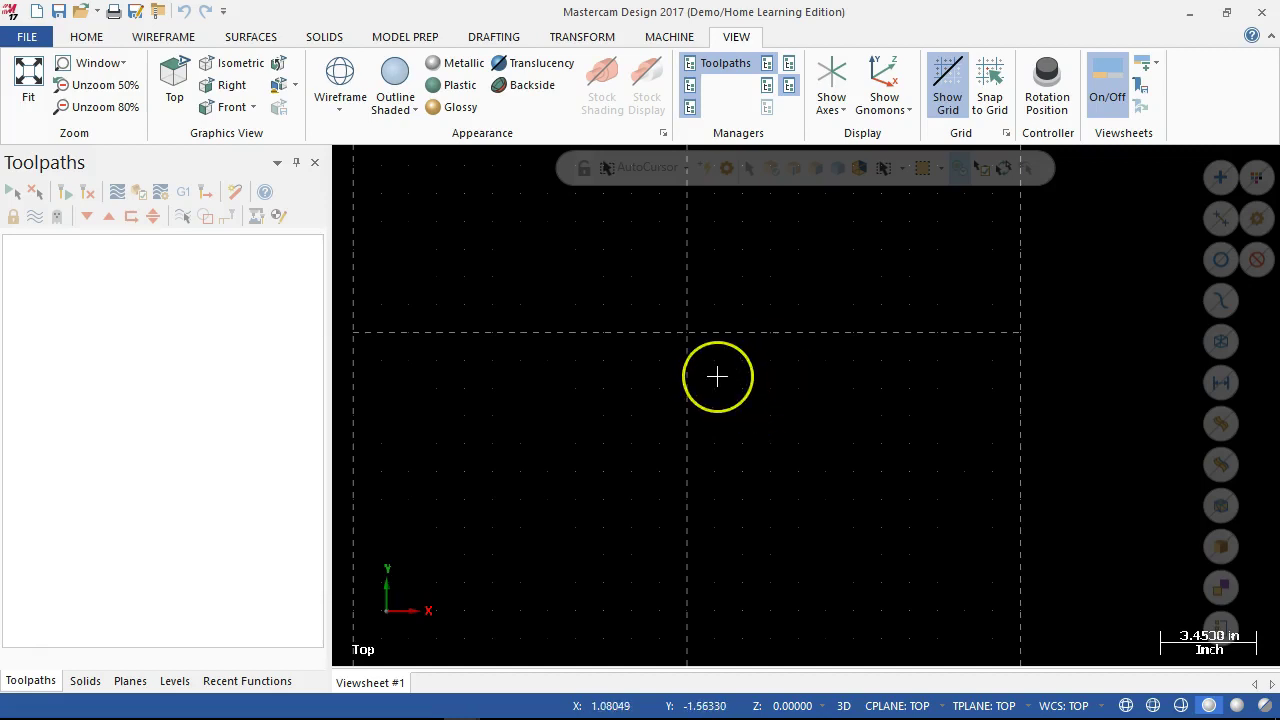
scroll(717, 374, "up", 1)
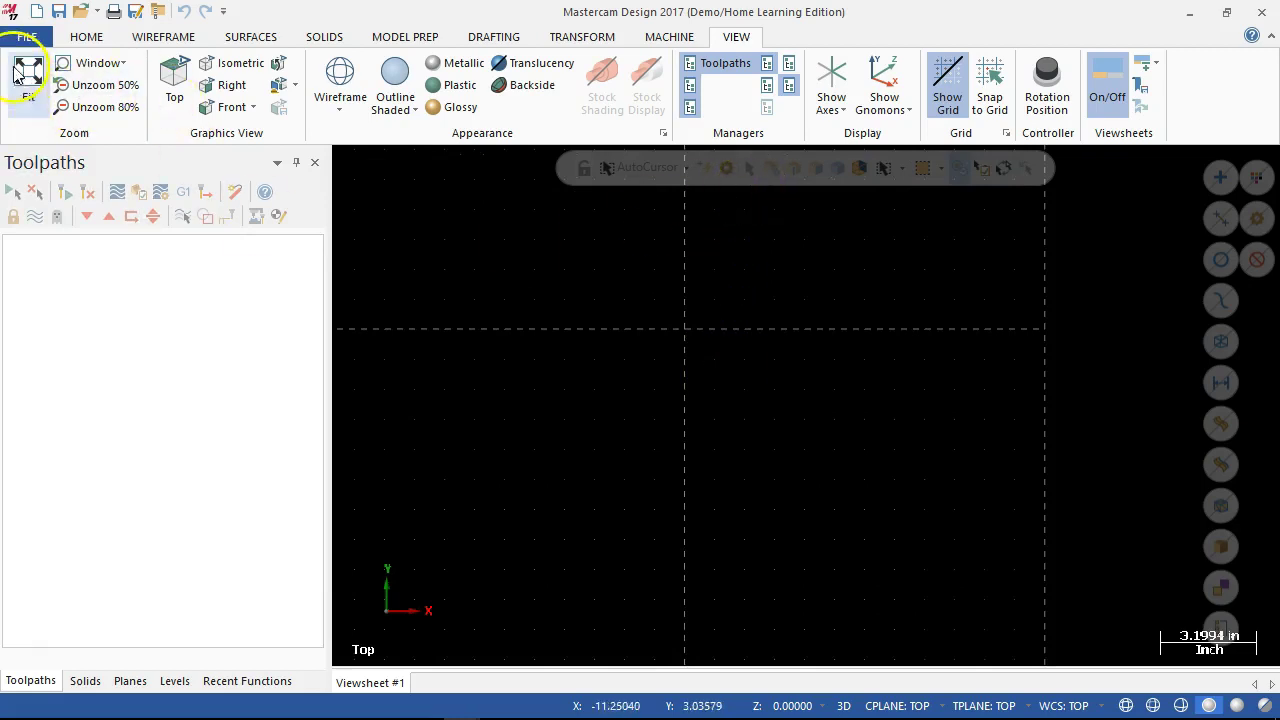
- Reopen System Configuration from the File menu
left_click(20, 37)
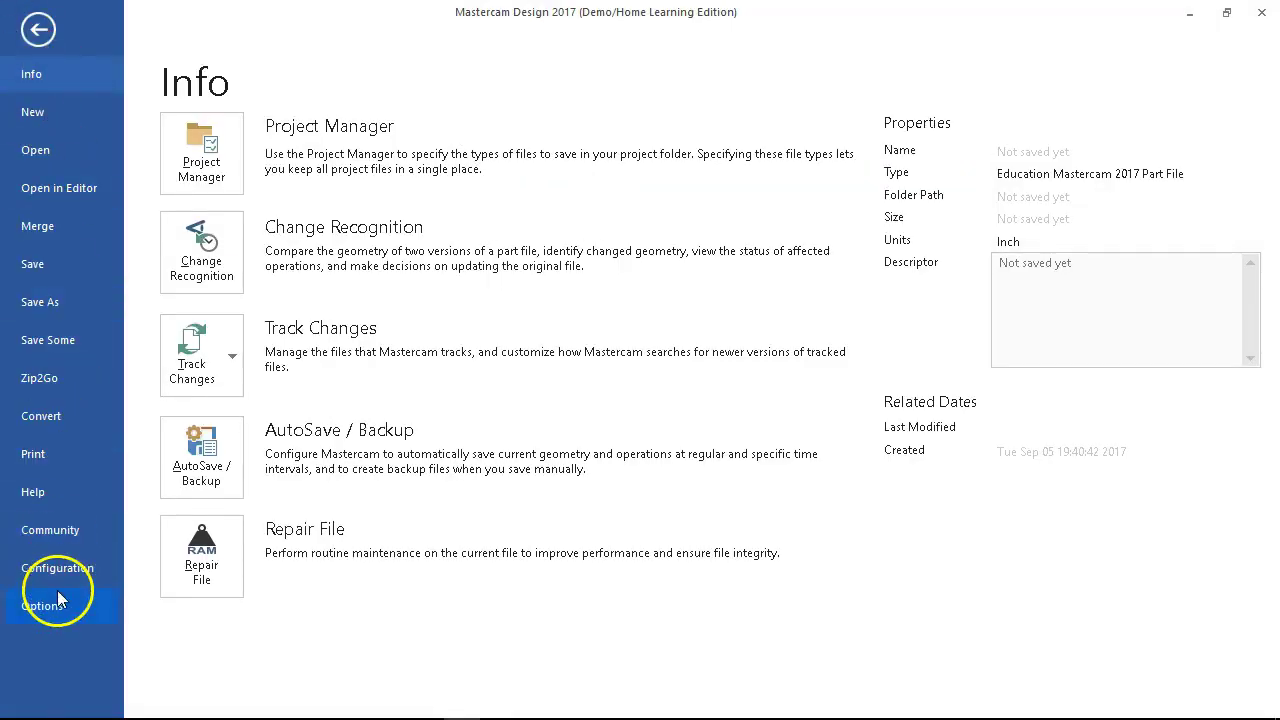
left_click(52, 578)
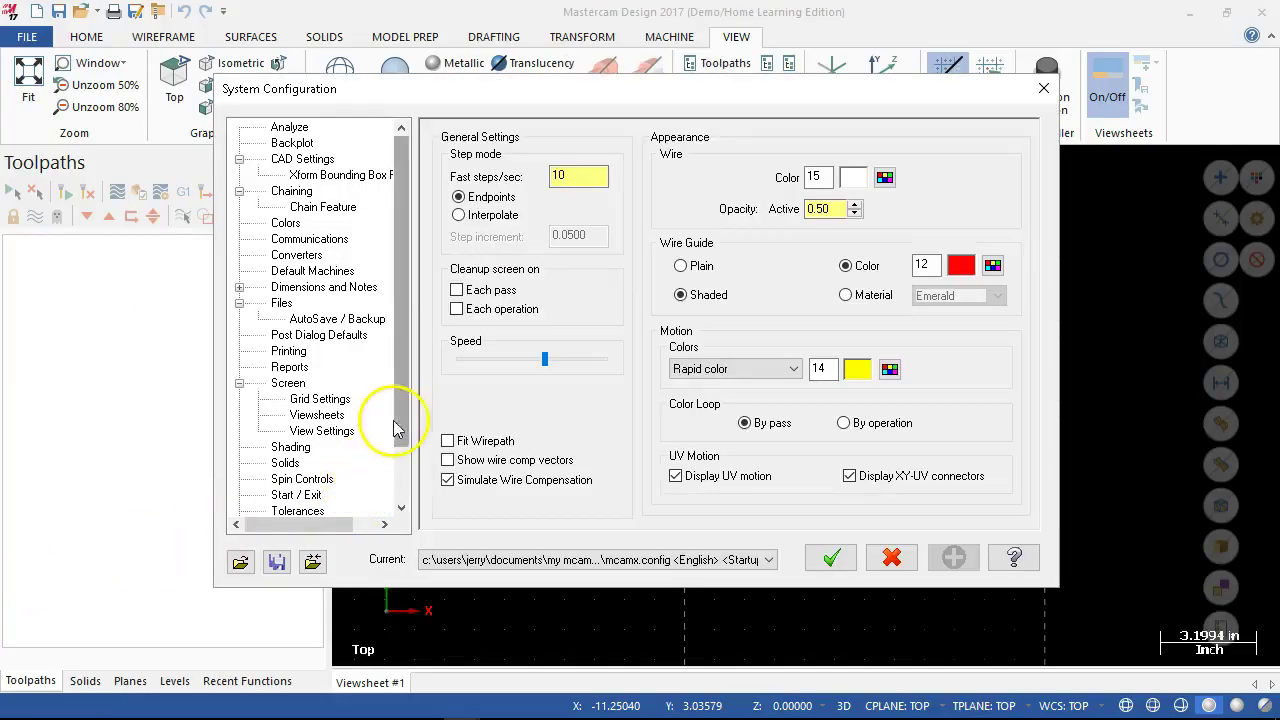
left_click_drag(409, 380, 398, 440)
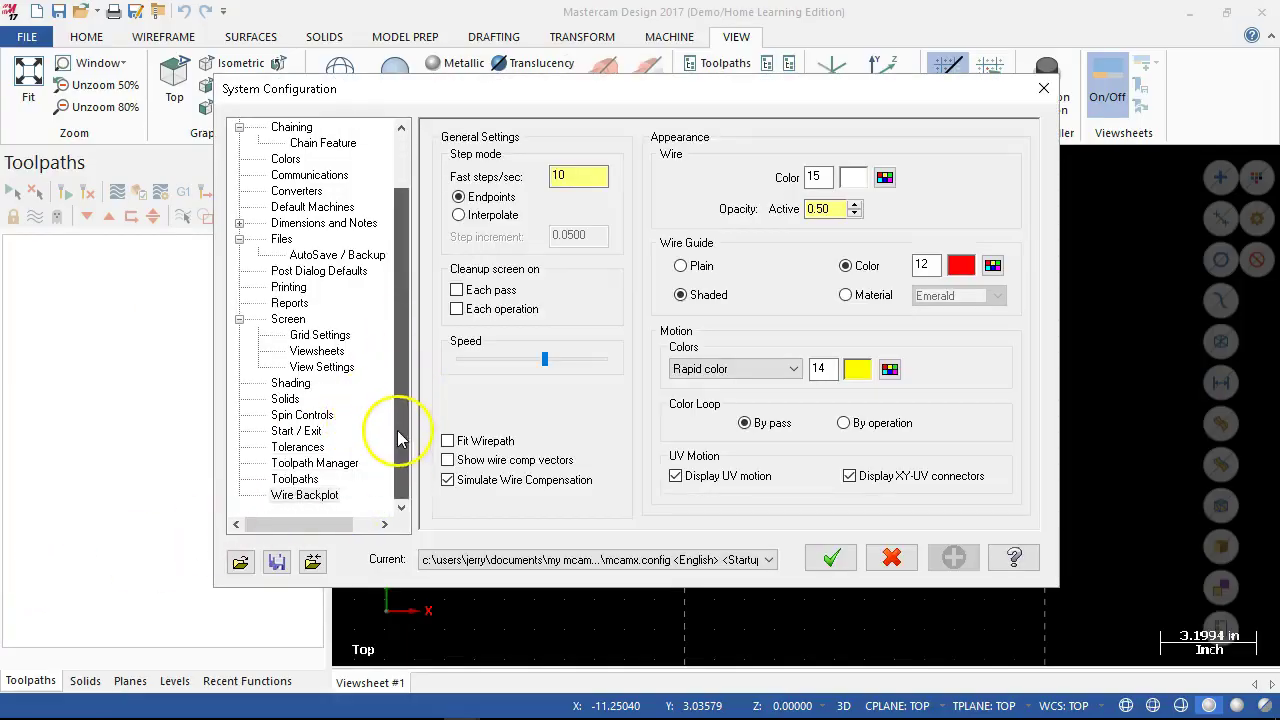
- Browse Spin Controls, Solids, Grid Settings and Shading, ending on View Settings with wheel set to Rotate
left_click(287, 416)
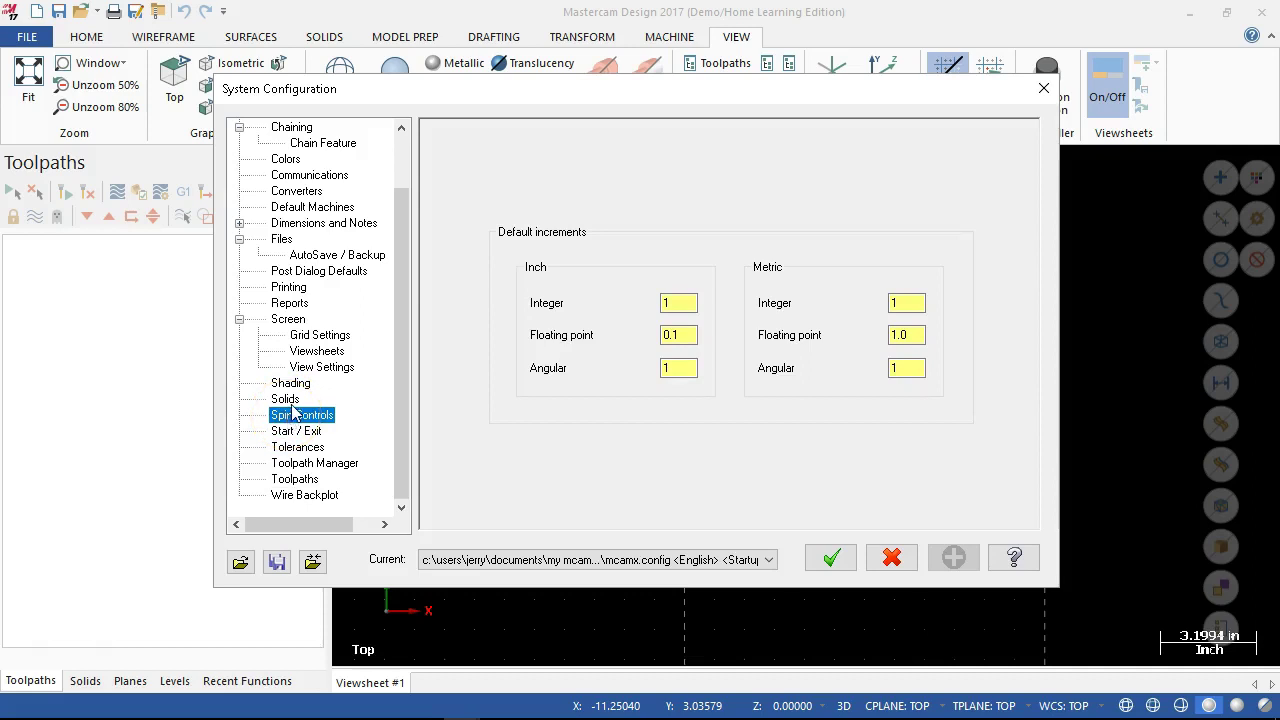
left_click(288, 400)
left_click(298, 417)
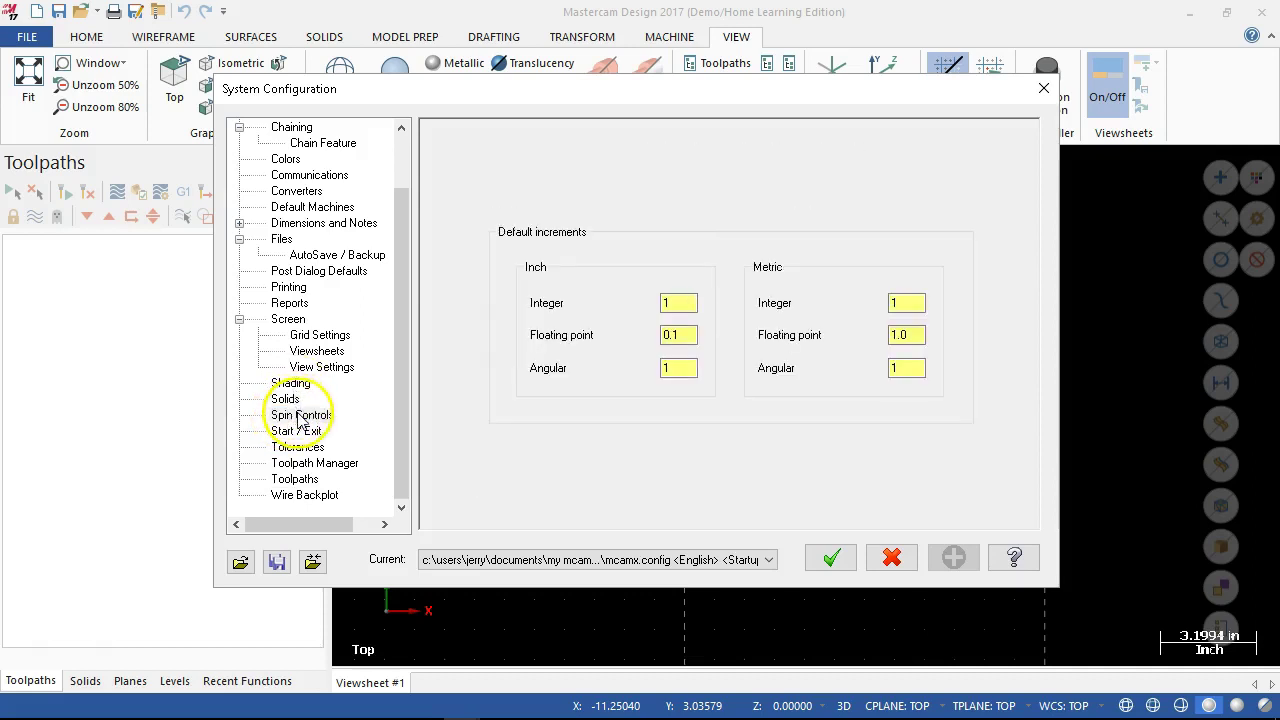
left_click(304, 338)
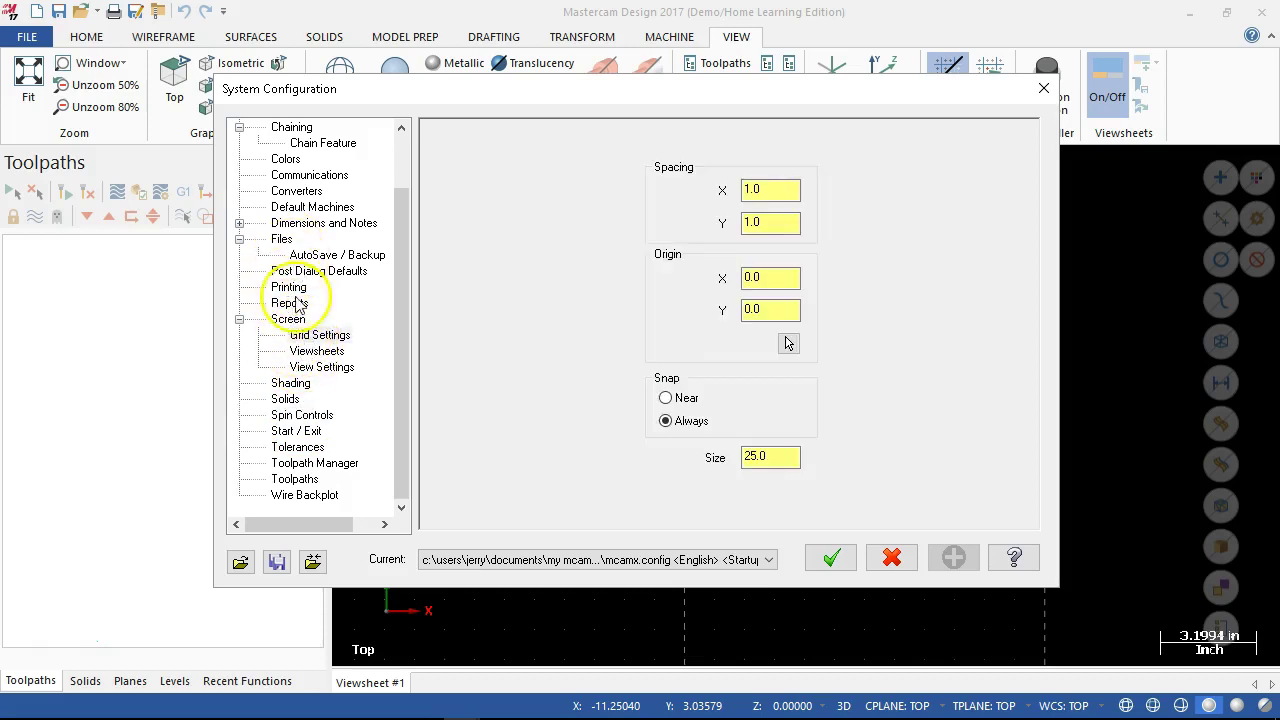
left_click(290, 383)
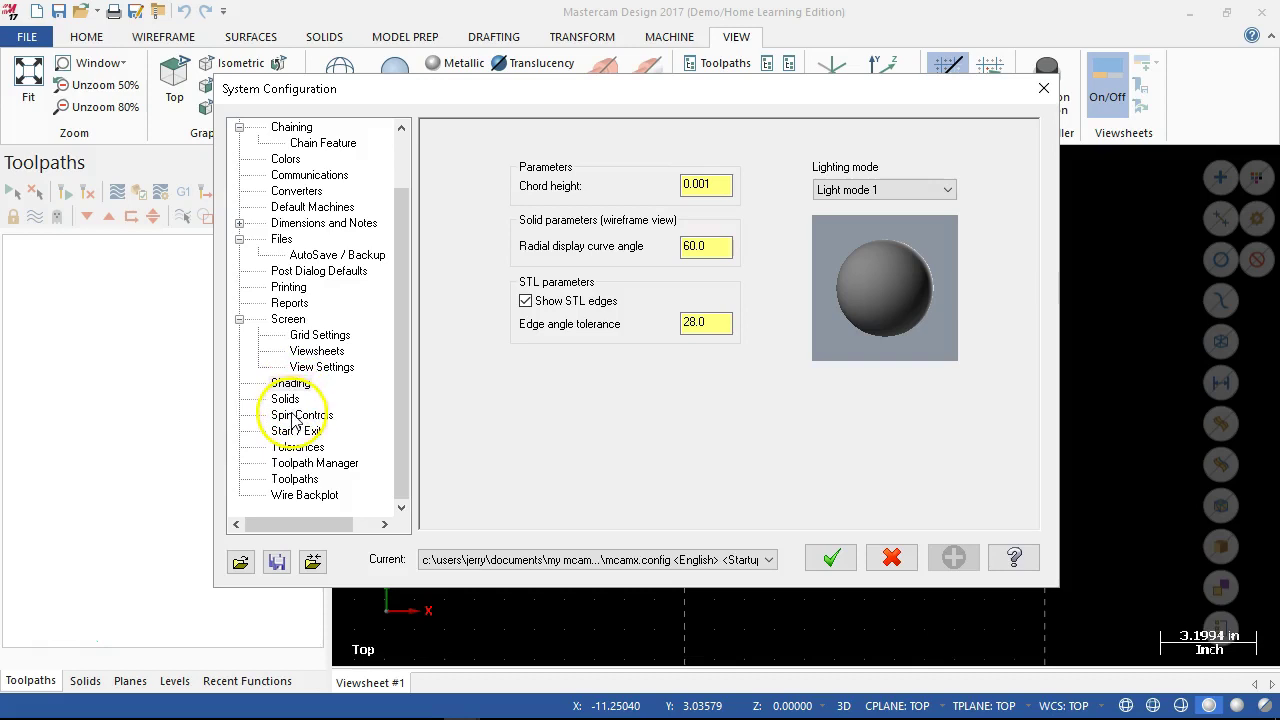
left_click(298, 414)
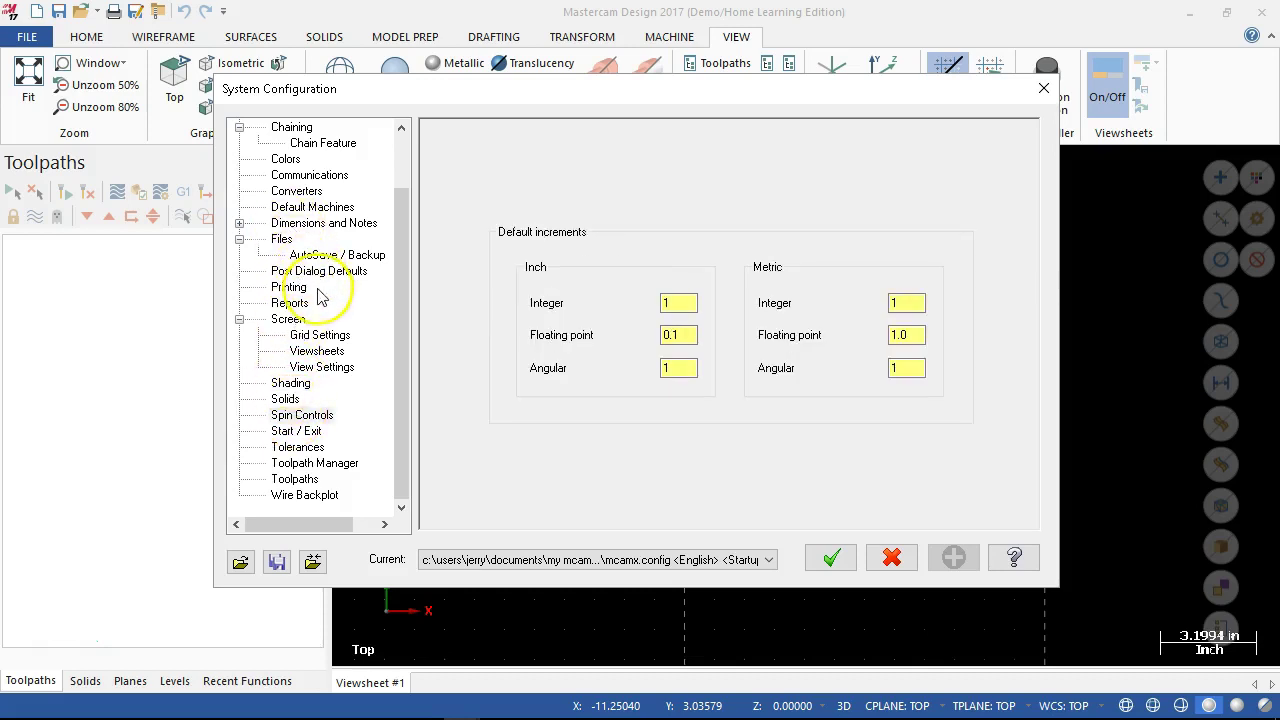
left_click(316, 368)
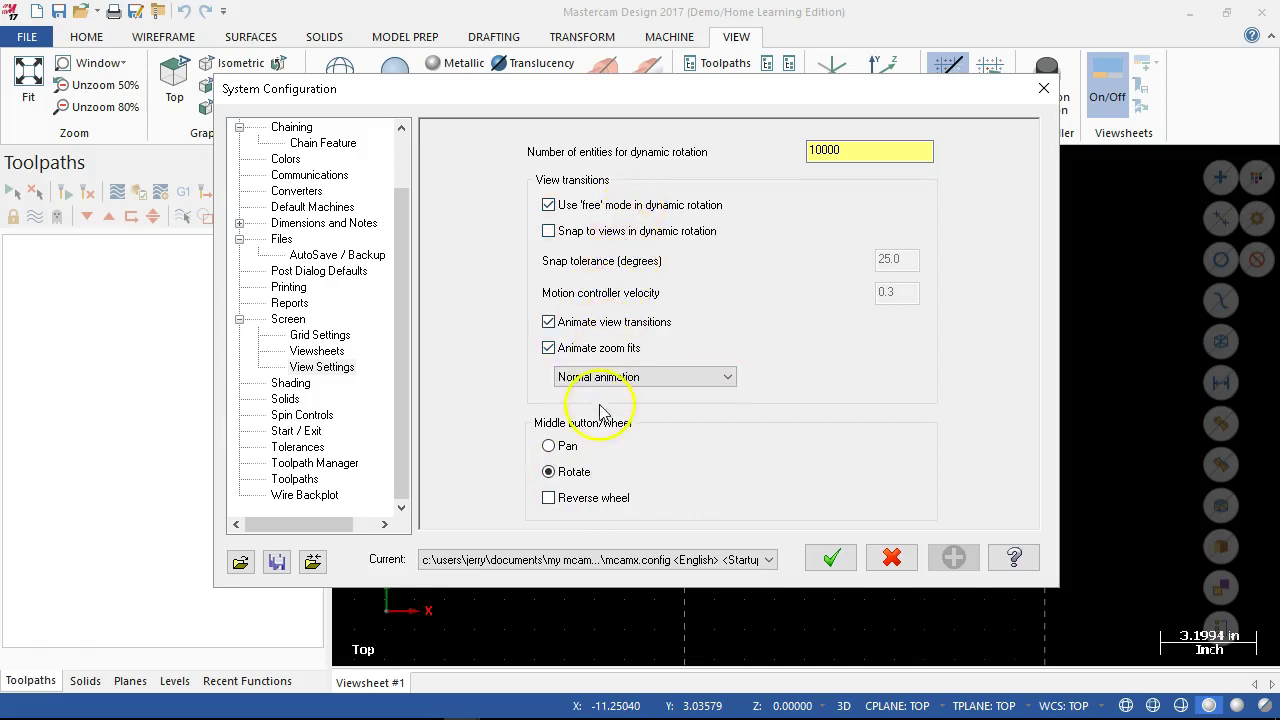
- On the Screen page, keep toolpath error messages reported to screen and log file
left_click(290, 319)
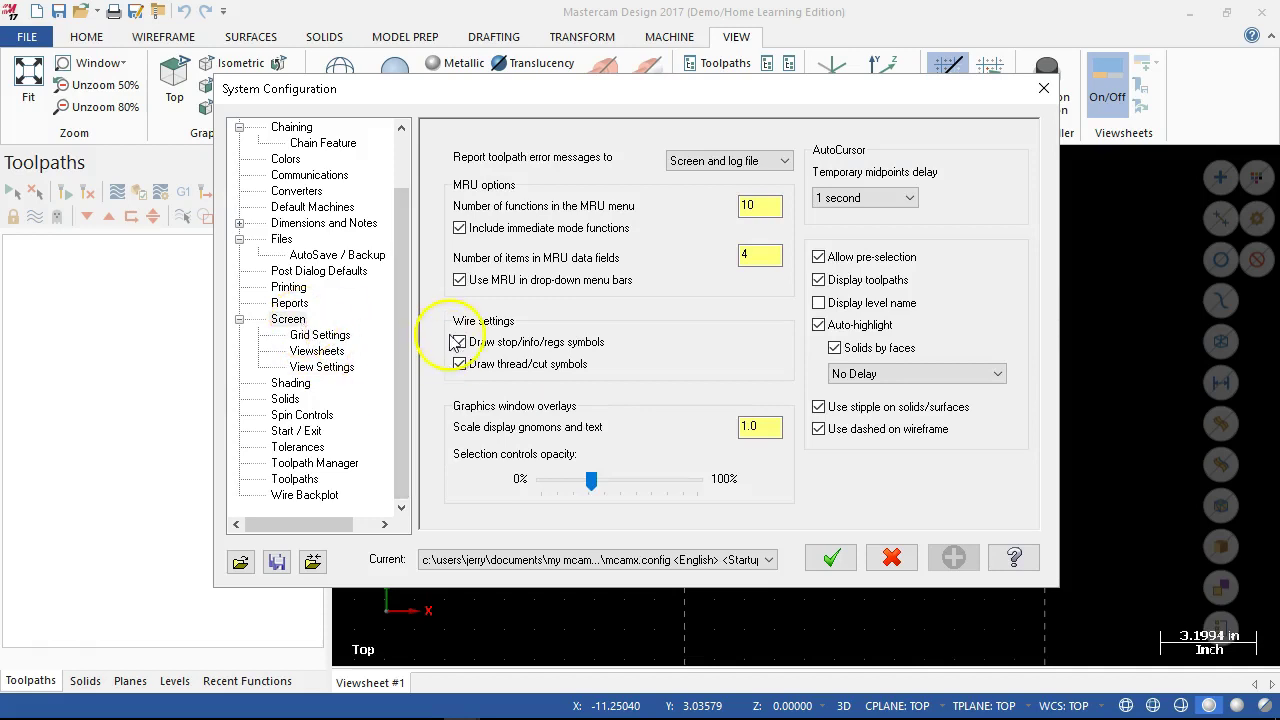
left_click(786, 164)
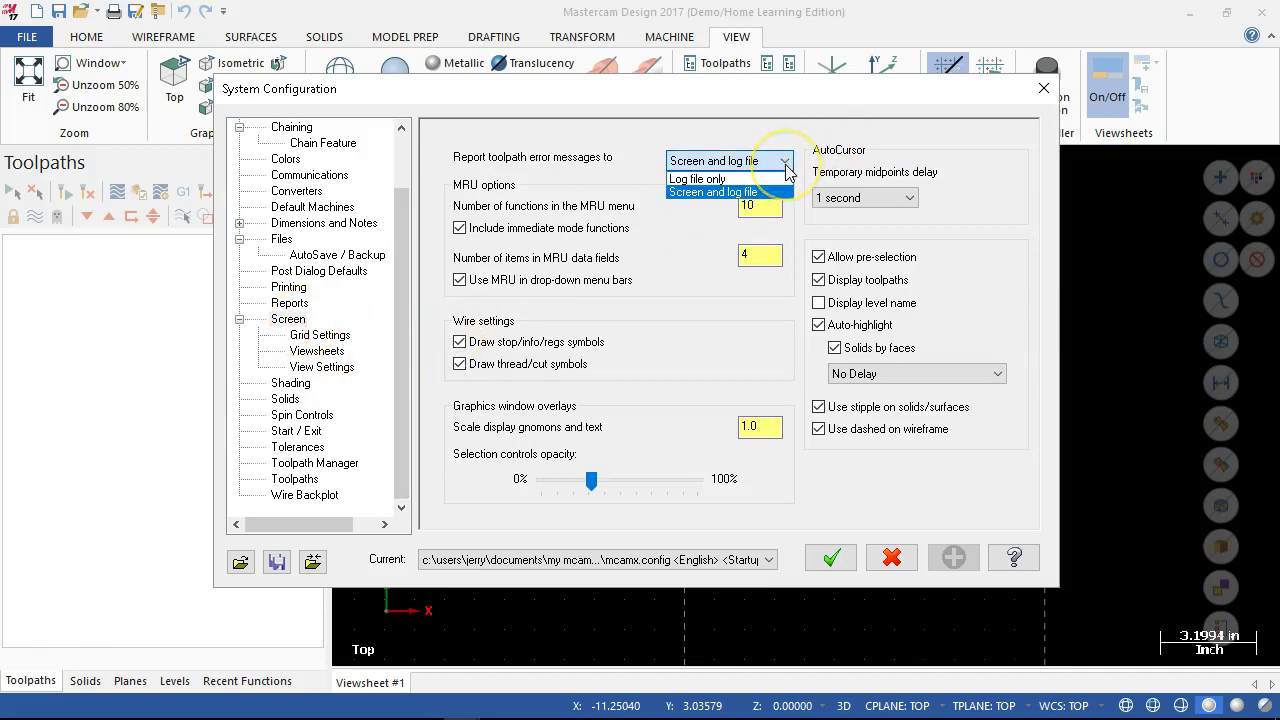
left_click(786, 164)
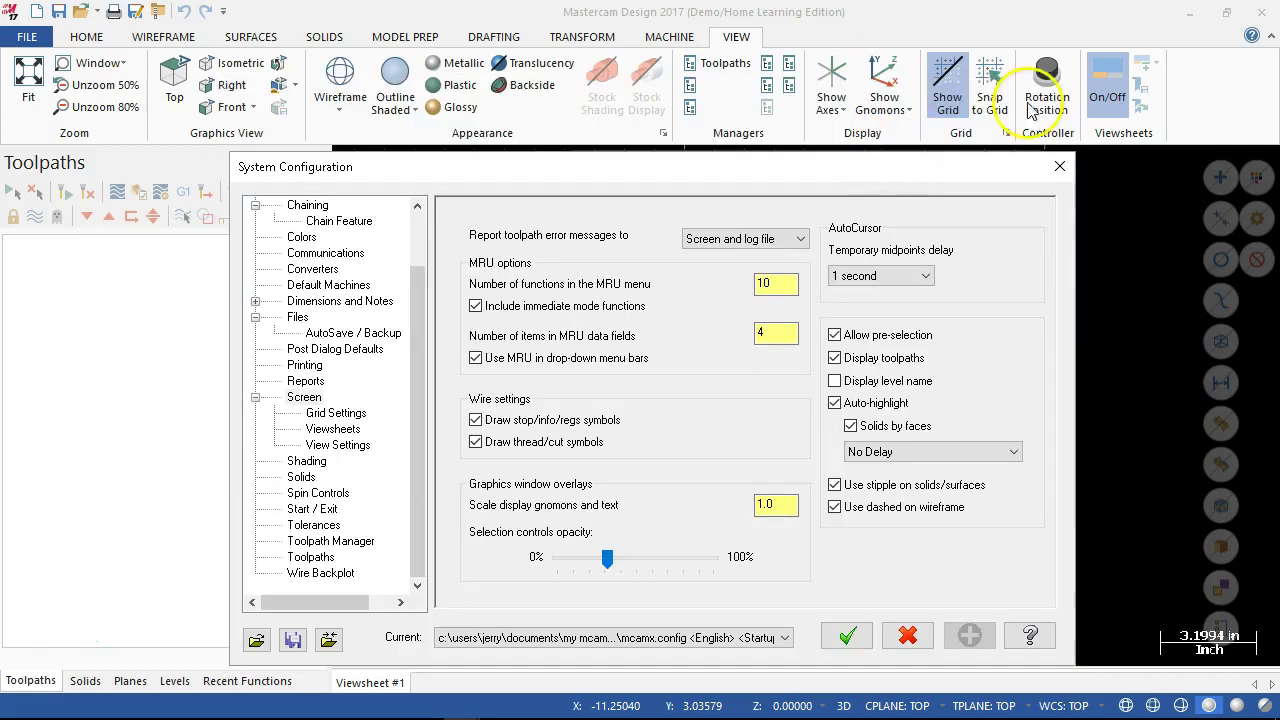
- Move the configuration dialog aside, then accept and close it with OK
left_click_drag(943, 168, 939, 54)
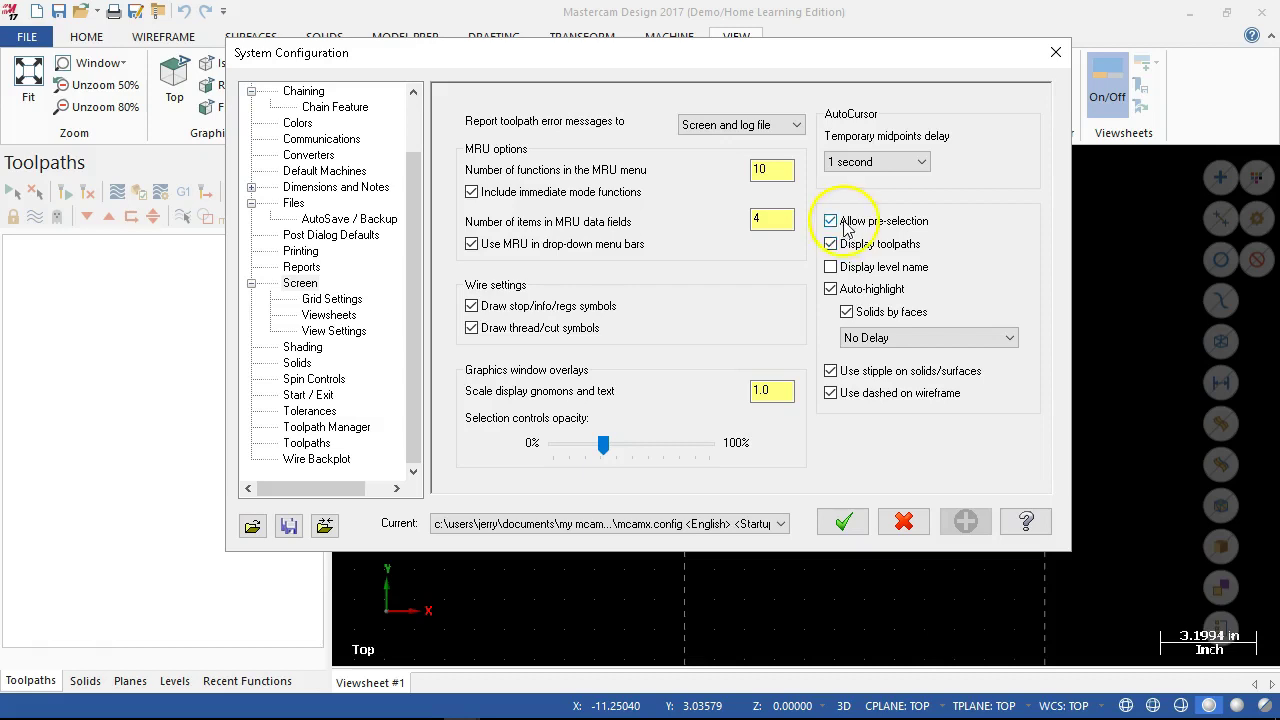
left_click(846, 204)
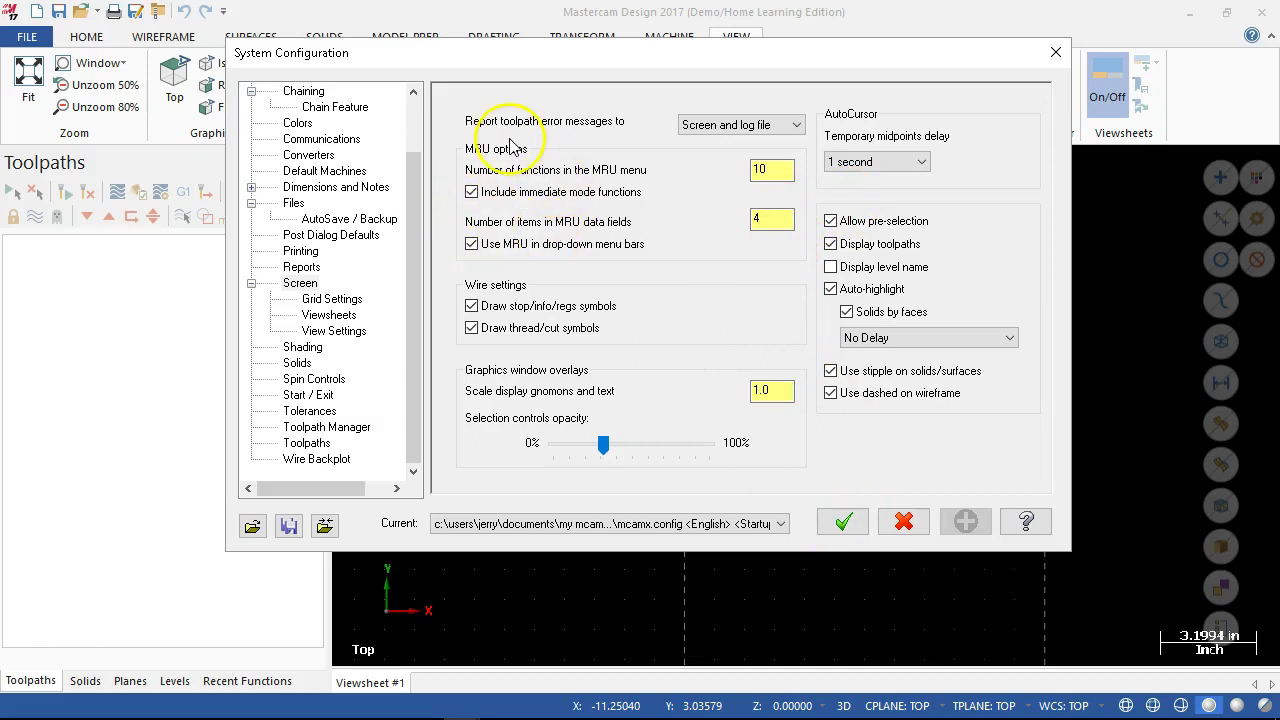
left_click(840, 522)
left_click(666, 327)
scroll(665, 328, "down", 1)
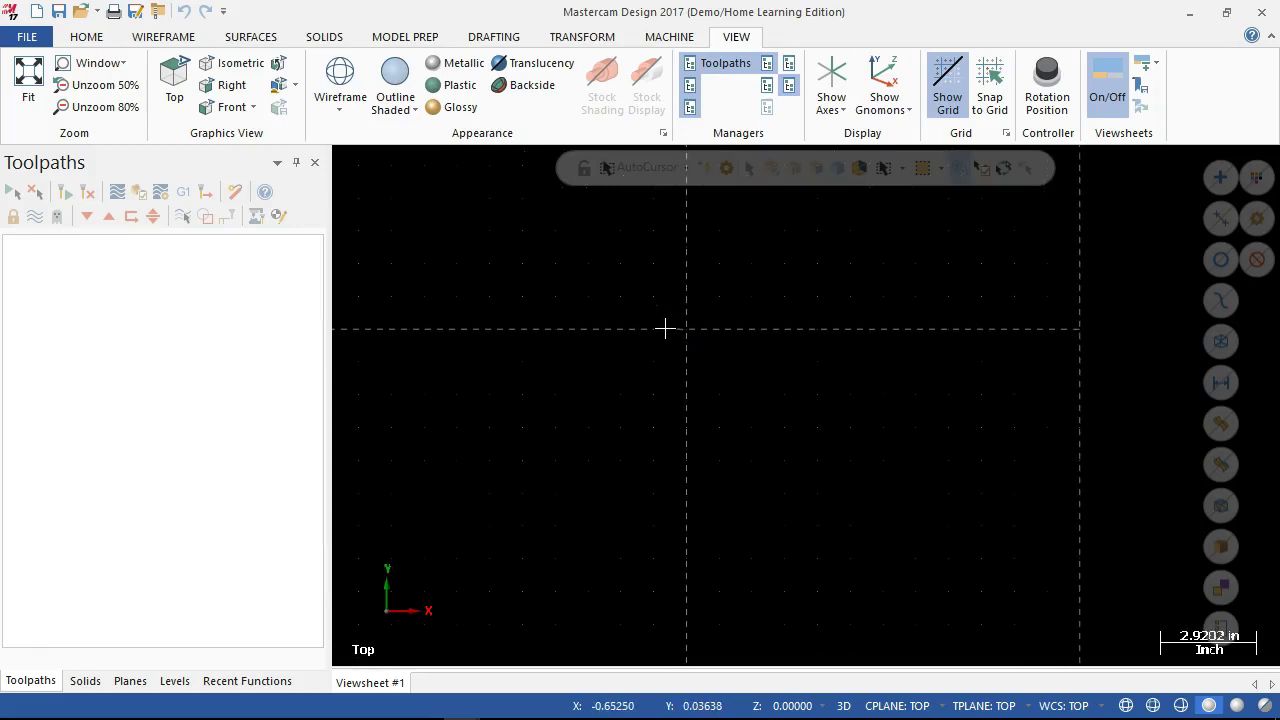
left_click(669, 346)
scroll(669, 346, "down", 2)
scroll(669, 346, "up", 1)
left_click(889, 403)
scroll(889, 403, "up", 1)
mouse_move(683, 426)
middle_mouse_down()
mouse_move(737, 320)
mouse_move(734, 269)
mouse_move(669, 336)
mouse_move(634, 331)
middle_mouse_up()
scroll(651, 418, "up", 1)
scroll(651, 418, "up", 1)
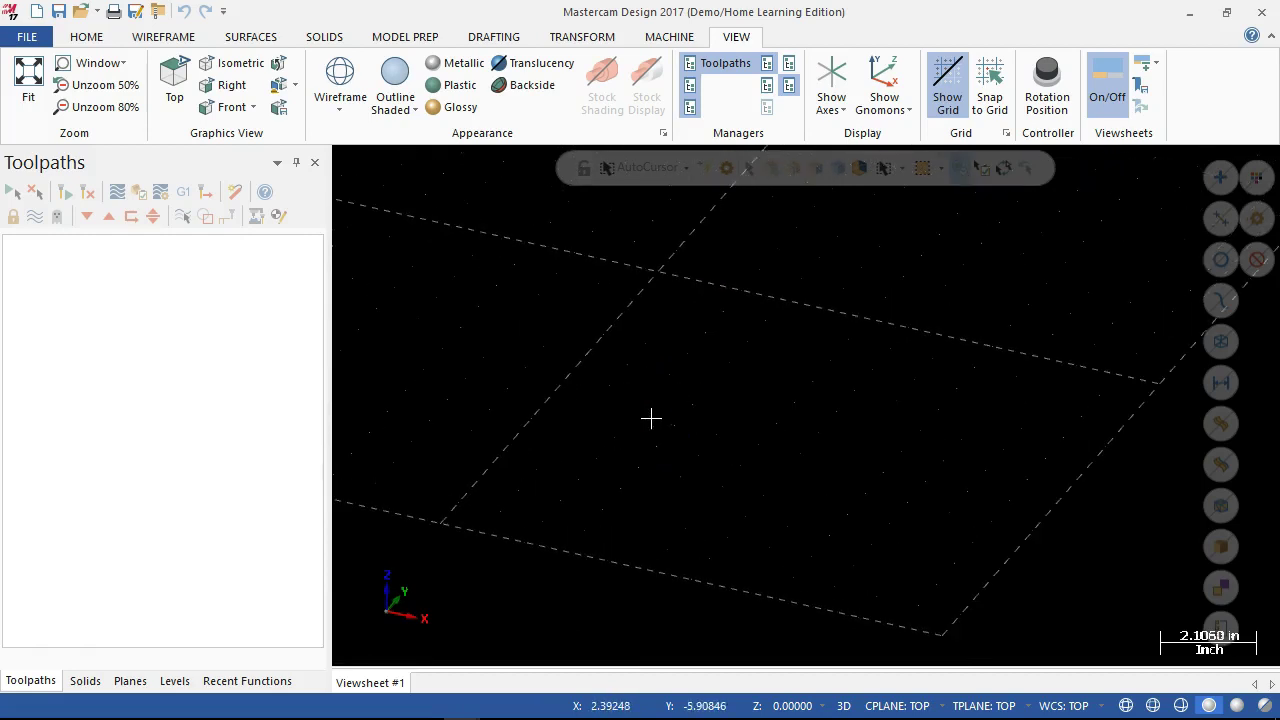
left_click(660, 443)
left_click(683, 423)
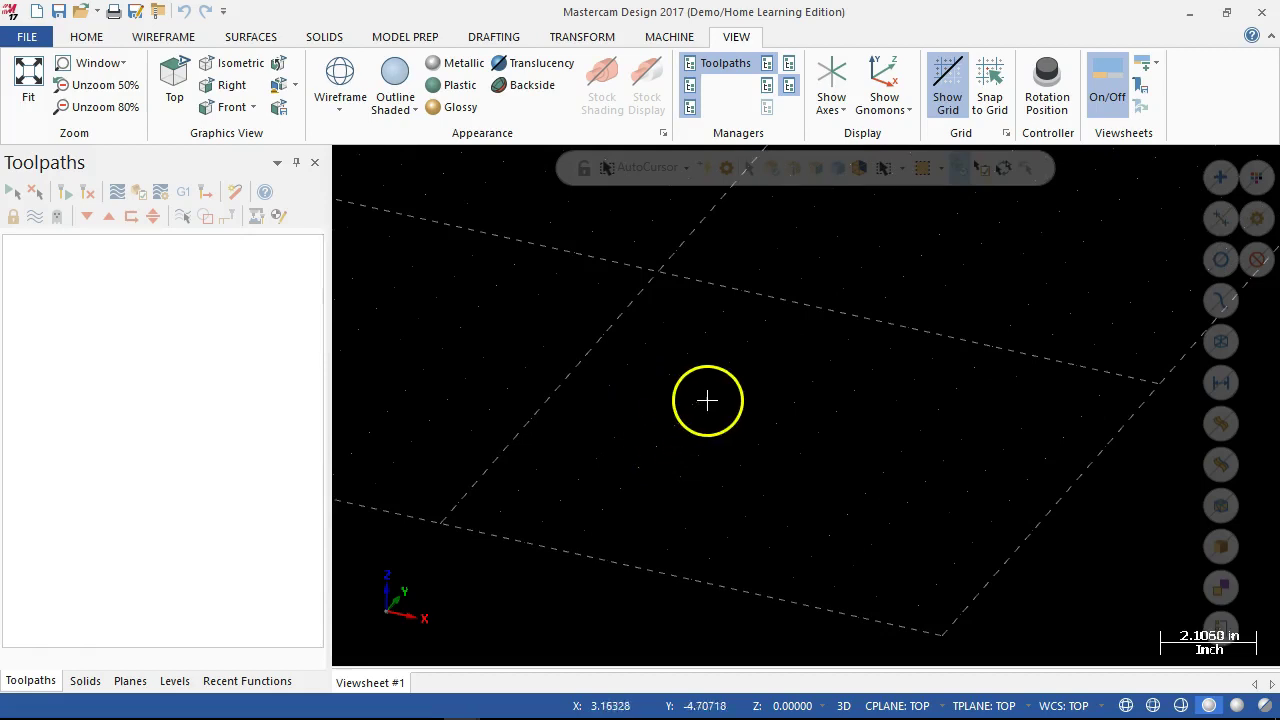
left_click(786, 446)
key("alt+1")
left_click(955, 443)
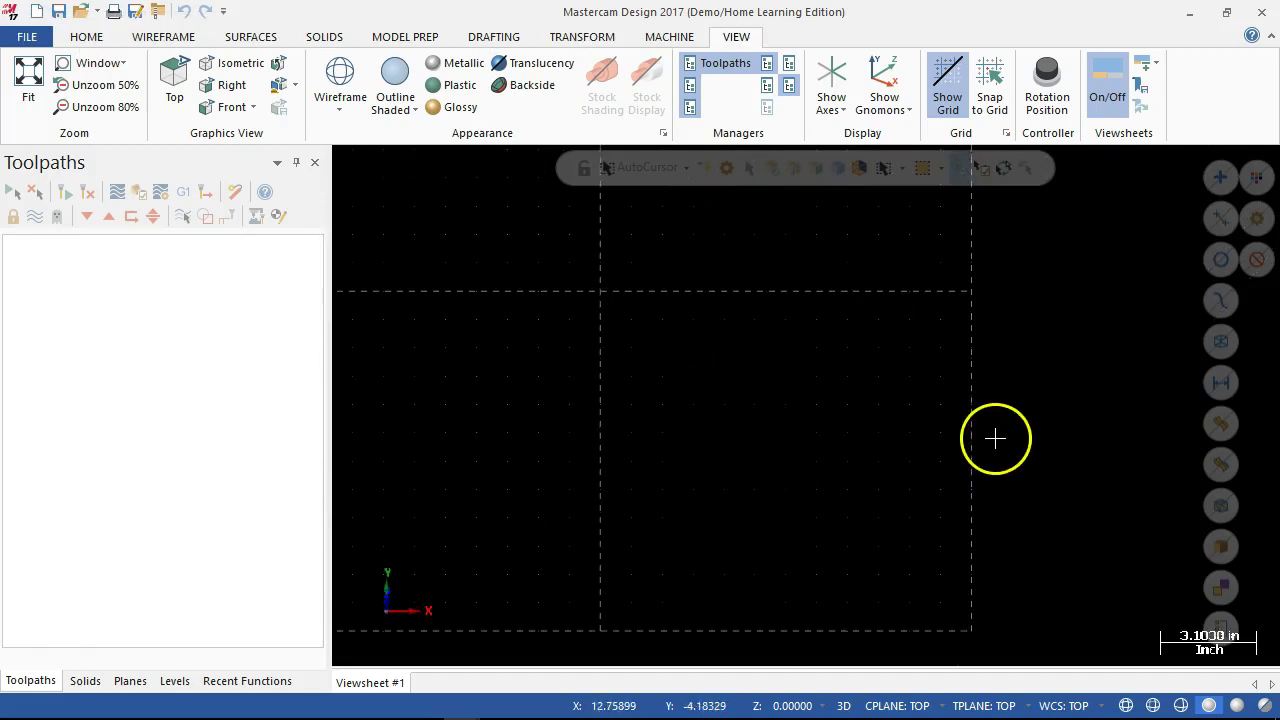
key("alt+2")
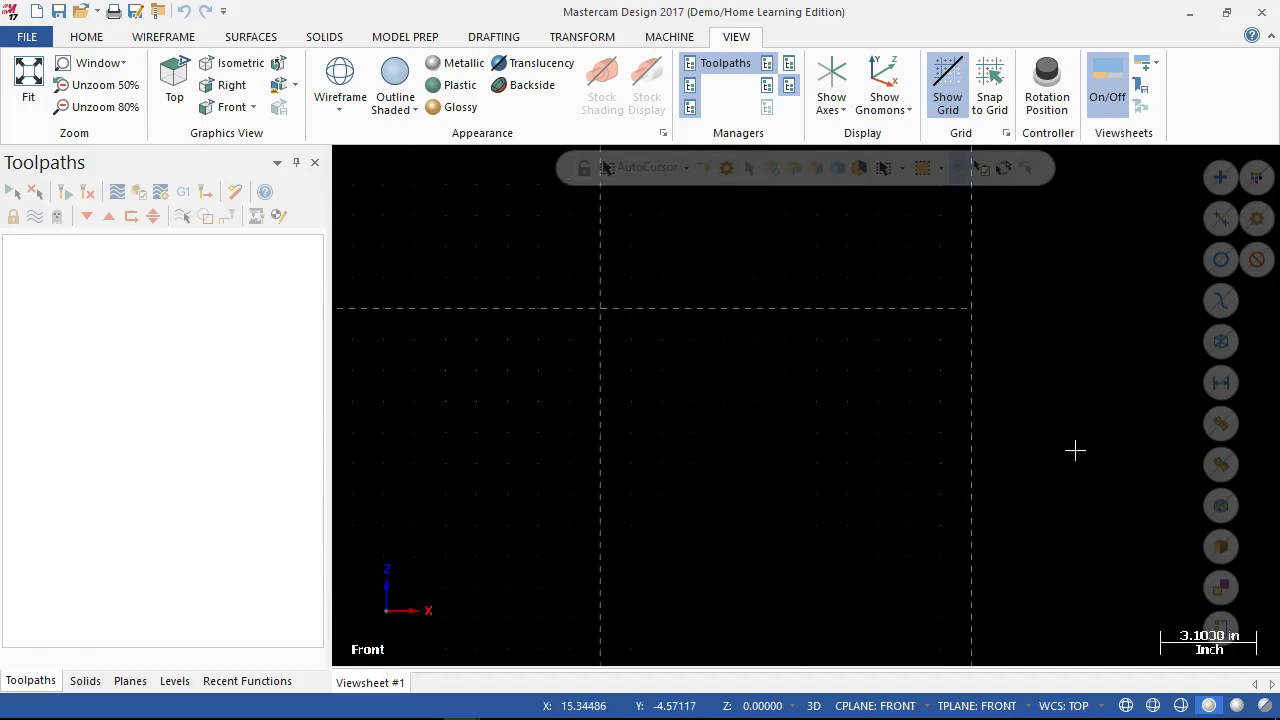
key("alt+6")
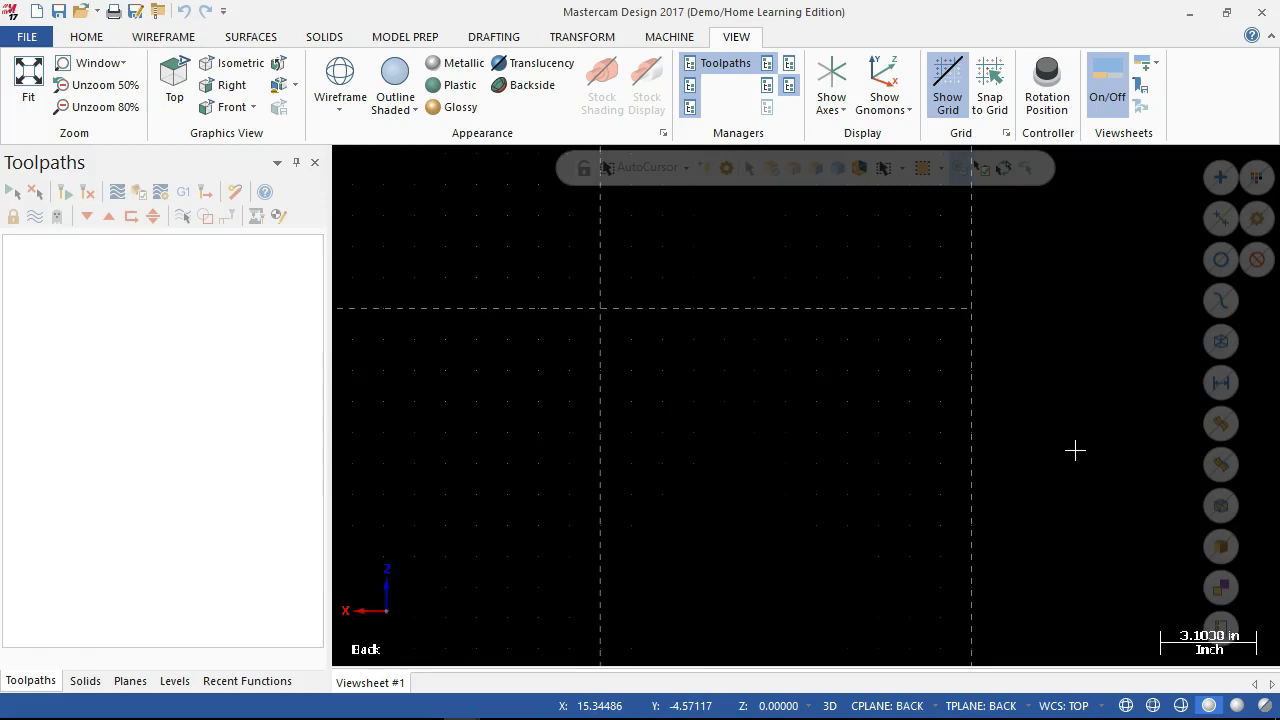
key("alt+4")
key("alt+7")
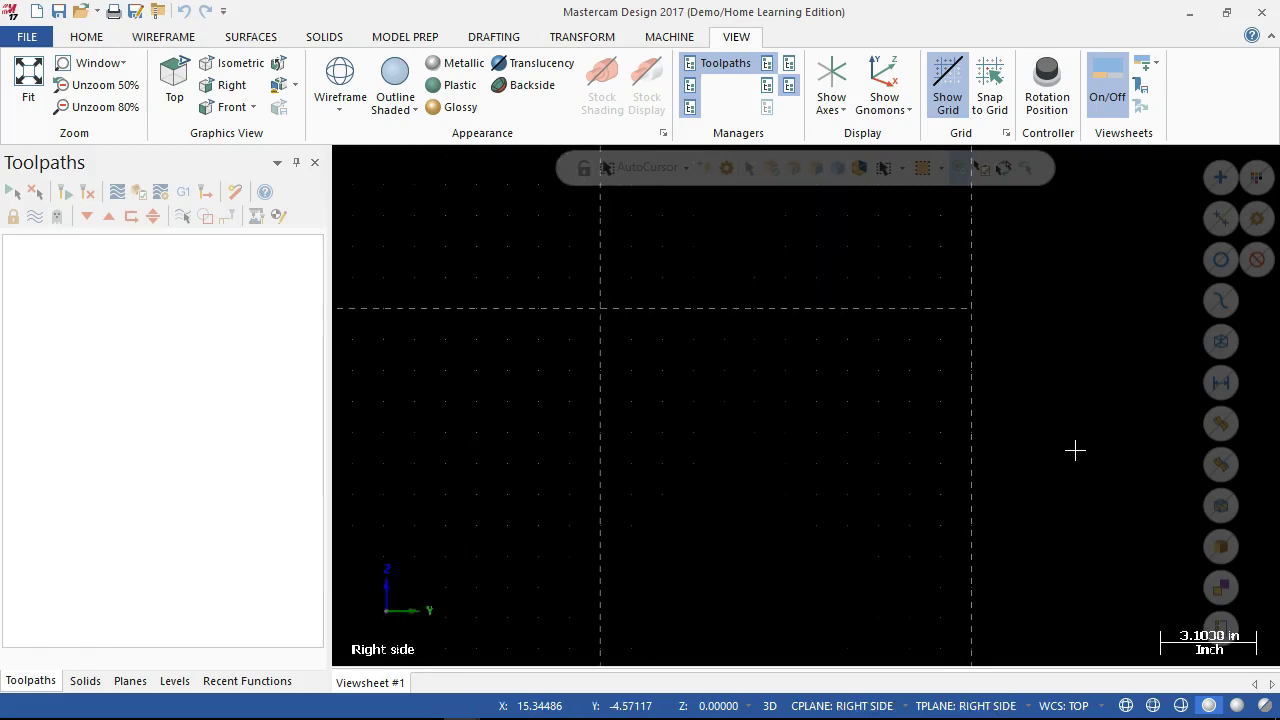
key("alt+6")
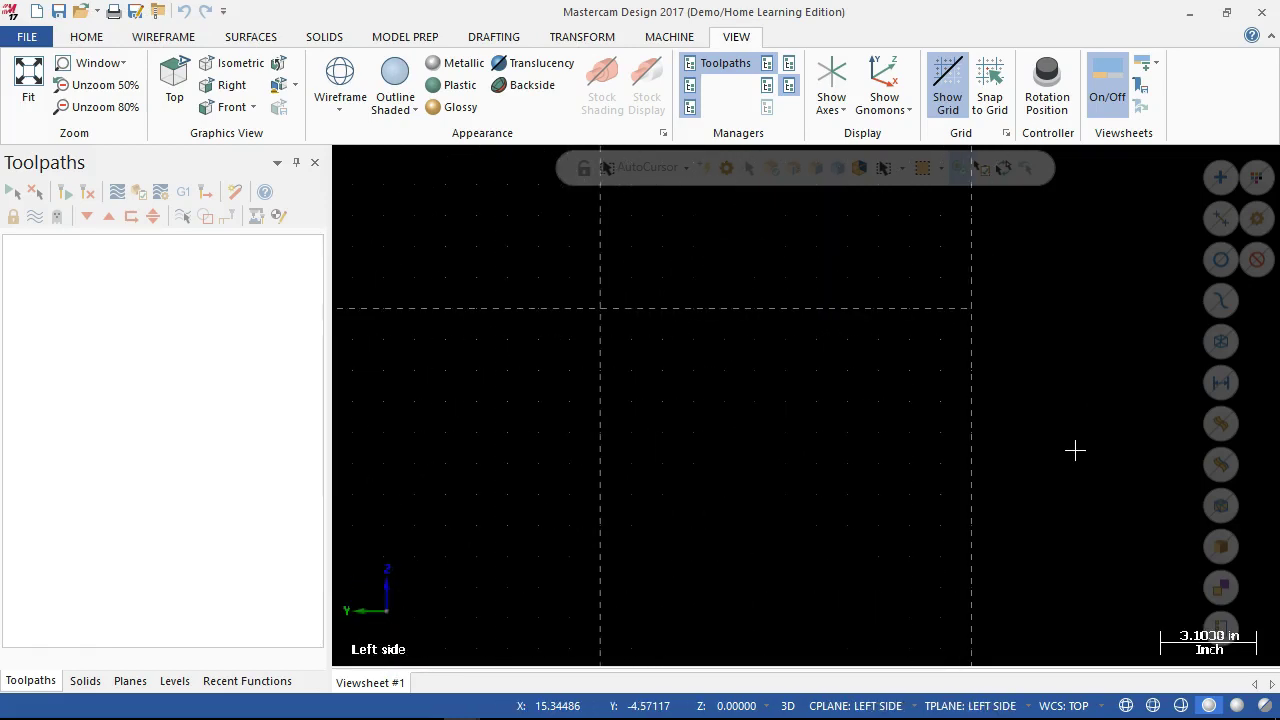
key("alt+7")
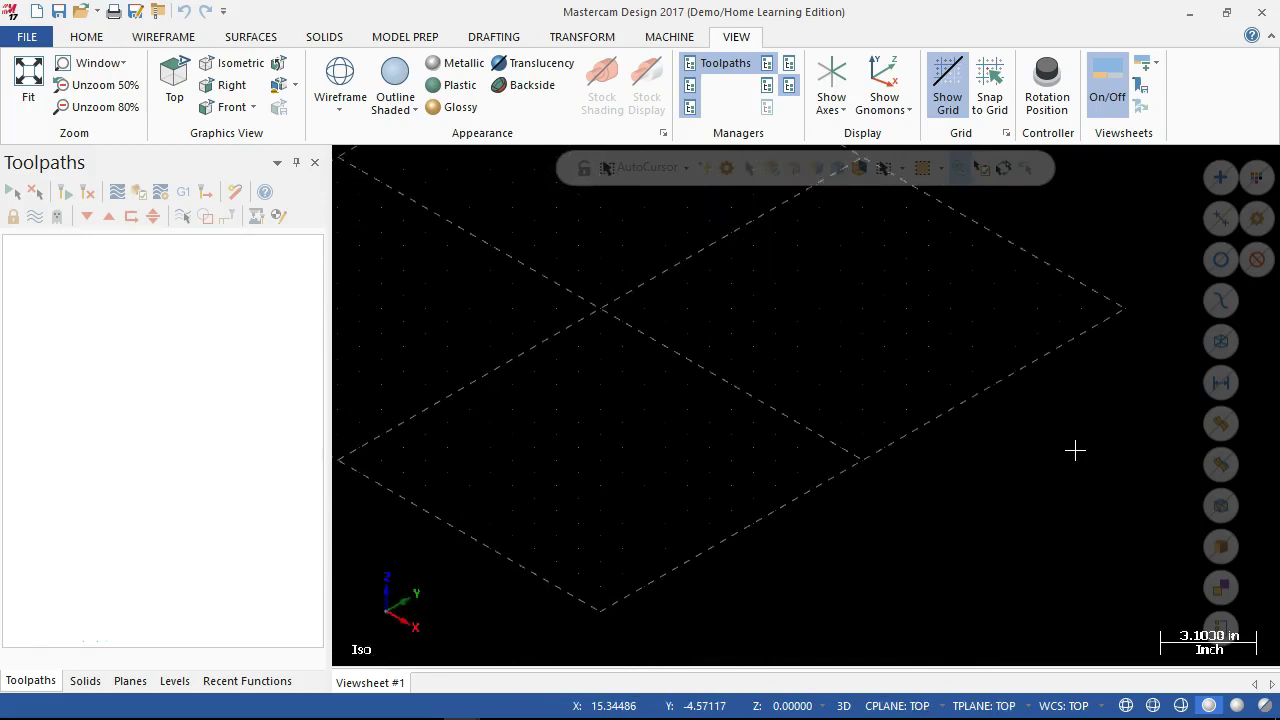
key("alt")
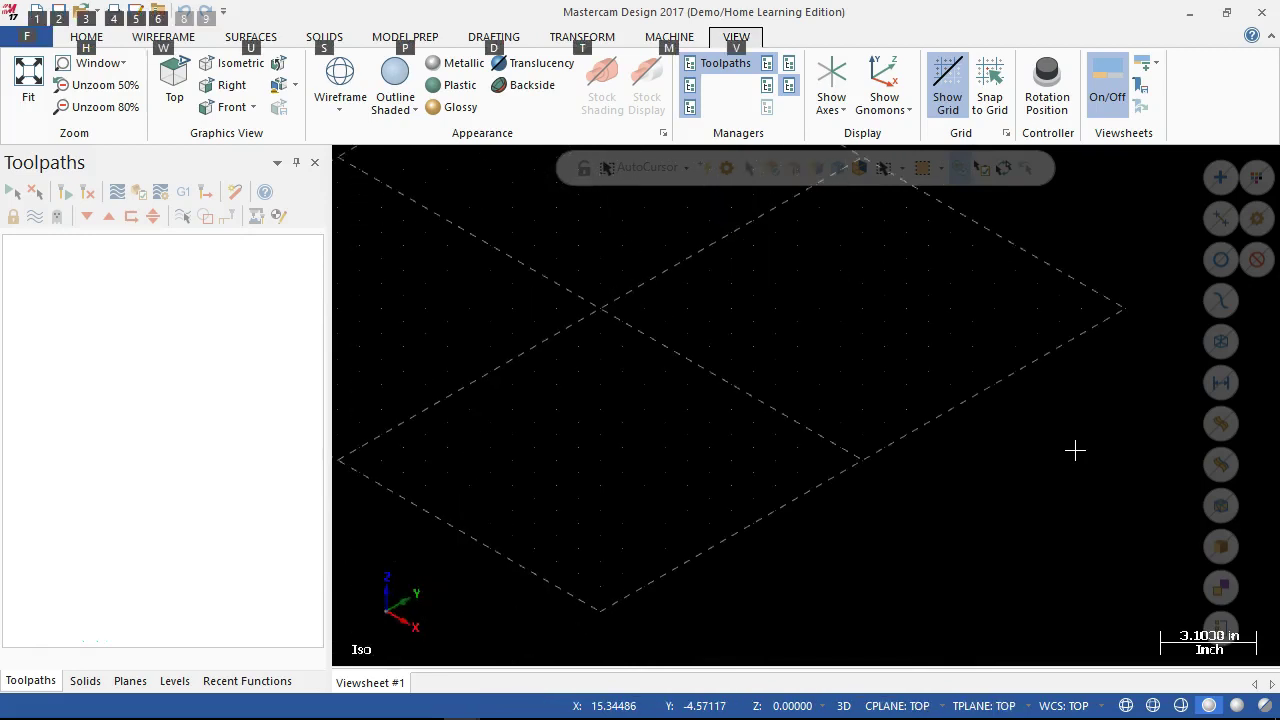
key("alt")
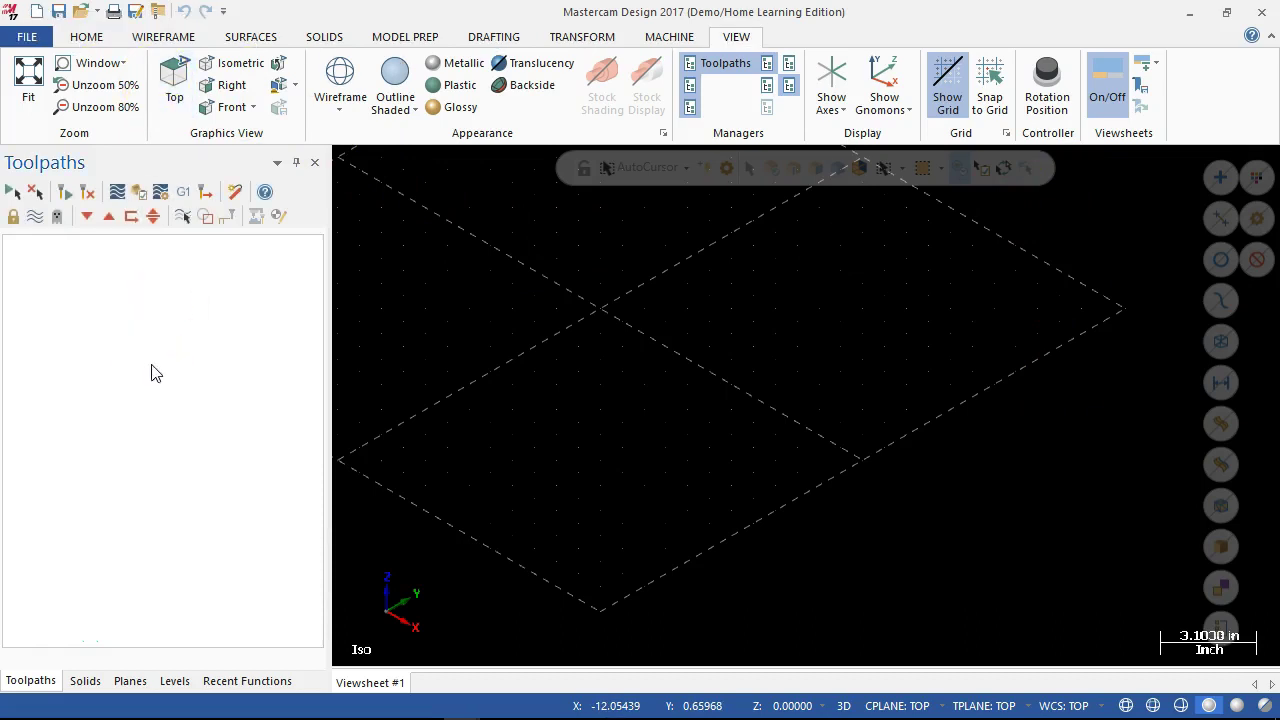
key("alt")
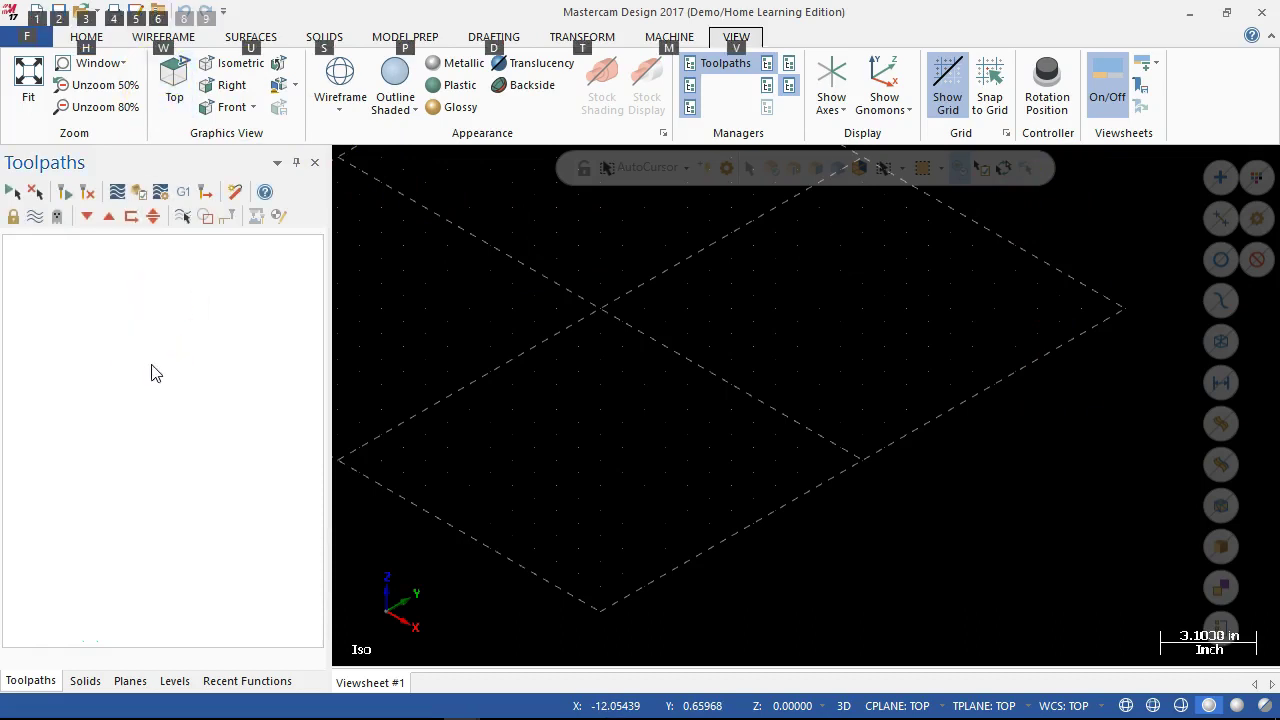
key("alt+1")
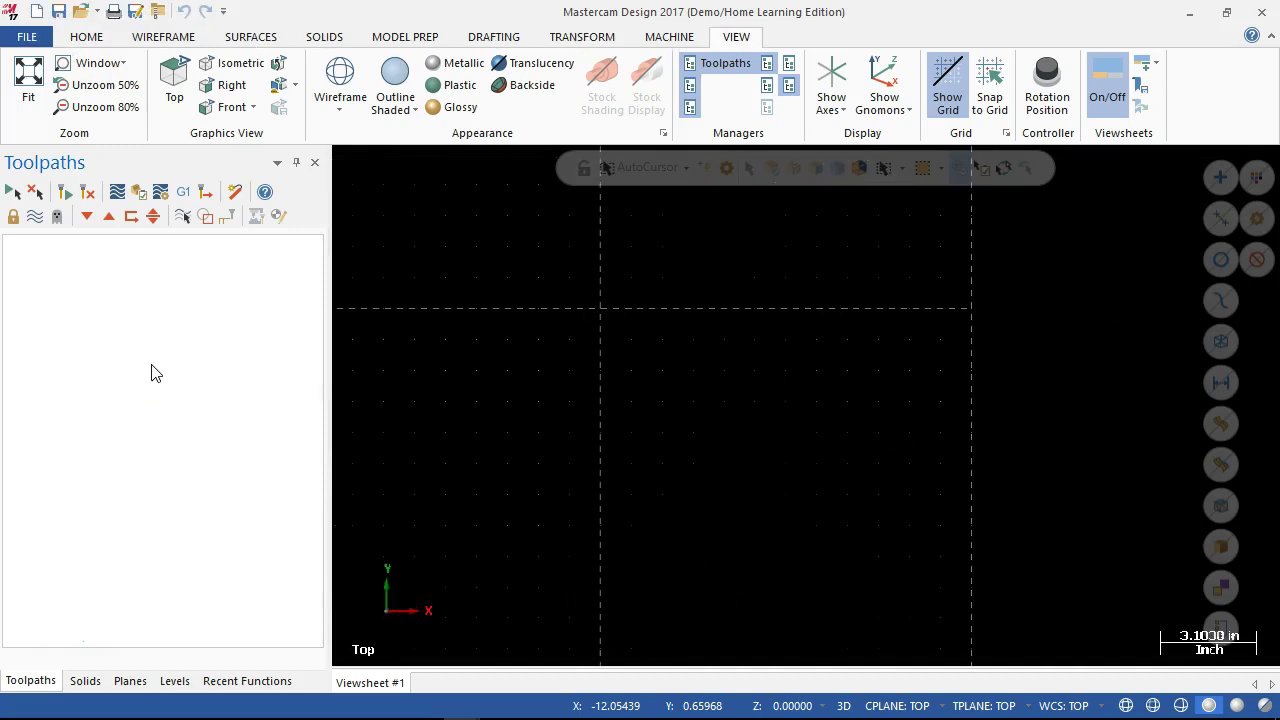
key("alt")
middle_click_drag(723, 431, 903, 386)
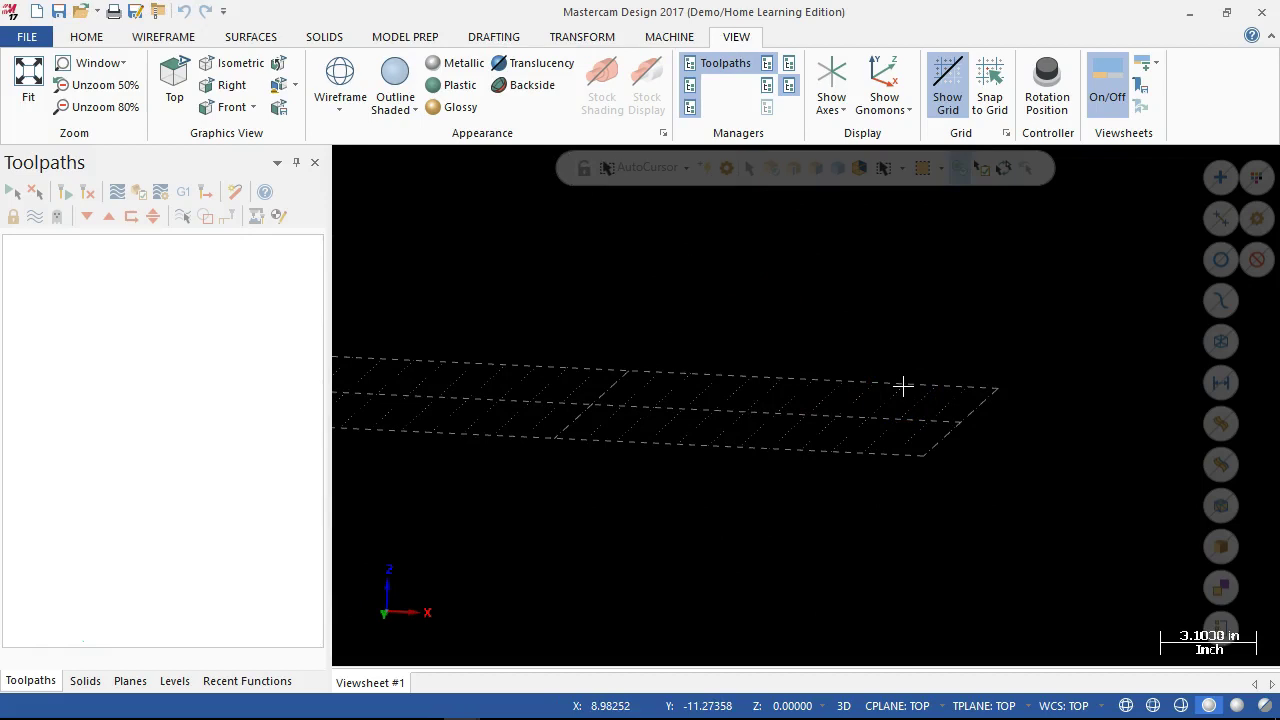
key("alt+1")
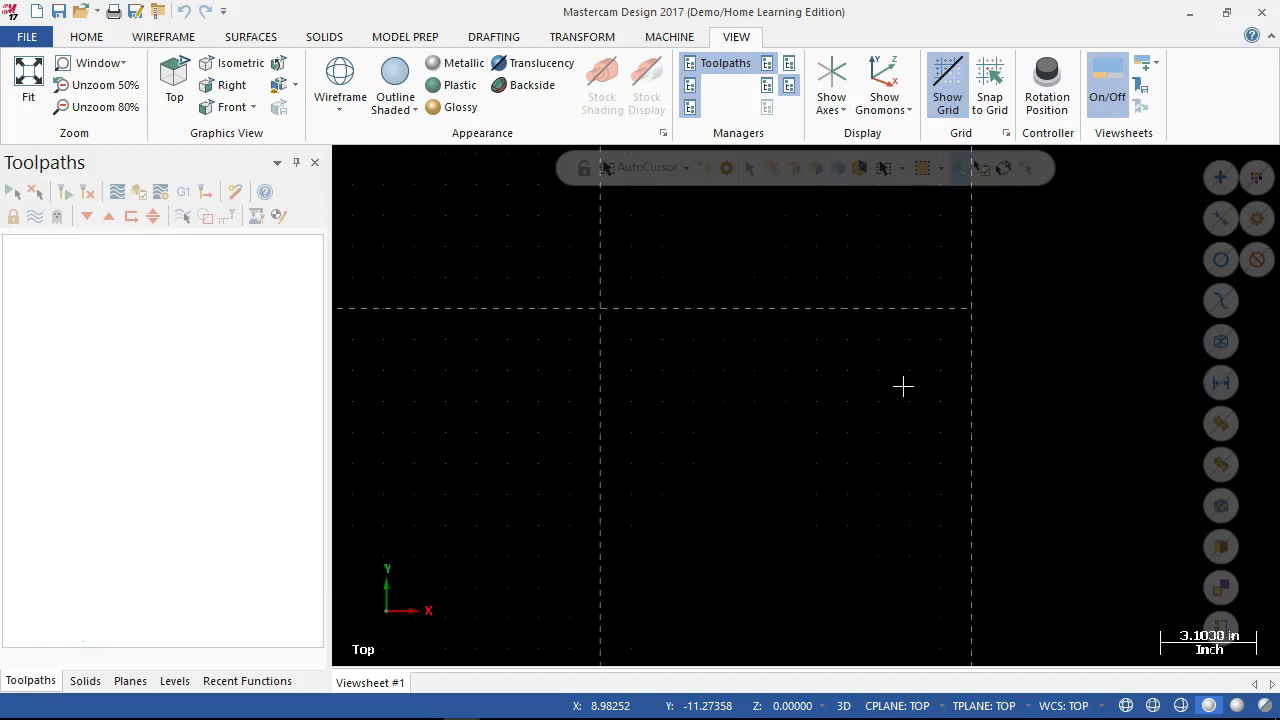
left_click(880, 379)
left_click(946, 492)
mouse_move(843, 551)
middle_mouse_down()
mouse_move(817, 560)
mouse_move(865, 422)
mouse_move(820, 391)
mouse_move(806, 423)
mouse_move(741, 410)
mouse_move(700, 457)
middle_mouse_up()
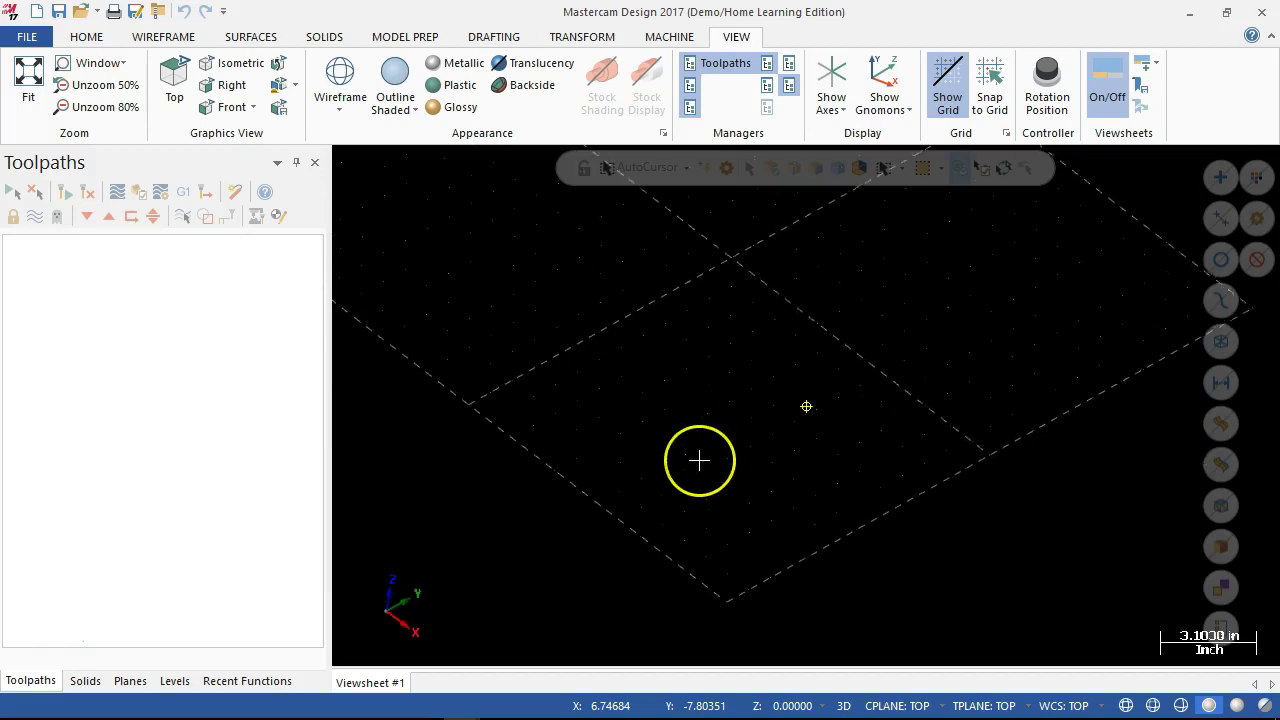
left_click(709, 457)
key("alt+7")
left_click(737, 437)
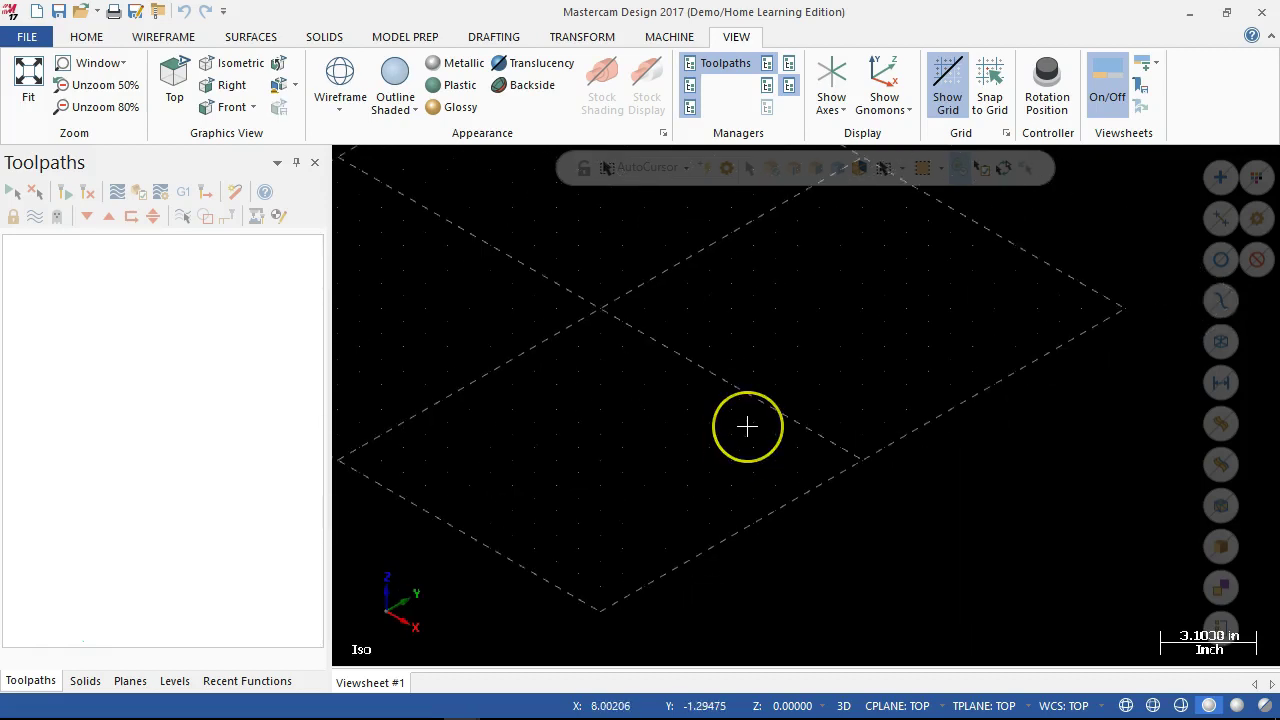
key("alt+1")
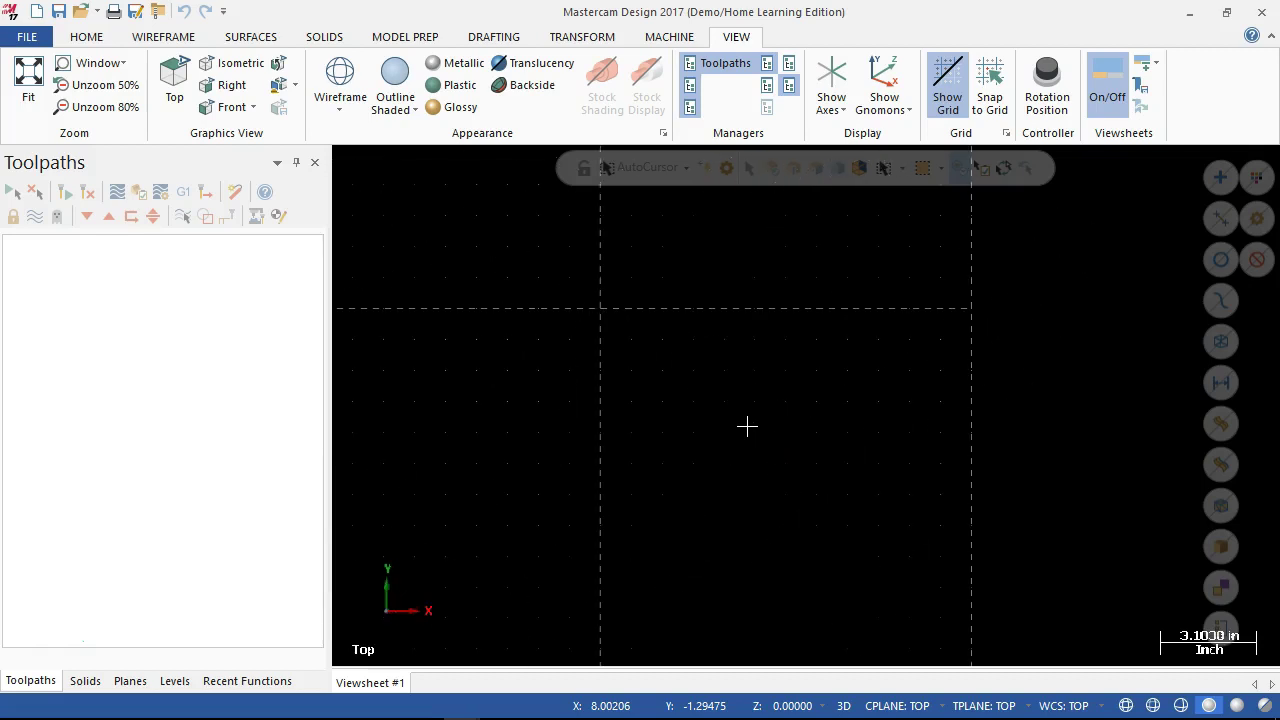